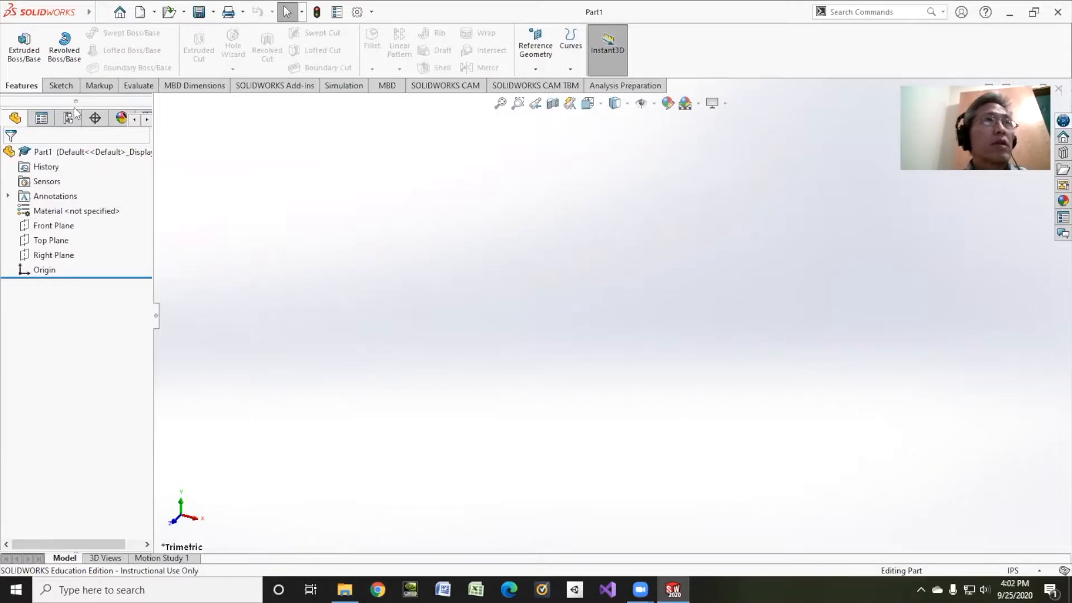
# - Start a new sketch on the Top Plane
pyautogui.click(61, 85)
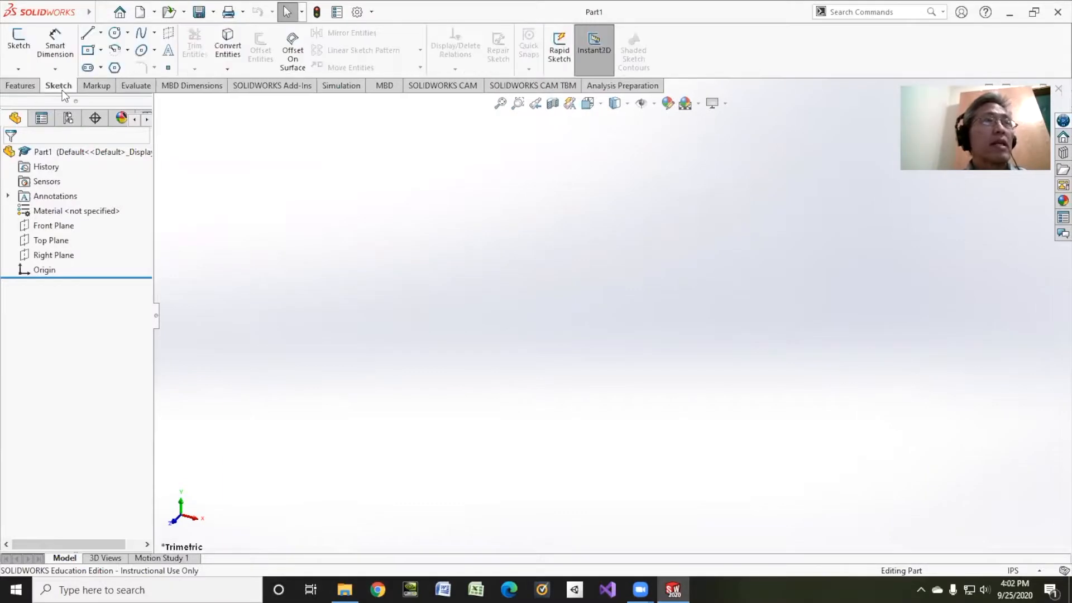
pyautogui.click(20, 43)
pyautogui.click(500, 224)
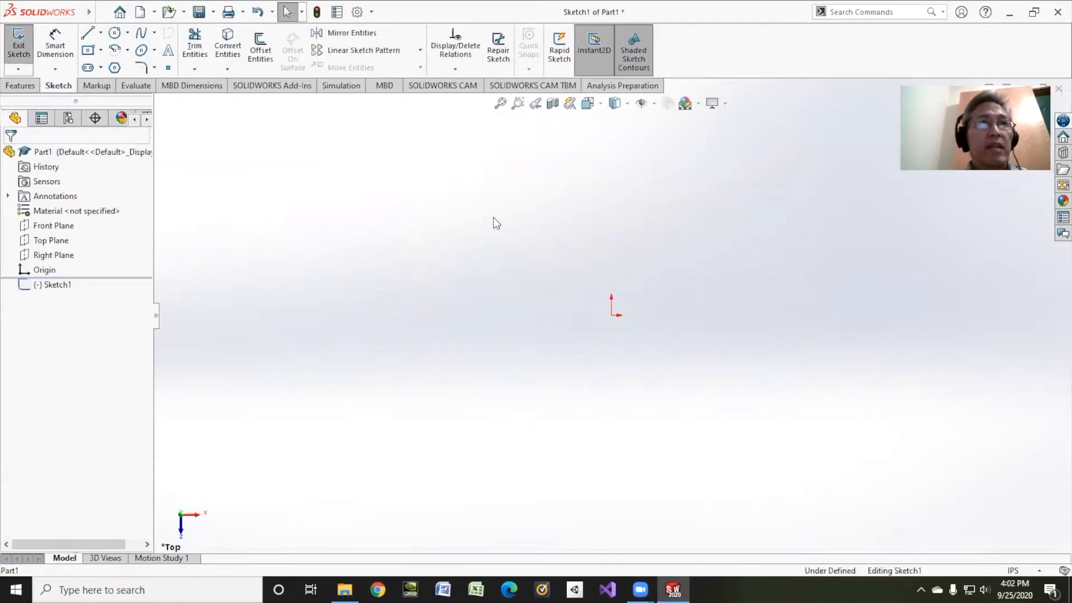
# - Sketch a circle of about 1.05 in radius at the origin, a left circle about 0.33 in and a right circle about 0.68 in radius
pyautogui.click(116, 32)
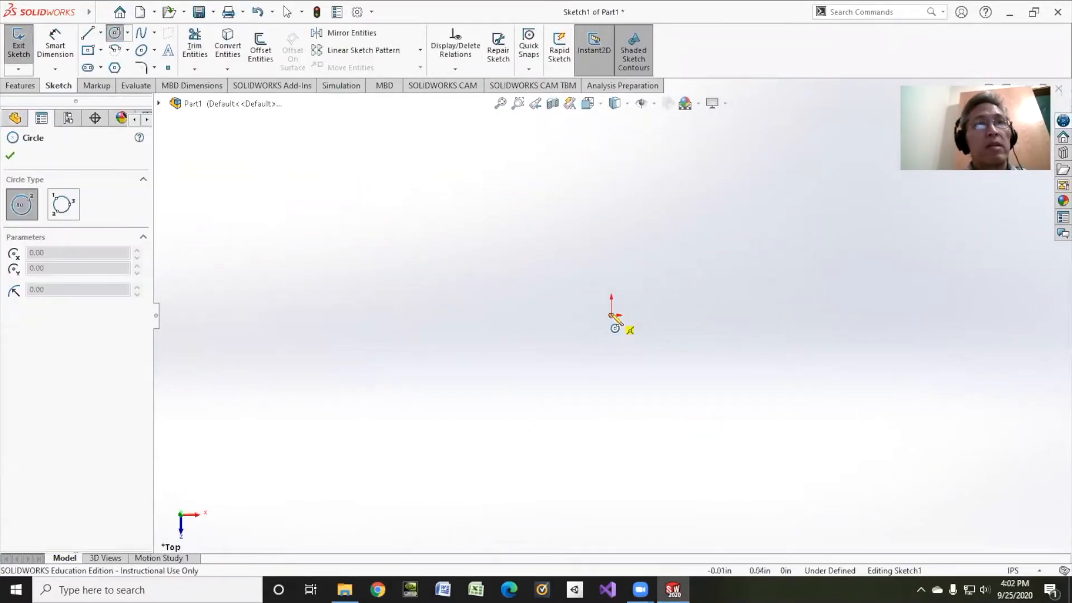
pyautogui.moveTo(611, 315); pyautogui.dragTo(647, 274)
pyautogui.moveTo(442, 327); pyautogui.dragTo(461, 327)
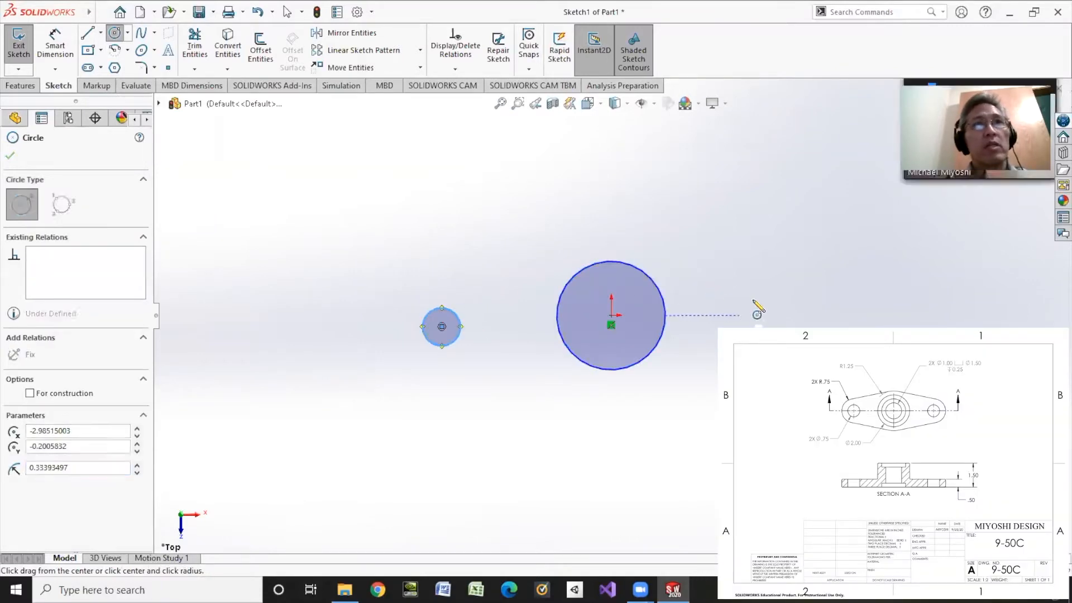
pyautogui.moveTo(739, 315); pyautogui.dragTo(778, 315)
# - Add a Horizontal relation between the centre points of all three circles
pyautogui.click(455, 69)
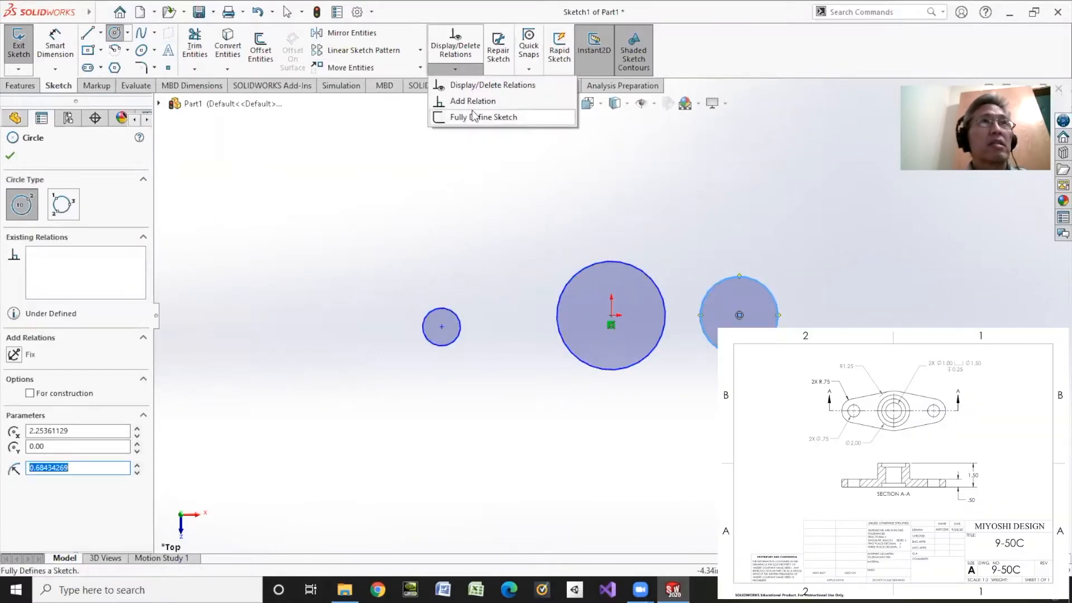
pyautogui.click(472, 101)
pyautogui.rightClick(76, 200)
pyautogui.click(159, 212)
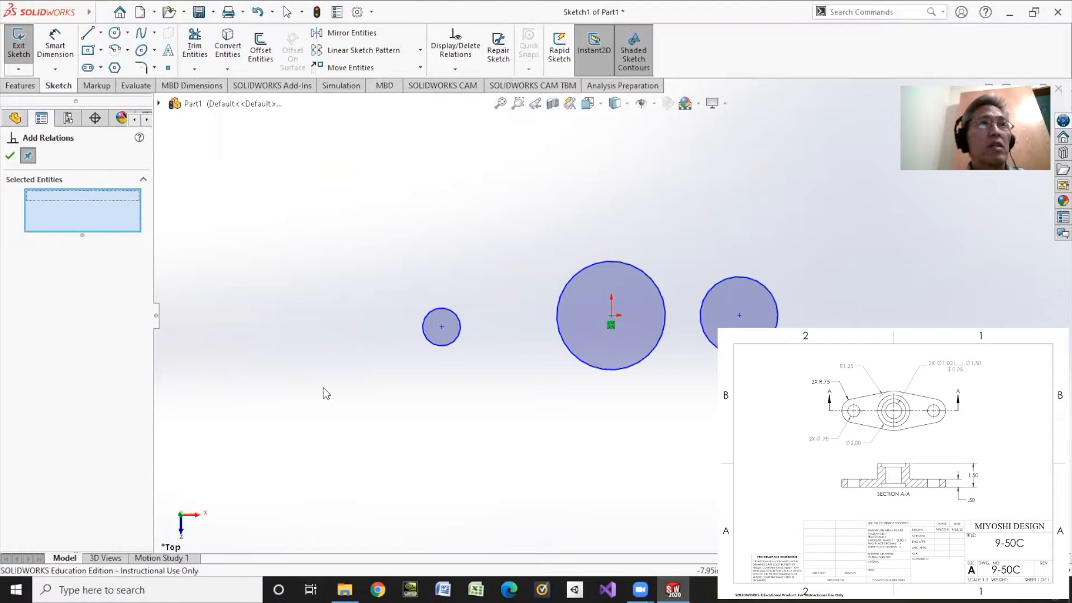
pyautogui.click(442, 326)
pyautogui.click(612, 316)
pyautogui.click(740, 315)
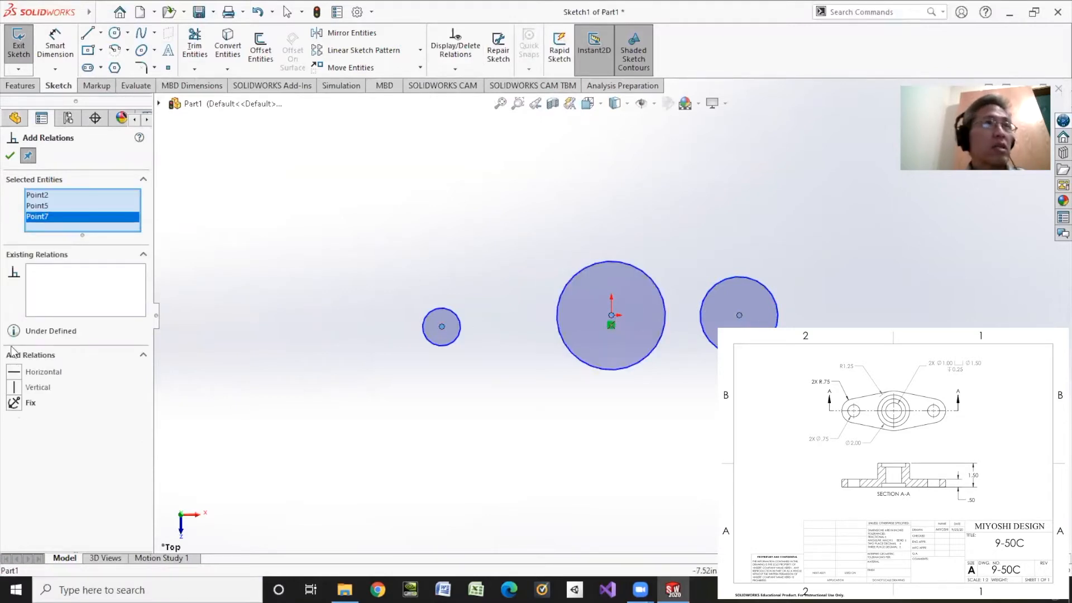
pyautogui.click(17, 371)
# - Add an Equal relation between the two outer circles
pyautogui.click(433, 306)
pyautogui.click(703, 297)
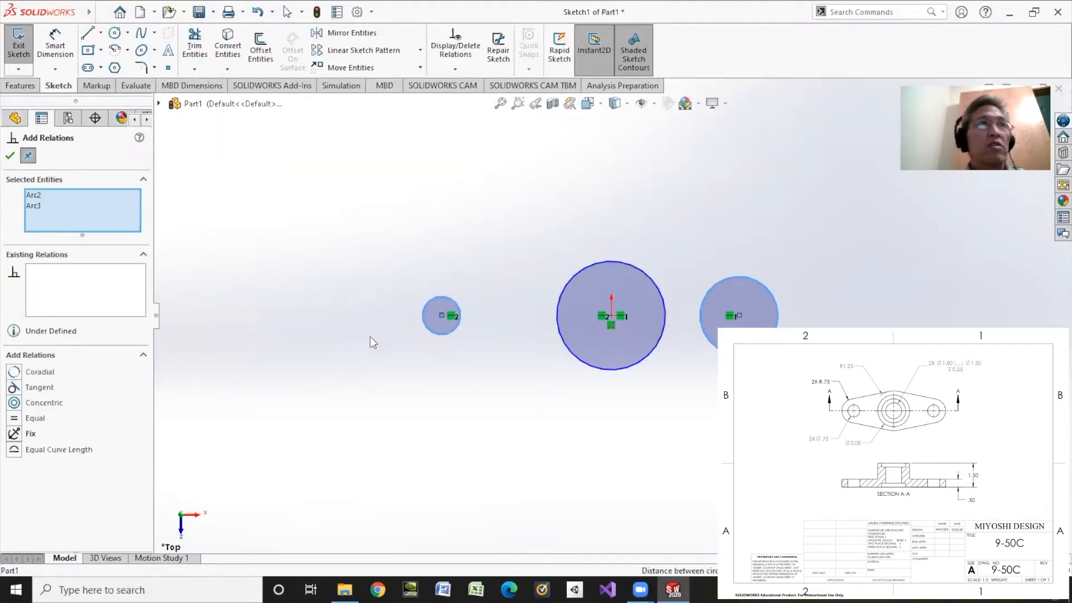
pyautogui.click(15, 418)
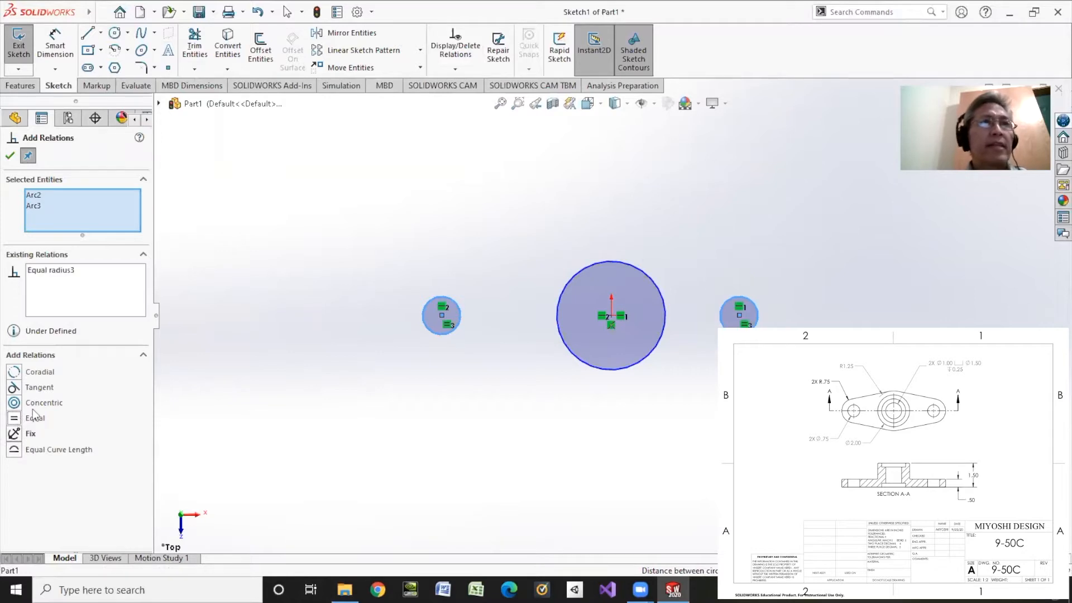
# - Dimension the overall distance between the outermost edges of the two outer circles as 6.5 in
pyautogui.click(38, 59)
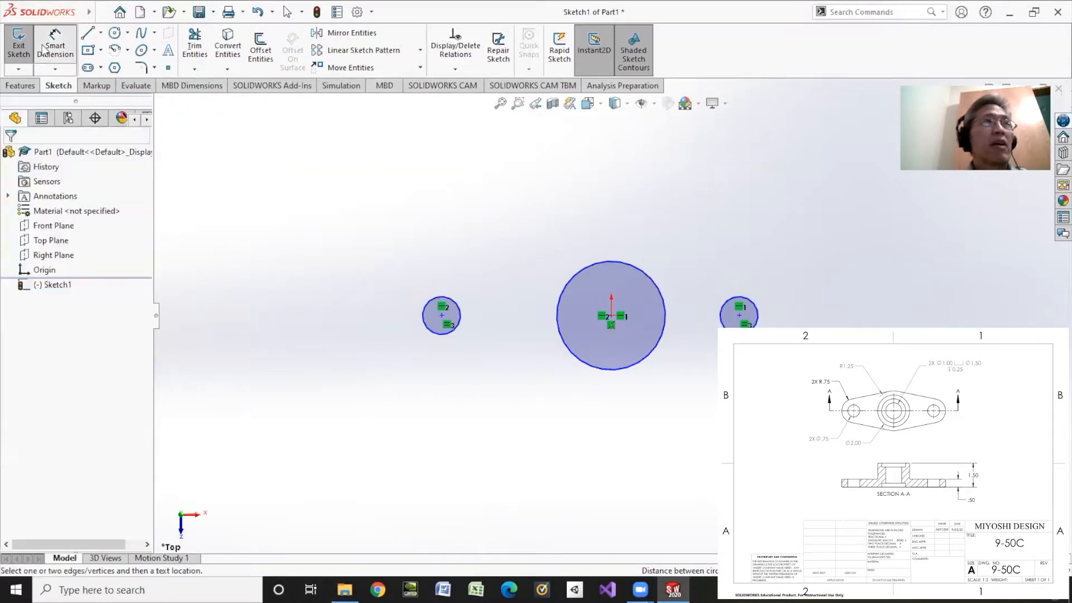
pyautogui.click(430, 320)
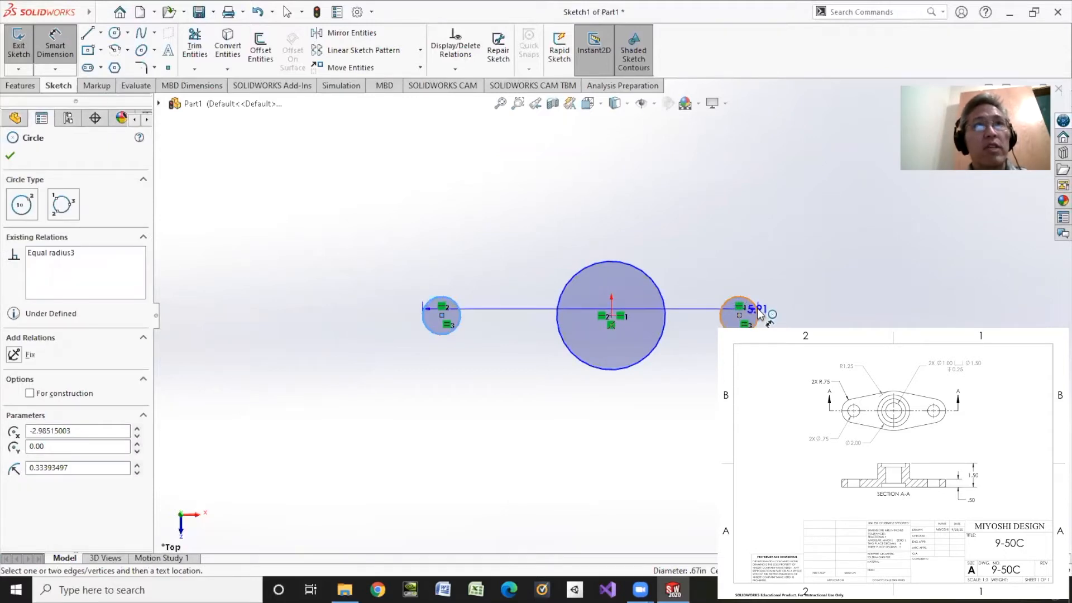
pyautogui.click(758, 313)
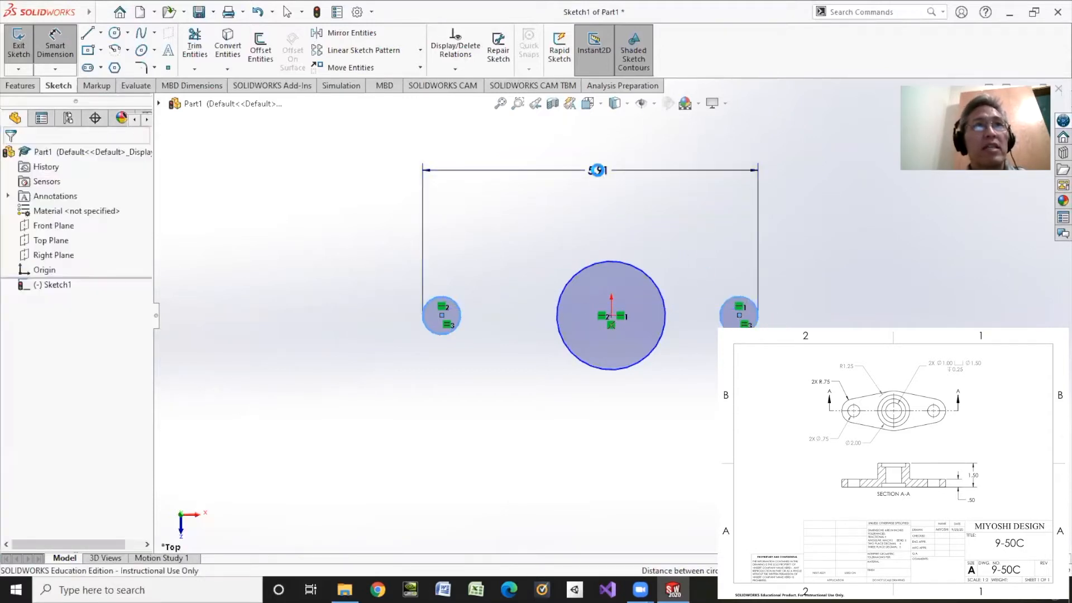
pyautogui.click(597, 168)
pyautogui.write('6.5')
pyautogui.press('Return')
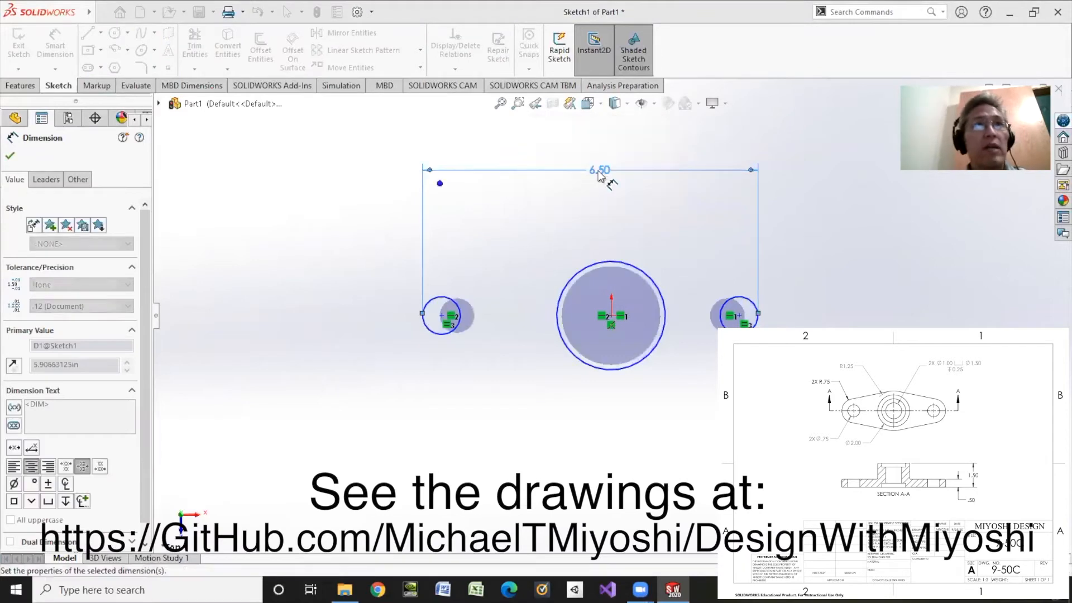
# - Dimension the distance from the left circle's outer edge to the origin as 3.25 in
pyautogui.click(423, 322)
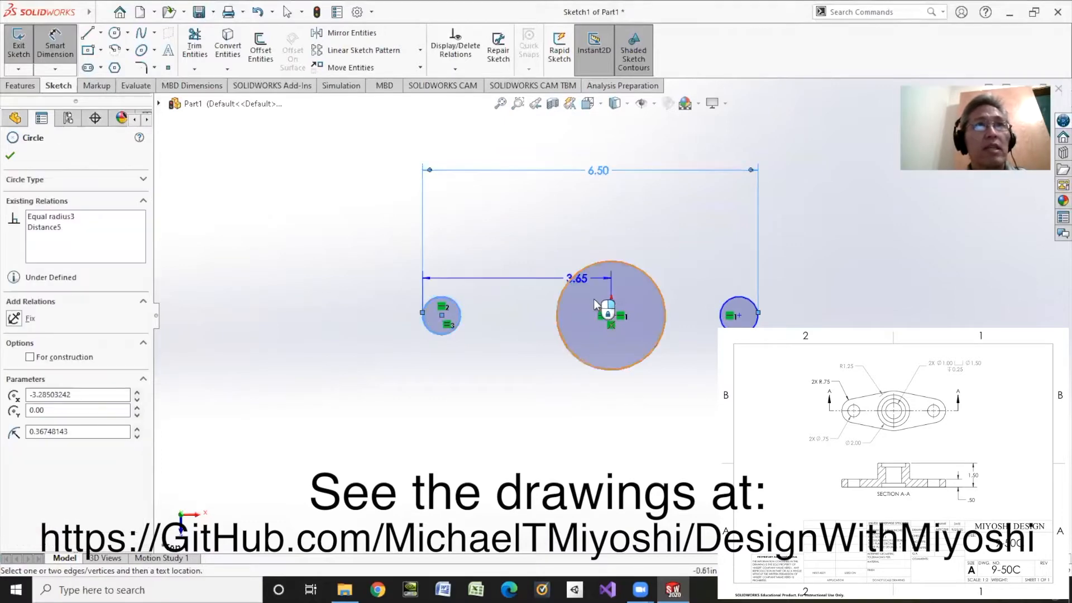
pyautogui.click(611, 314)
pyautogui.click(524, 206)
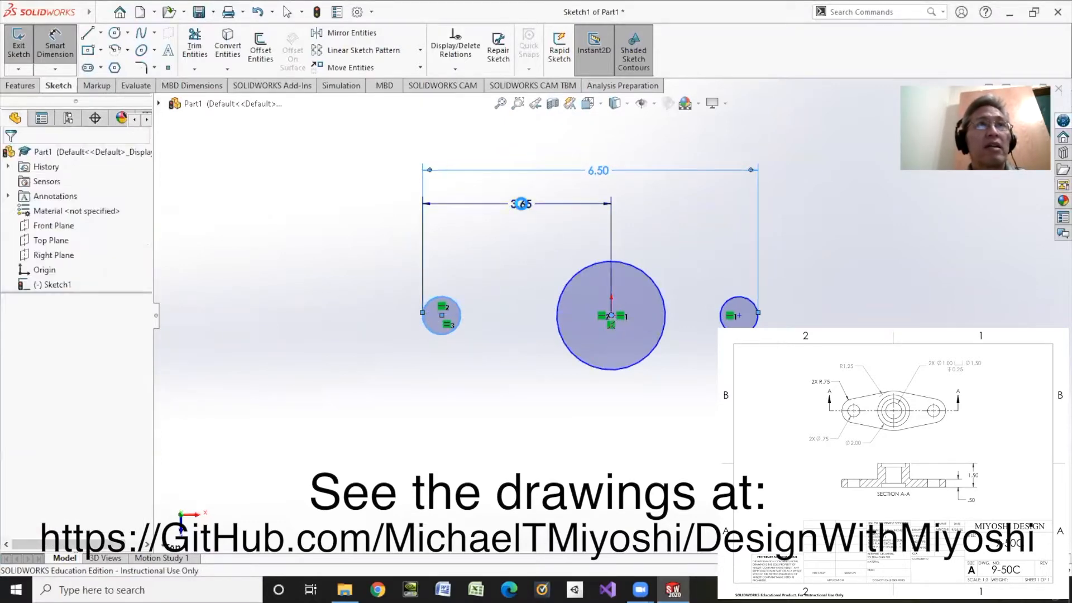
pyautogui.write('3.25')
pyautogui.press('Return')
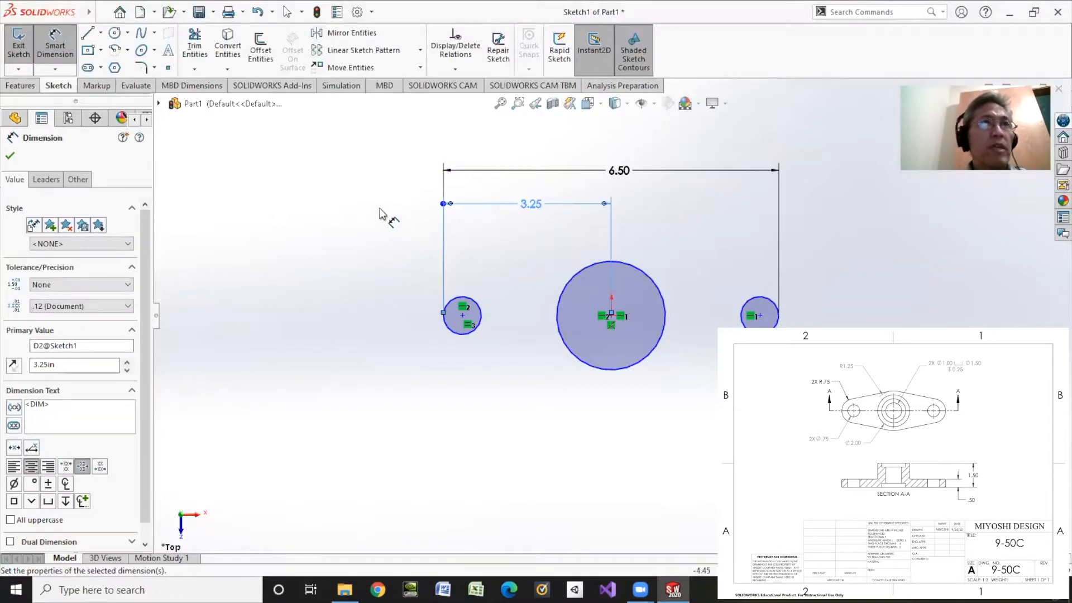
# - Dimension the left circle with a 1.5 in diameter and display that dimension as a radius
pyautogui.click(450, 331)
pyautogui.click(376, 233)
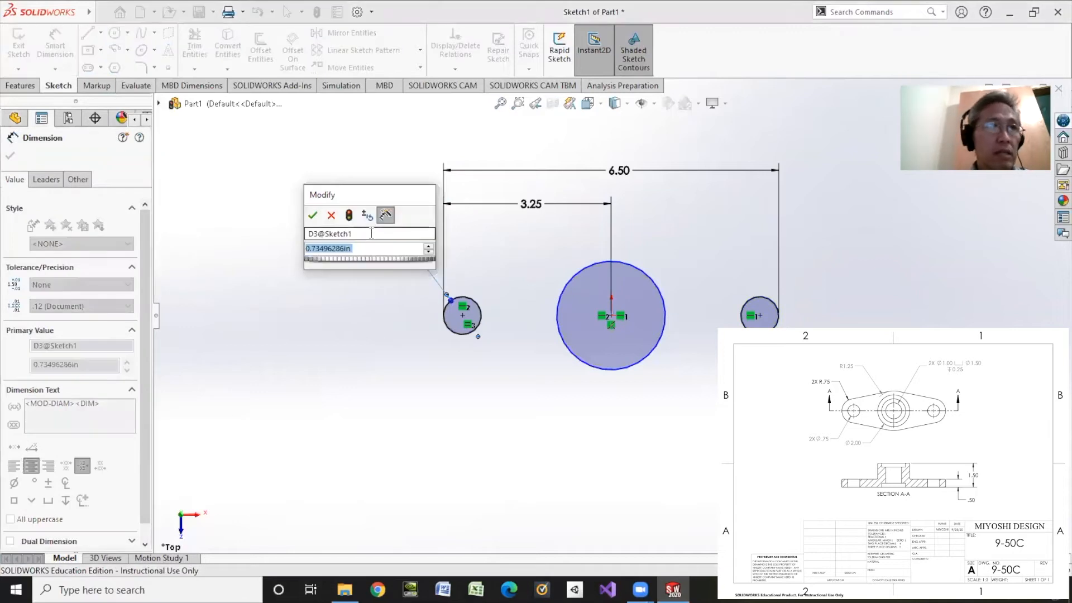
pyautogui.write('1.5')
pyautogui.press('Return')
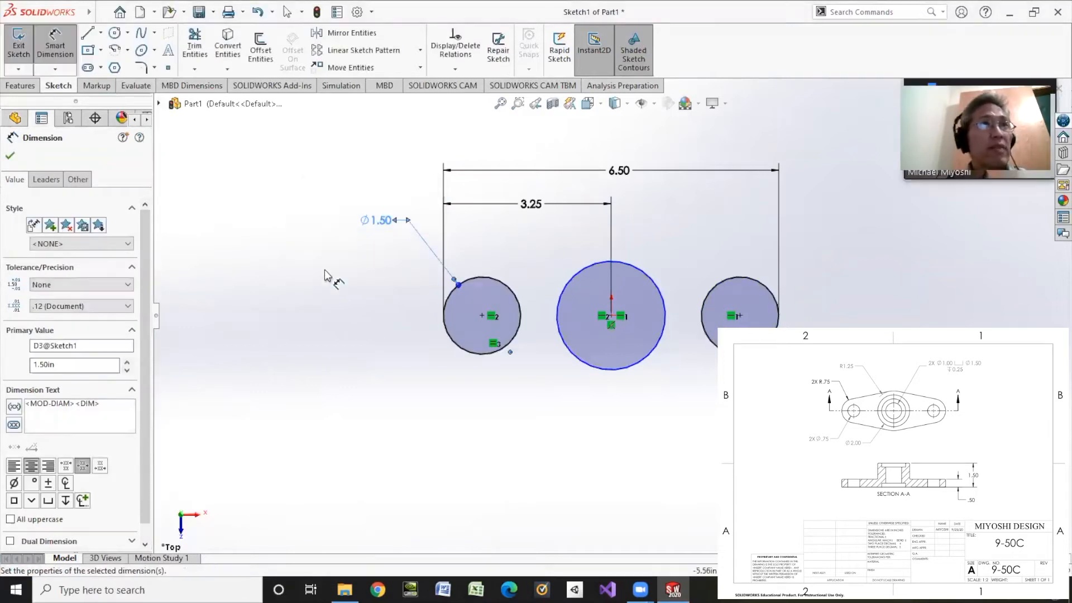
pyautogui.click(40, 183)
pyautogui.click(38, 268)
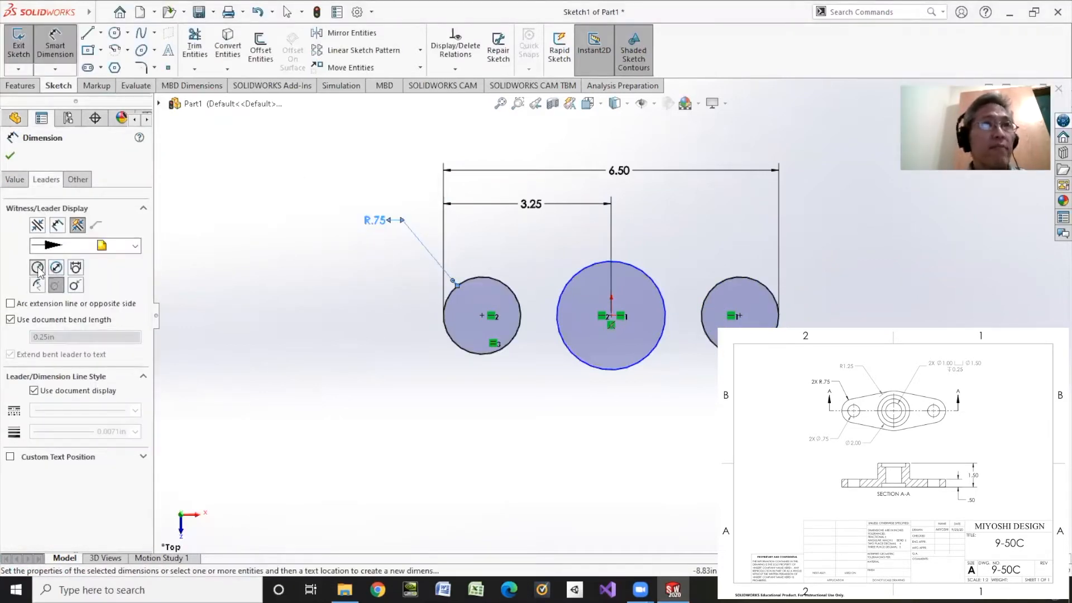
# - Dimension the centre circle with a 2.5 in diameter
pyautogui.click(575, 288)
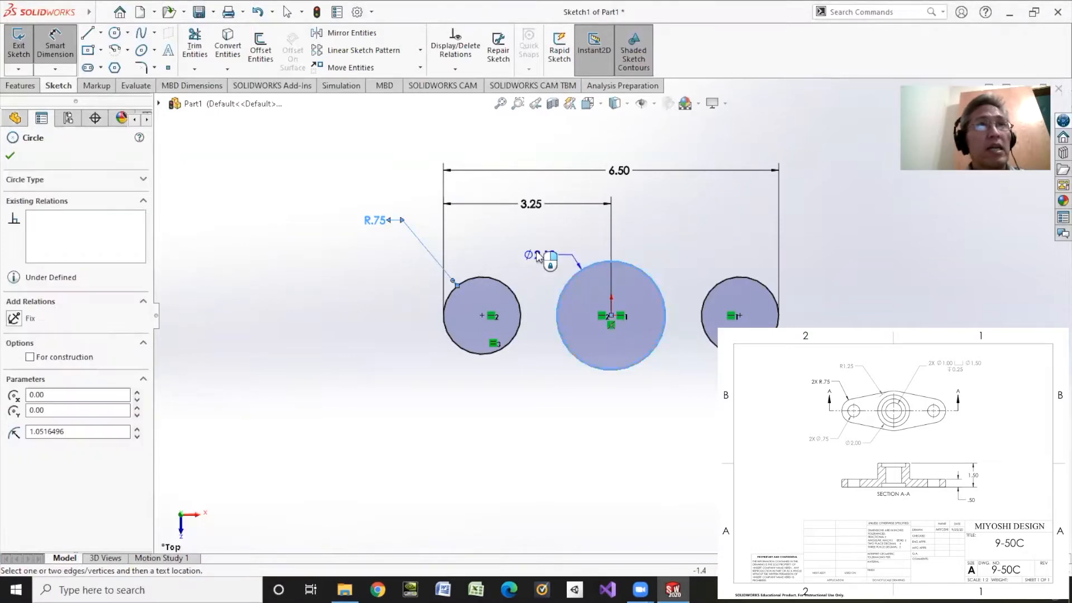
pyautogui.click(710, 207)
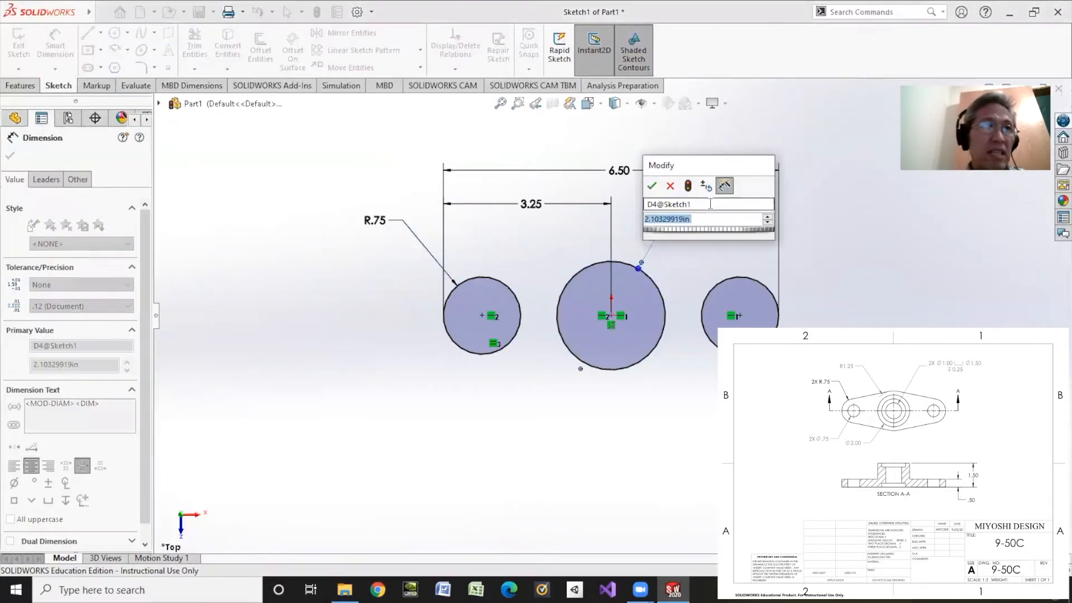
pyautogui.write('2.5')
pyautogui.press('Return')
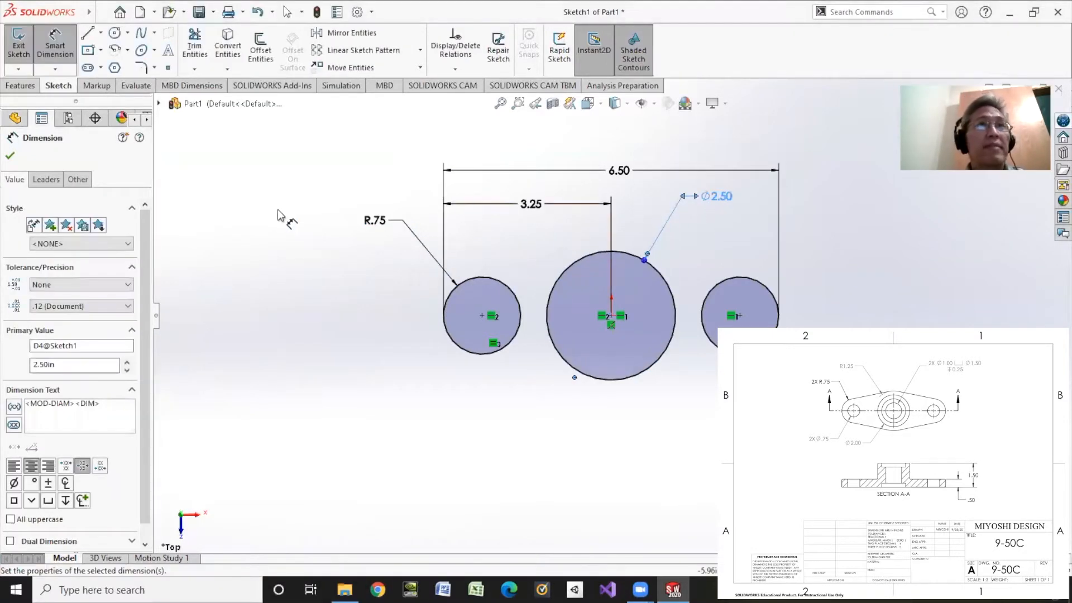
# - Sketch two separate slanted lines above the circles, one spanning each gap between the centre circle and an outer circle
pyautogui.click(87, 32)
pyautogui.click(468, 250)
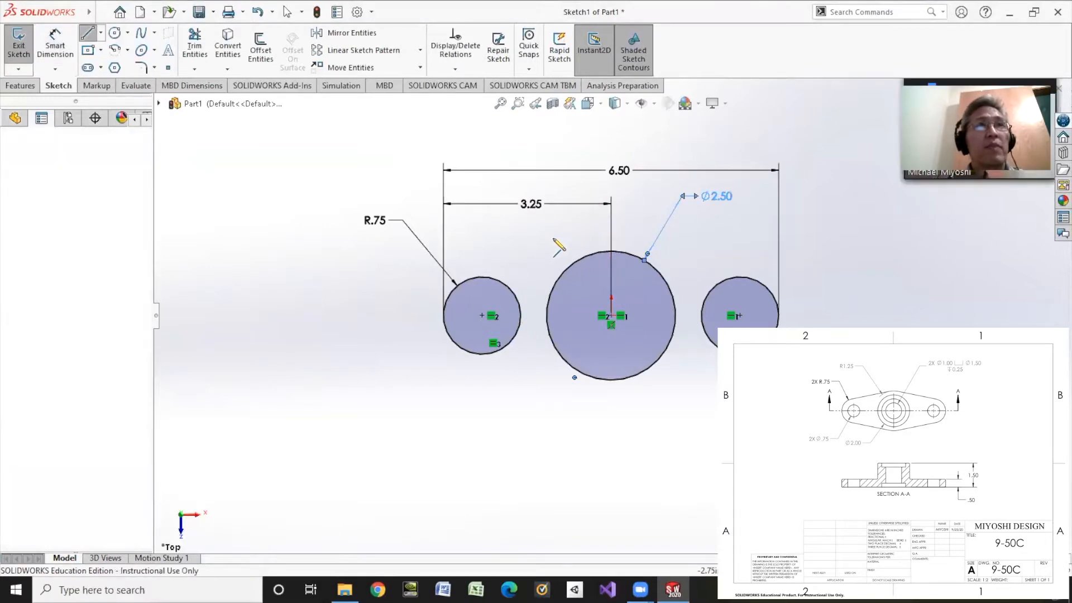
pyautogui.click(561, 233)
pyautogui.rightClick(728, 221)
pyautogui.click(767, 241)
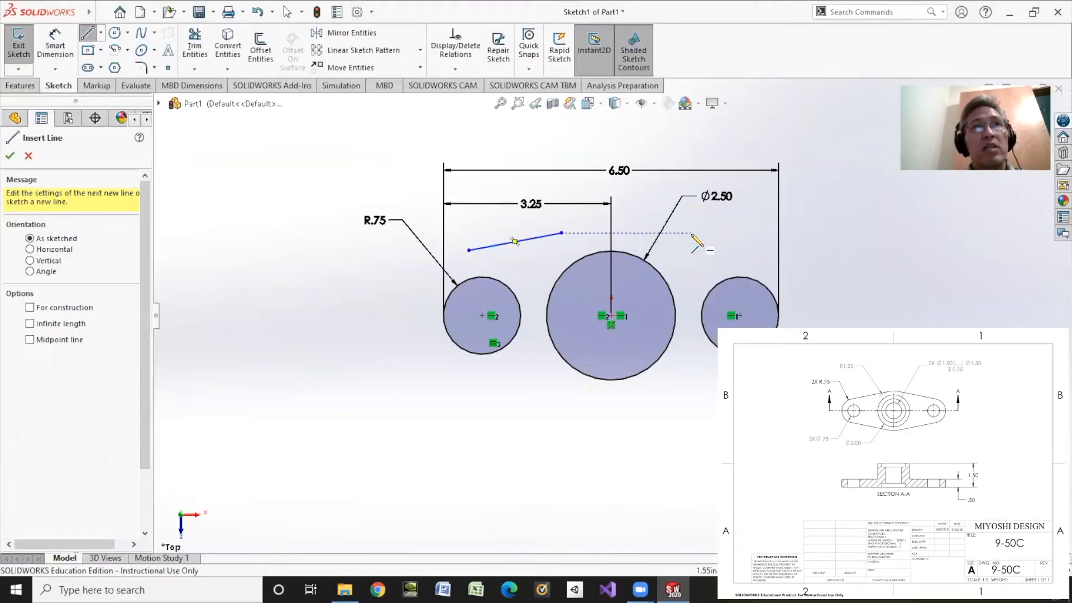
pyautogui.click(651, 226)
pyautogui.click(747, 254)
pyautogui.rightClick(809, 282)
pyautogui.click(848, 312)
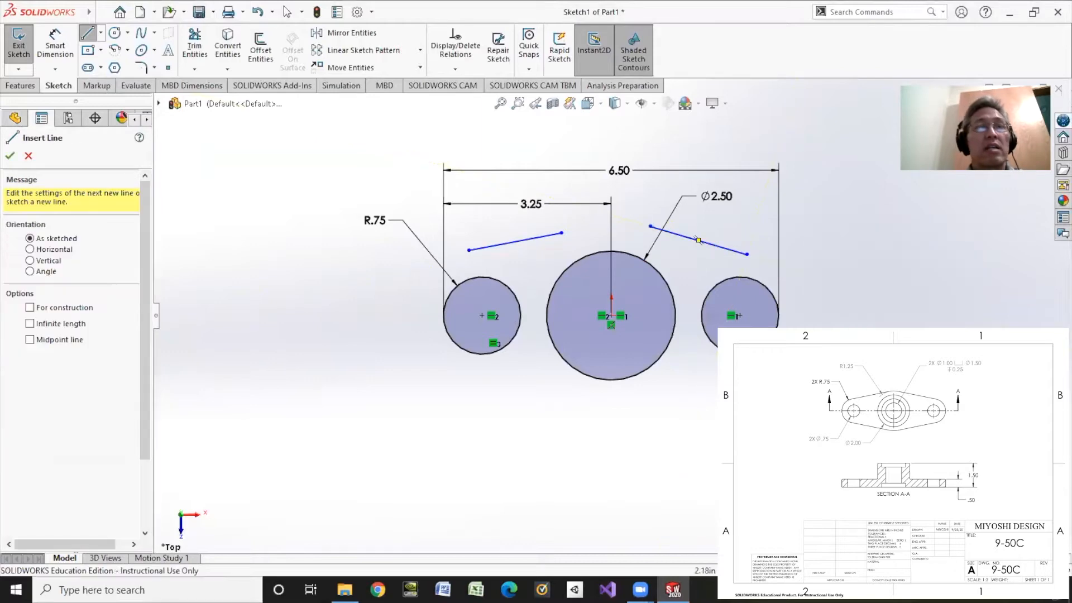
# - Sketch two separate slanted lines below the circles, one on each side of the centre circle
pyautogui.click(726, 371)
pyautogui.click(663, 394)
pyautogui.rightClick(703, 397)
pyautogui.click(740, 425)
pyautogui.click(601, 400)
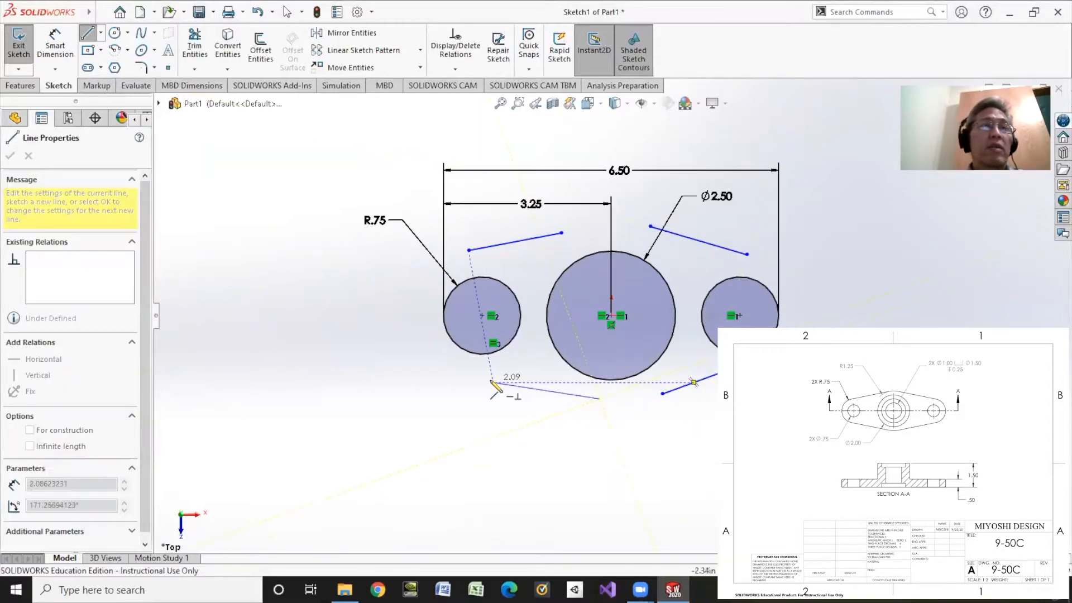
pyautogui.click(493, 383)
pyautogui.rightClick(472, 398)
pyautogui.click(511, 410)
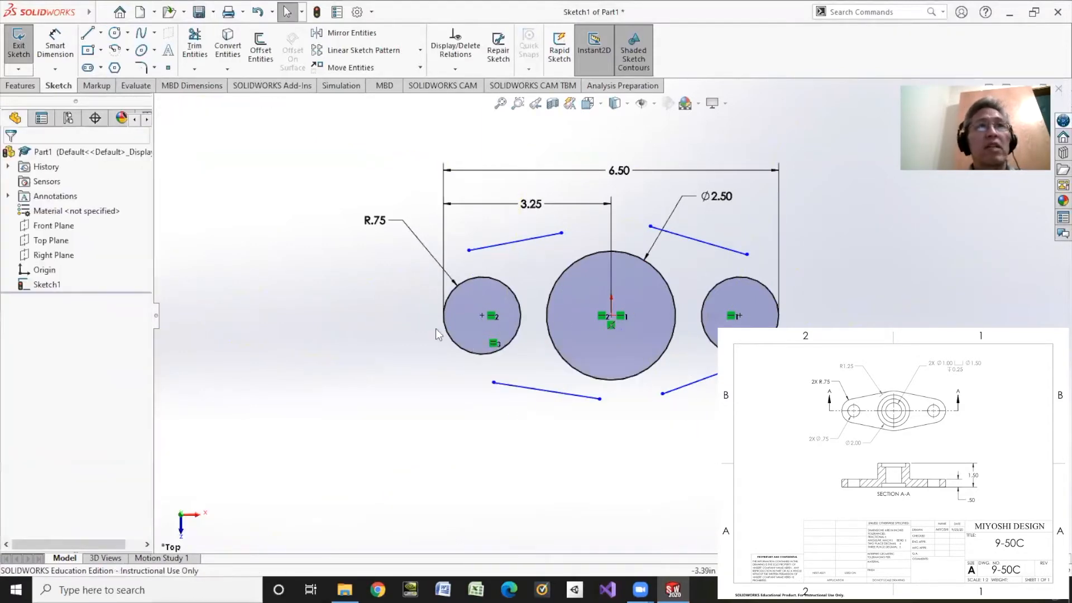
# - Add Tangent relations between the upper-left line and both the left circle and the centre circle
pyautogui.click(456, 69)
pyautogui.click(491, 98)
pyautogui.click(531, 238)
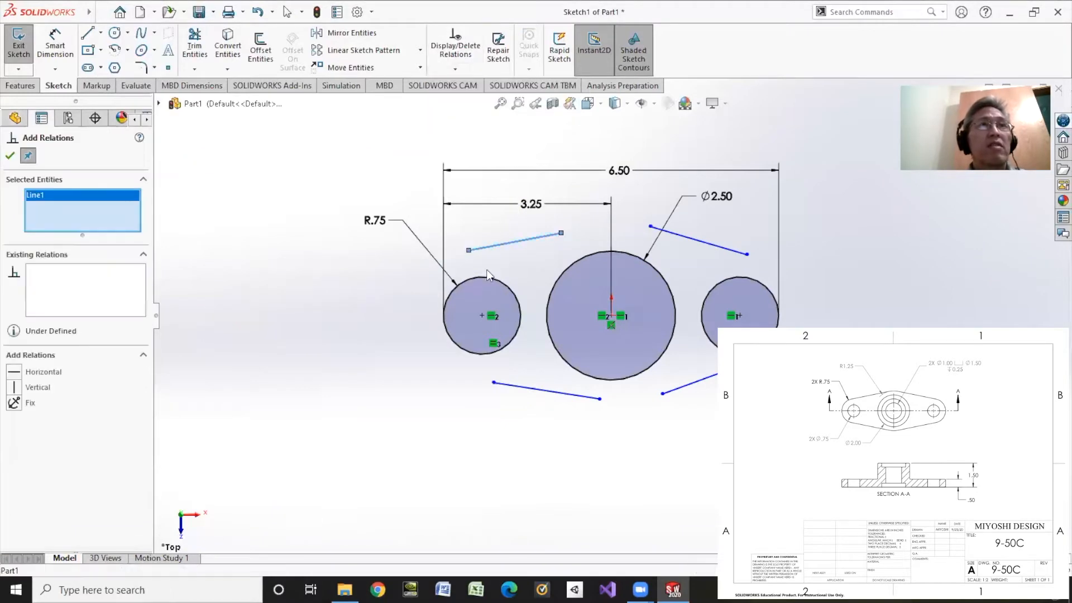
pyautogui.click(445, 321)
pyautogui.click(39, 372)
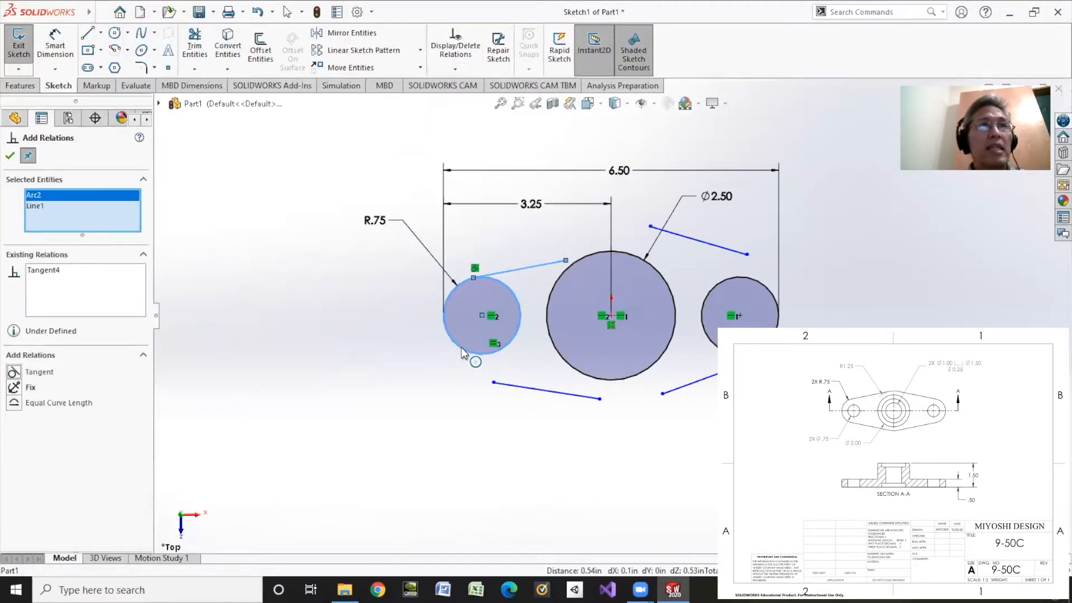
pyautogui.click(461, 348)
pyautogui.click(561, 275)
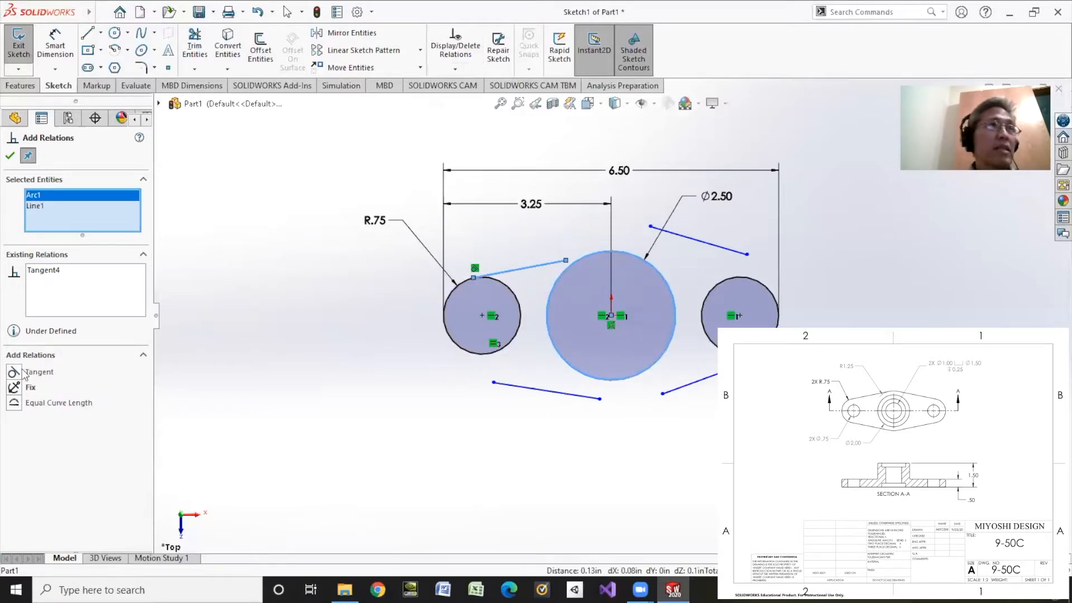
pyautogui.click(24, 372)
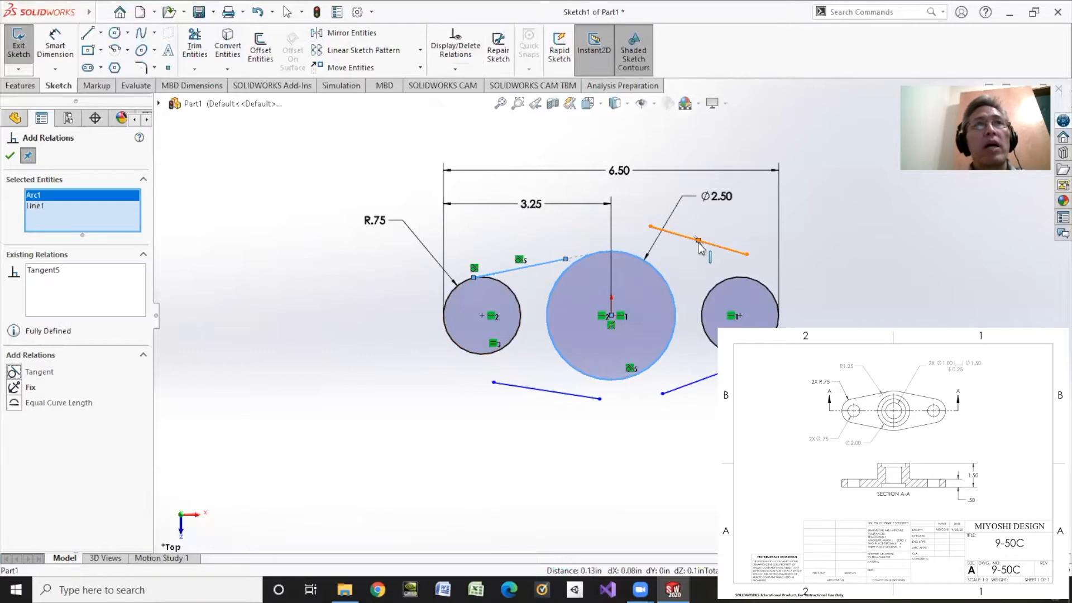
pyautogui.click(678, 263)
pyautogui.click(678, 234)
pyautogui.click(698, 240)
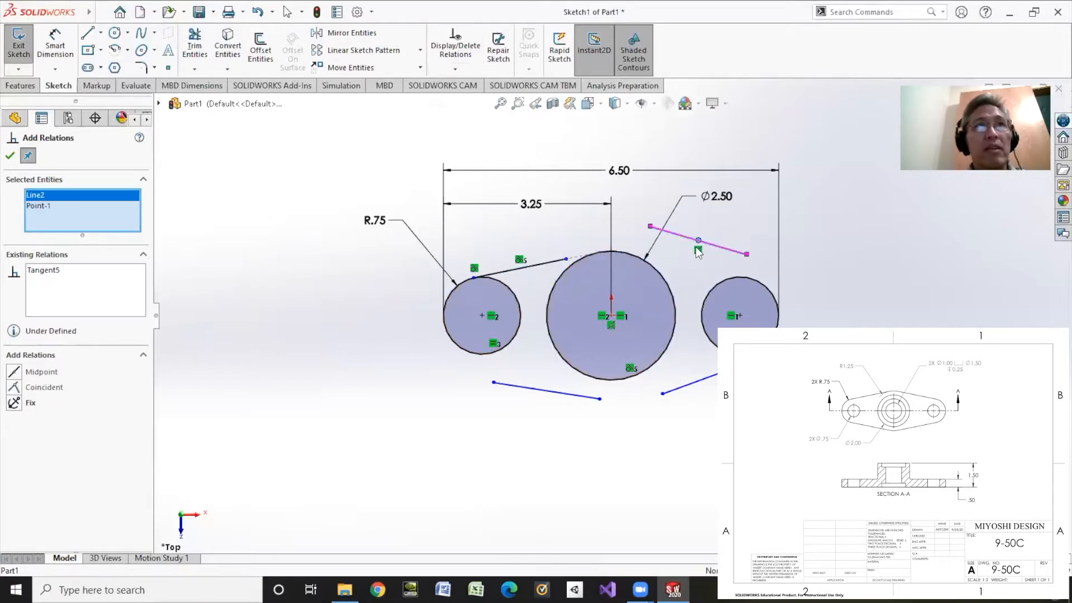
pyautogui.click(9, 155)
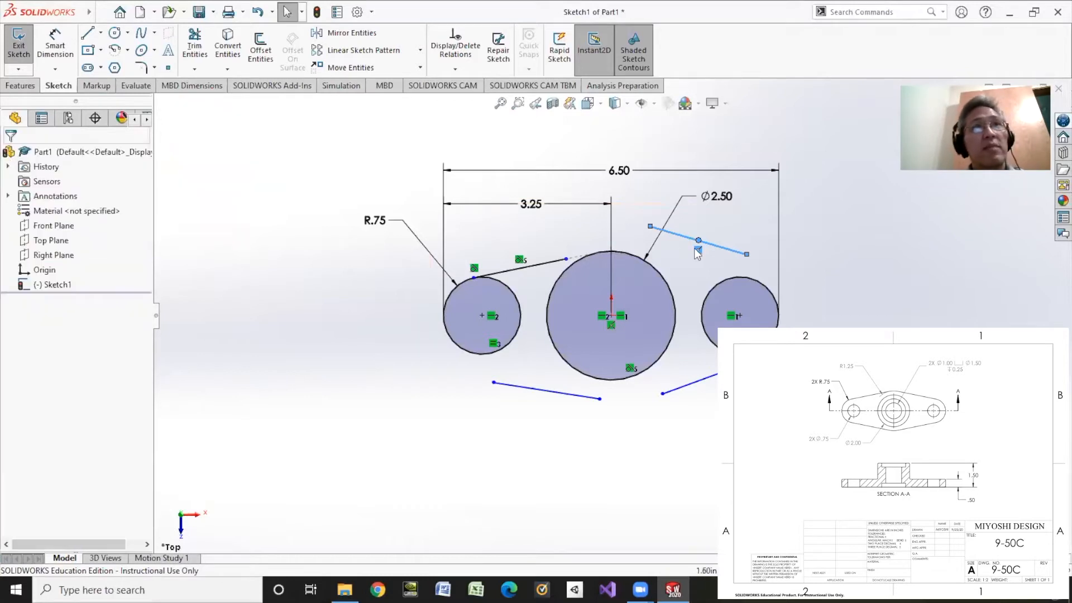
pyautogui.click(682, 266)
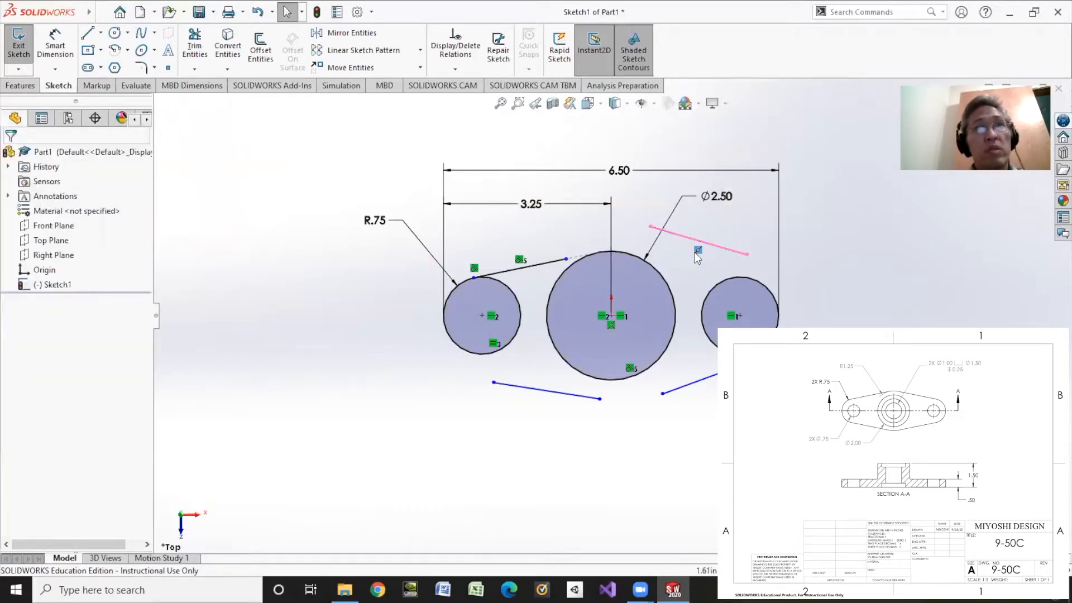
# - Add a Tangent relation between the upper-right line and the centre circle
pyautogui.click(466, 72)
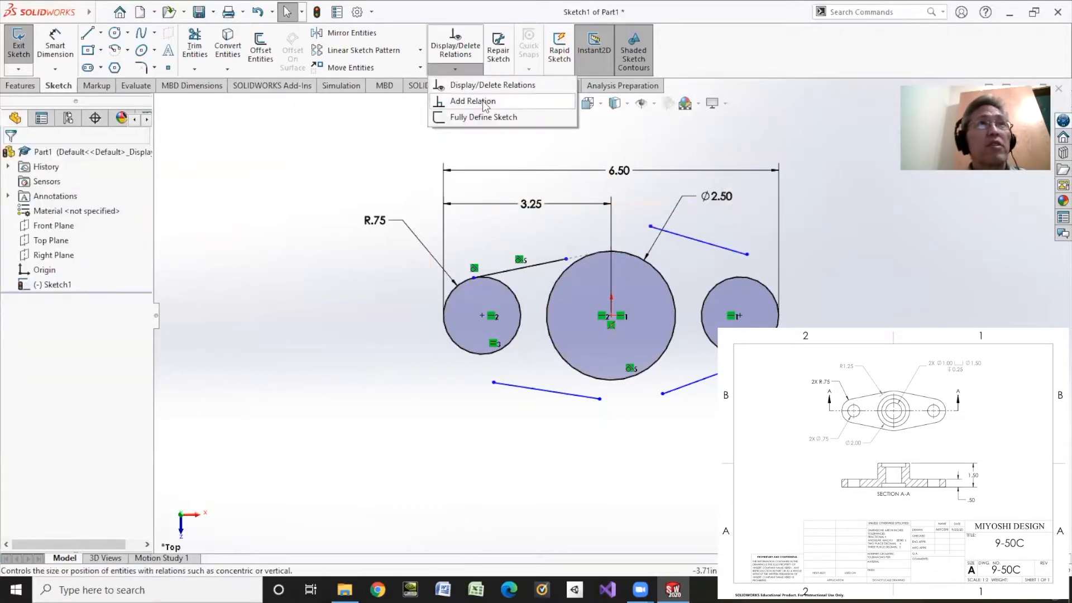
pyautogui.click(474, 98)
pyautogui.click(678, 234)
pyautogui.click(661, 274)
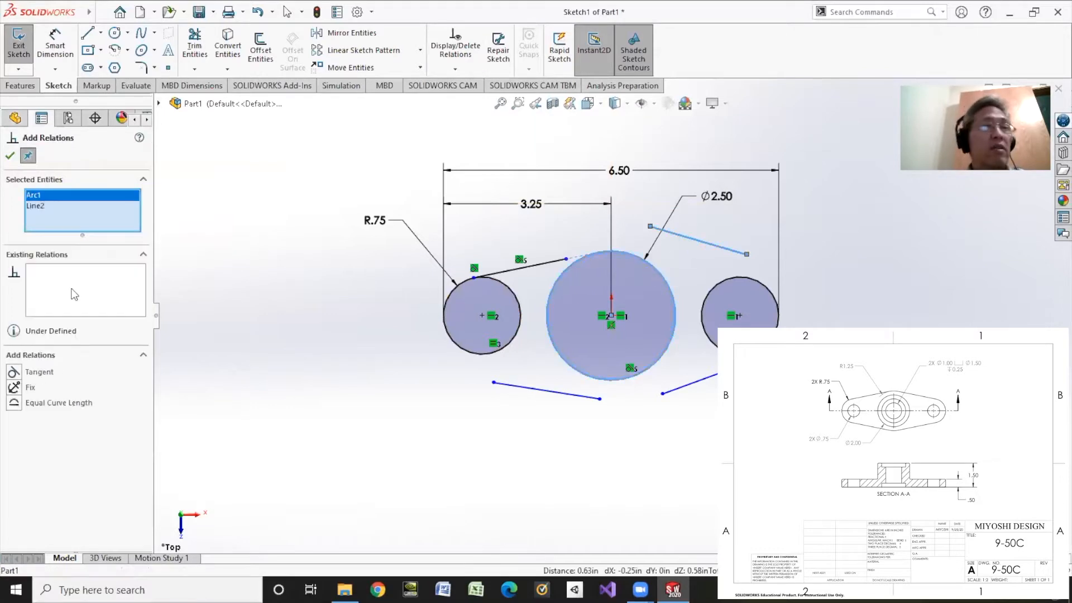
pyautogui.click(22, 373)
# - Add Tangent relations between the lower-right line and both the centre circle and the right circle
pyautogui.click(699, 379)
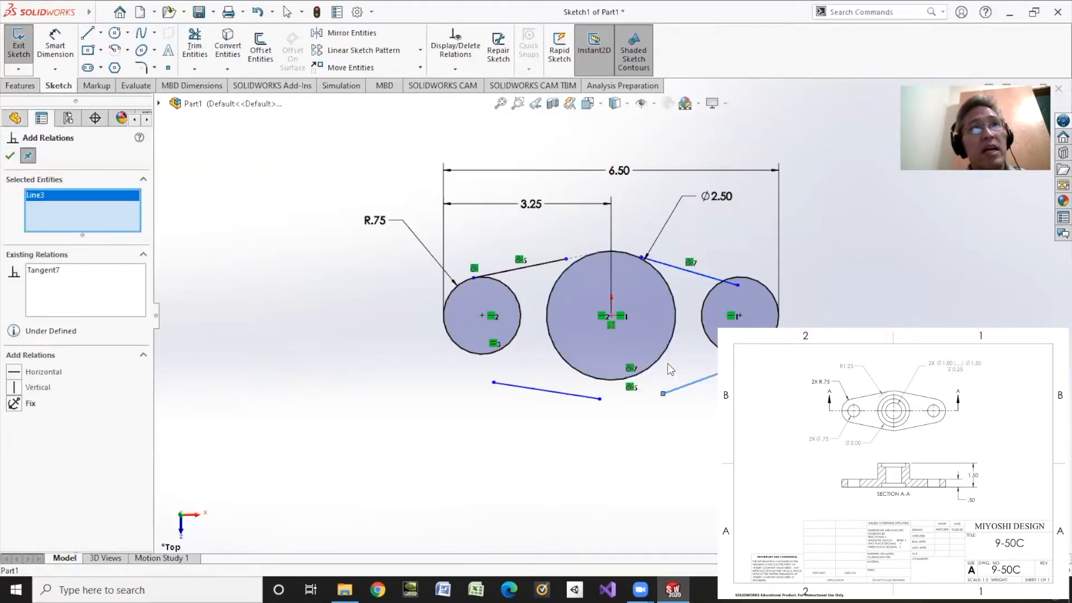
pyautogui.click(39, 372)
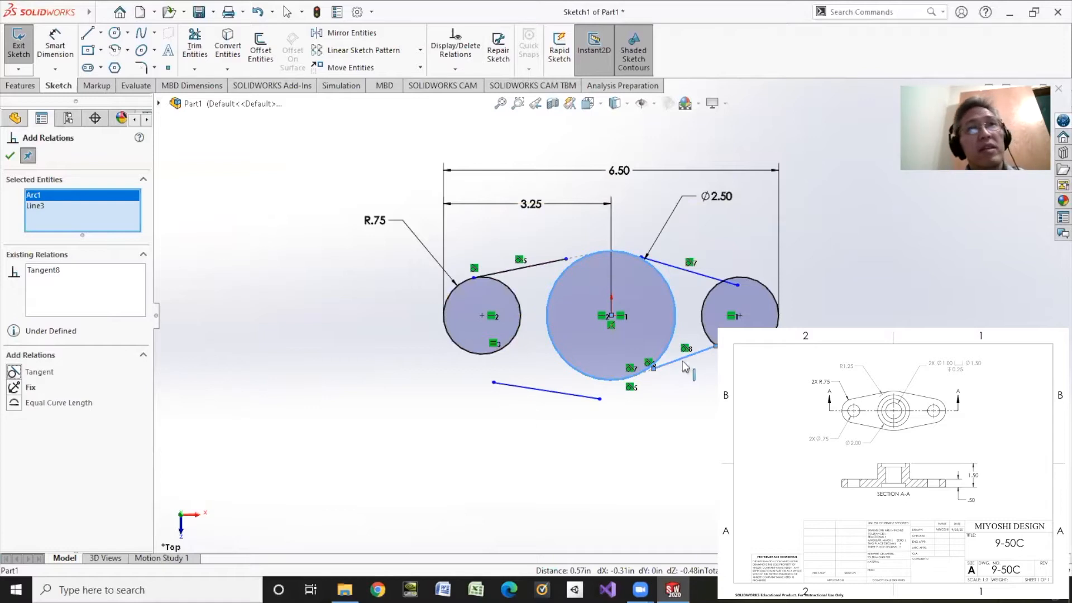
pyautogui.click(705, 329)
pyautogui.click(698, 353)
pyautogui.click(36, 373)
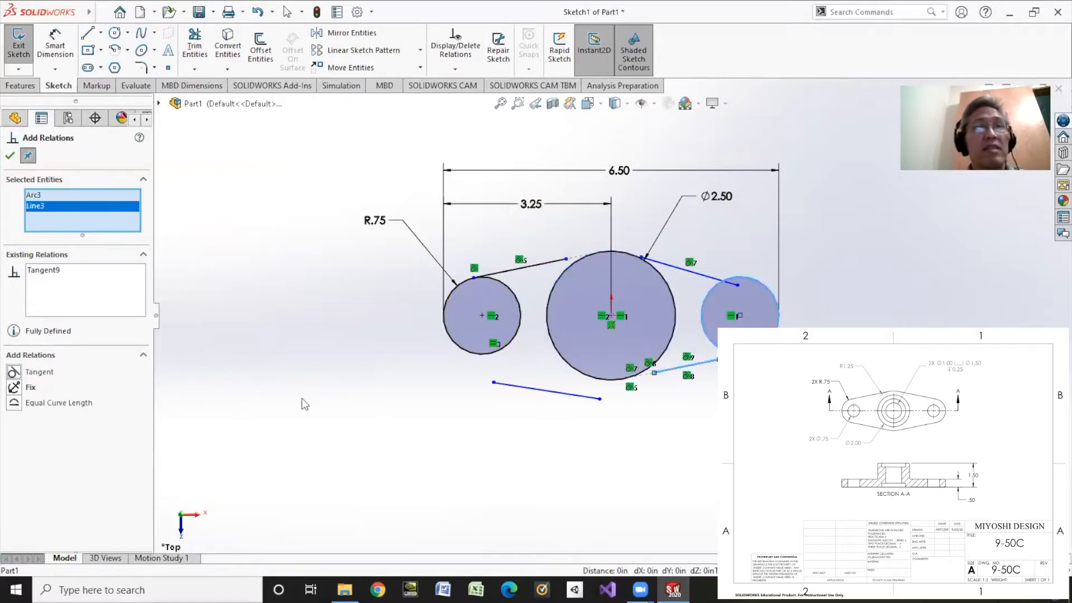
# - Add Tangent relations between the lower-left line and both the centre circle and the left circle
pyautogui.click(559, 393)
pyautogui.click(570, 365)
pyautogui.click(14, 373)
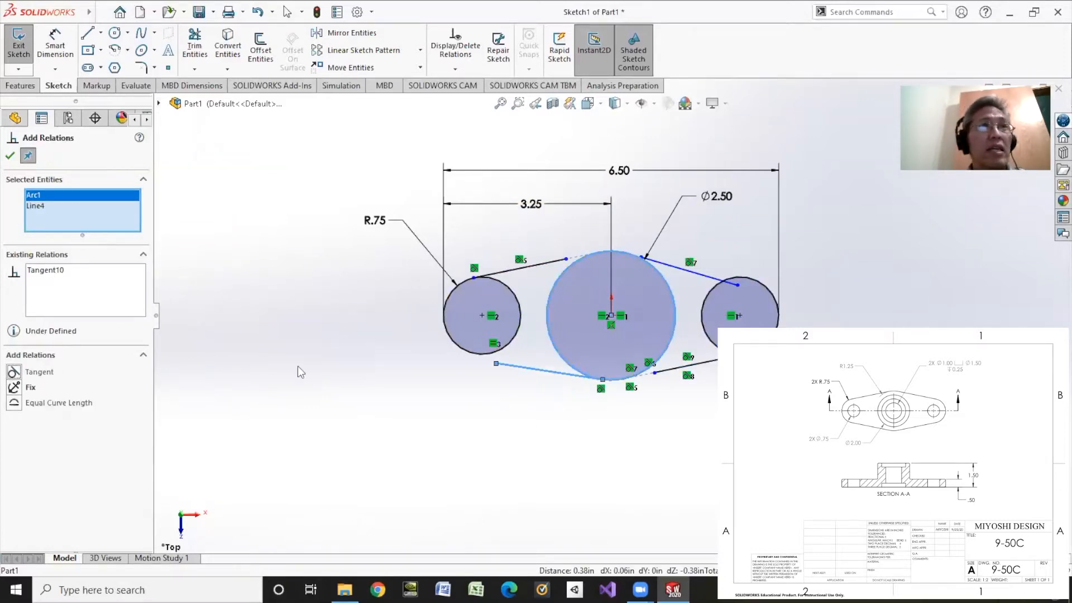
pyautogui.click(483, 360)
pyautogui.click(520, 368)
pyautogui.click(14, 372)
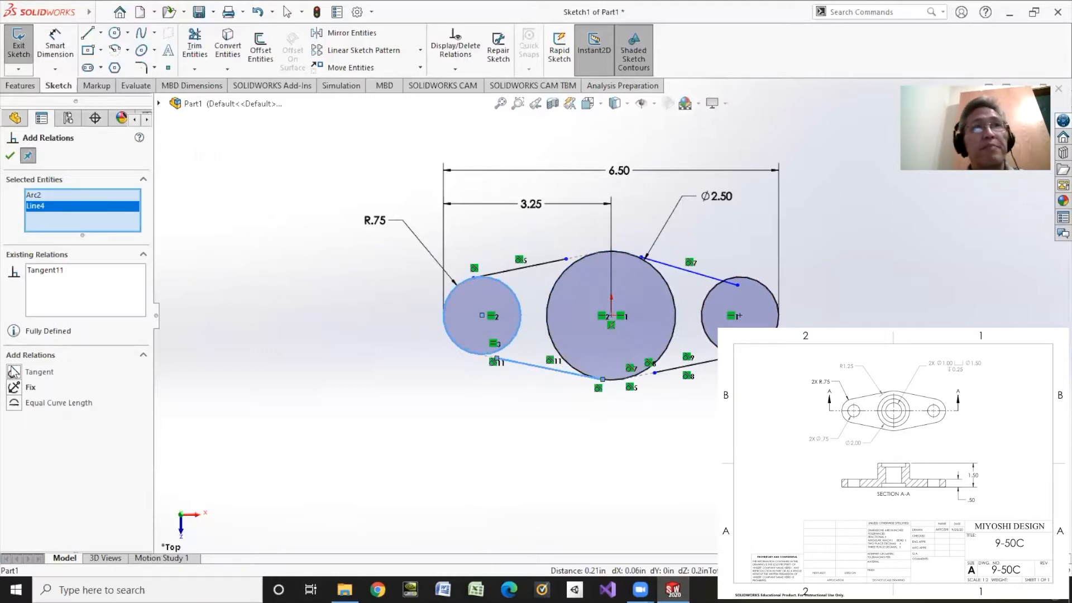
# - Extend both upper lines to the centre circle and the lower-right line to the right circle
pyautogui.click(192, 69)
pyautogui.click(223, 101)
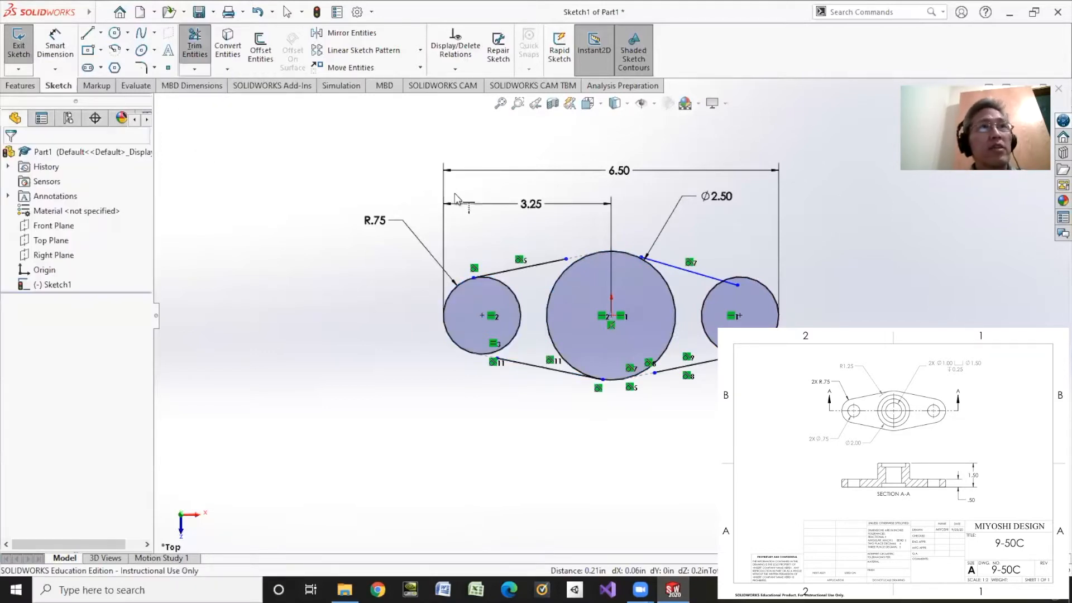
pyautogui.click(563, 259)
pyautogui.click(563, 259)
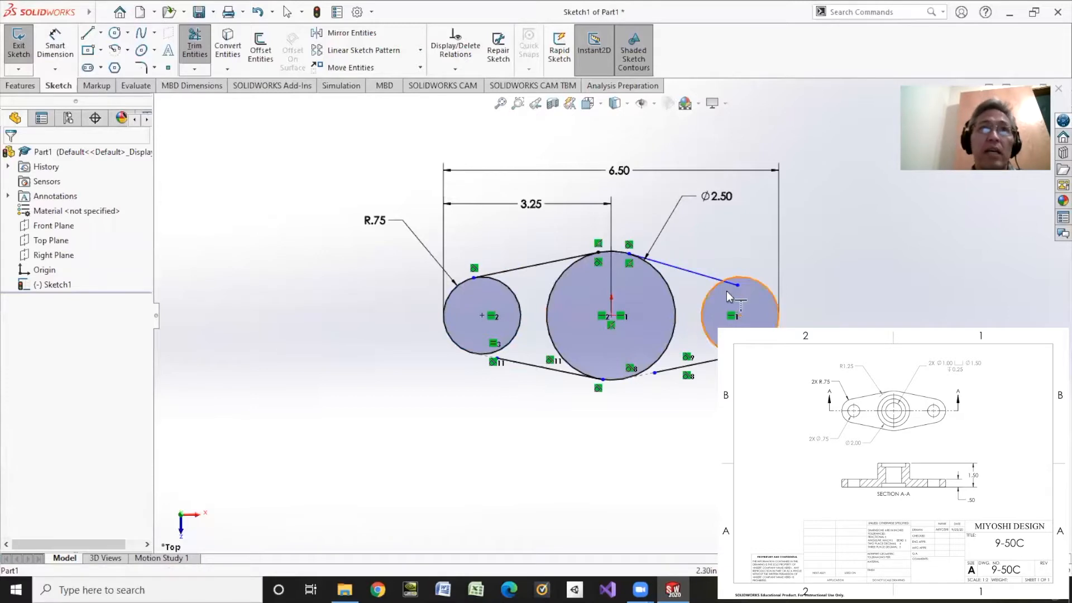
pyautogui.click(717, 359)
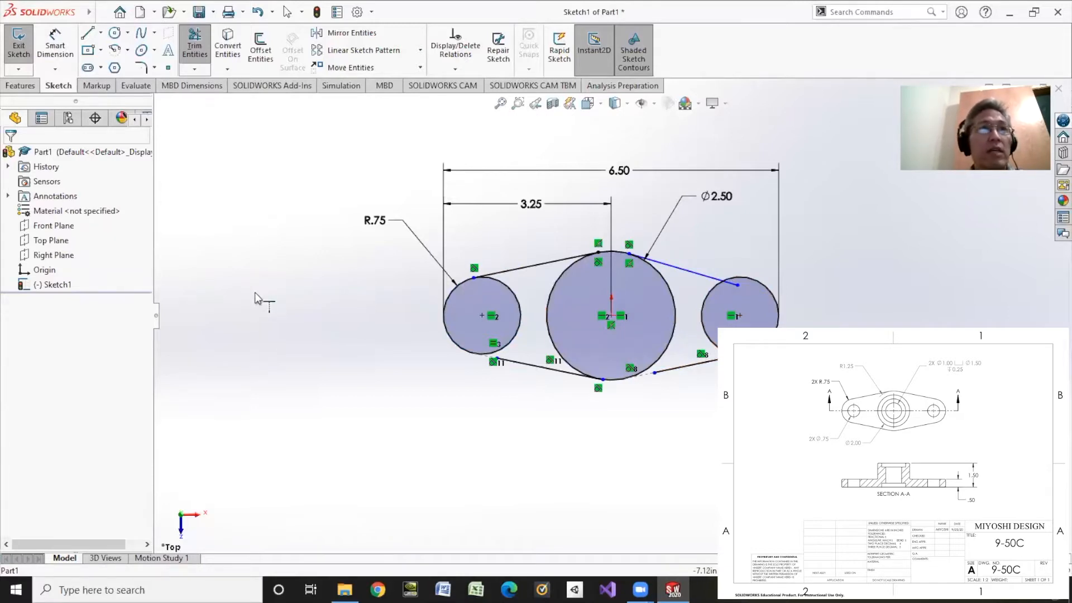
# - Add a Tangent relation between the upper-right line and the right circle
pyautogui.click(462, 70)
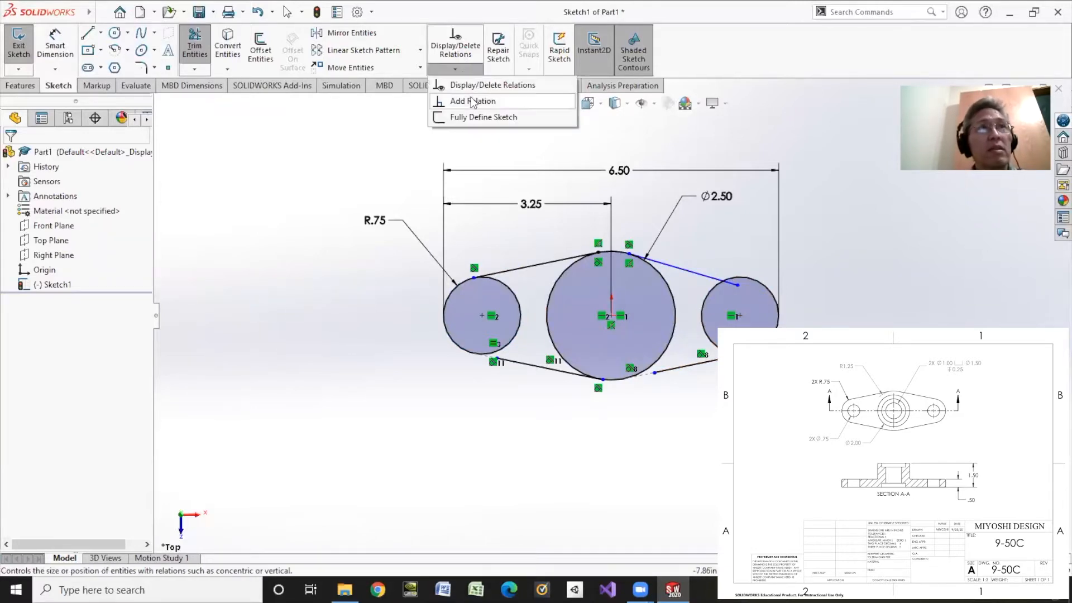
pyautogui.click(474, 101)
pyautogui.click(711, 289)
pyautogui.click(705, 276)
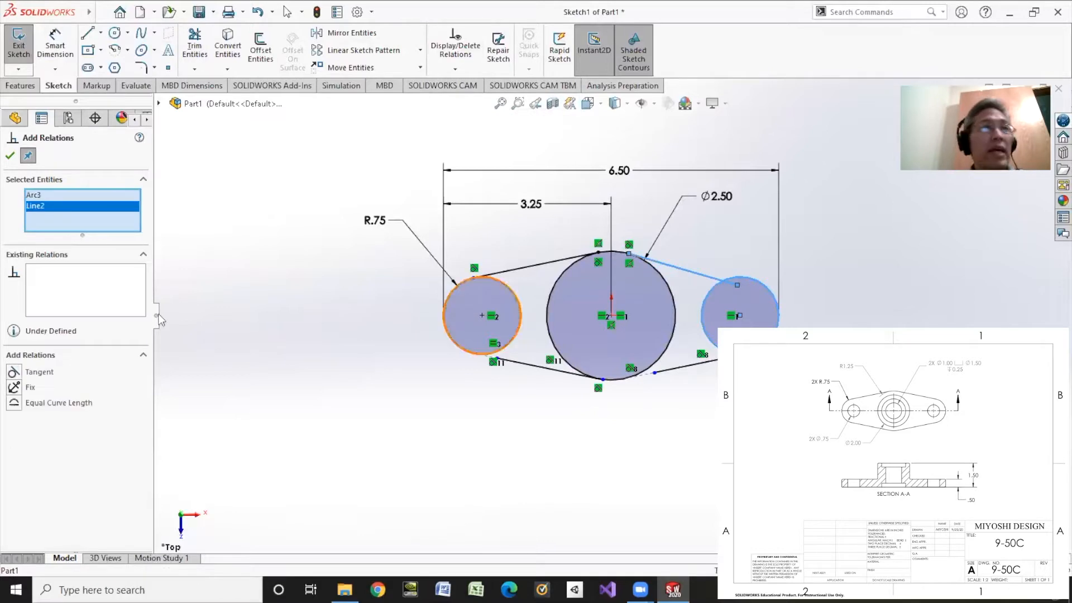
pyautogui.click(38, 372)
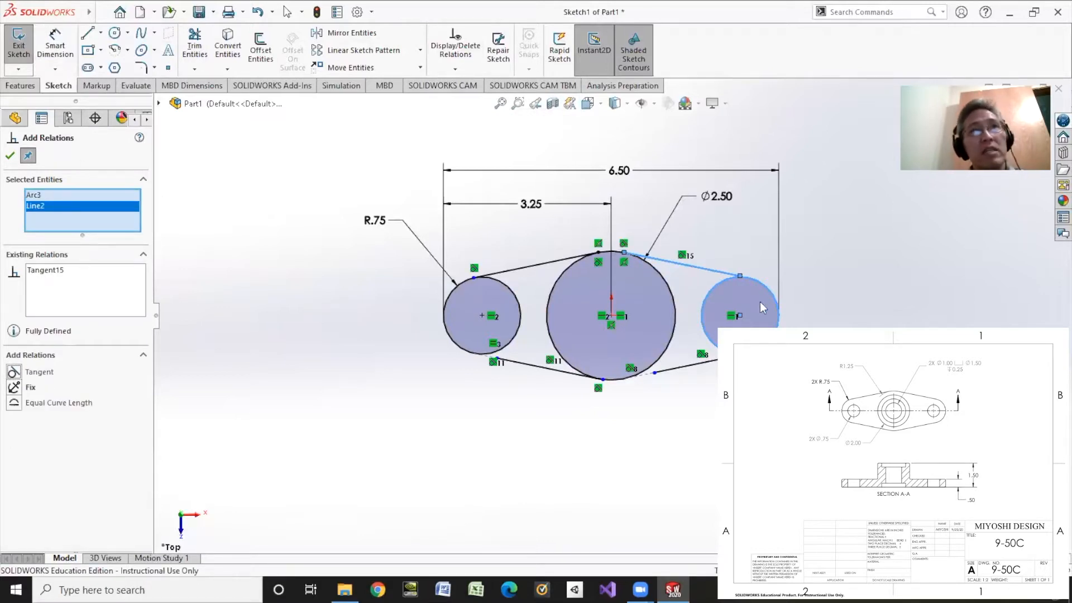
# - Make the inner endpoints of both lower lines Coincident with the centre circle
pyautogui.click(654, 373)
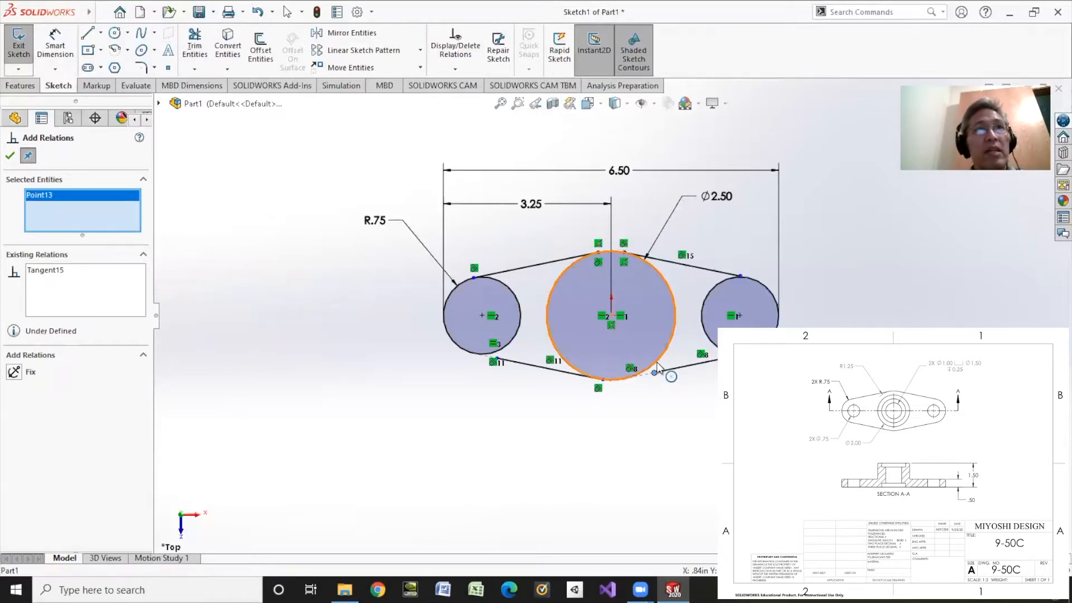
pyautogui.click(657, 361)
pyautogui.click(13, 389)
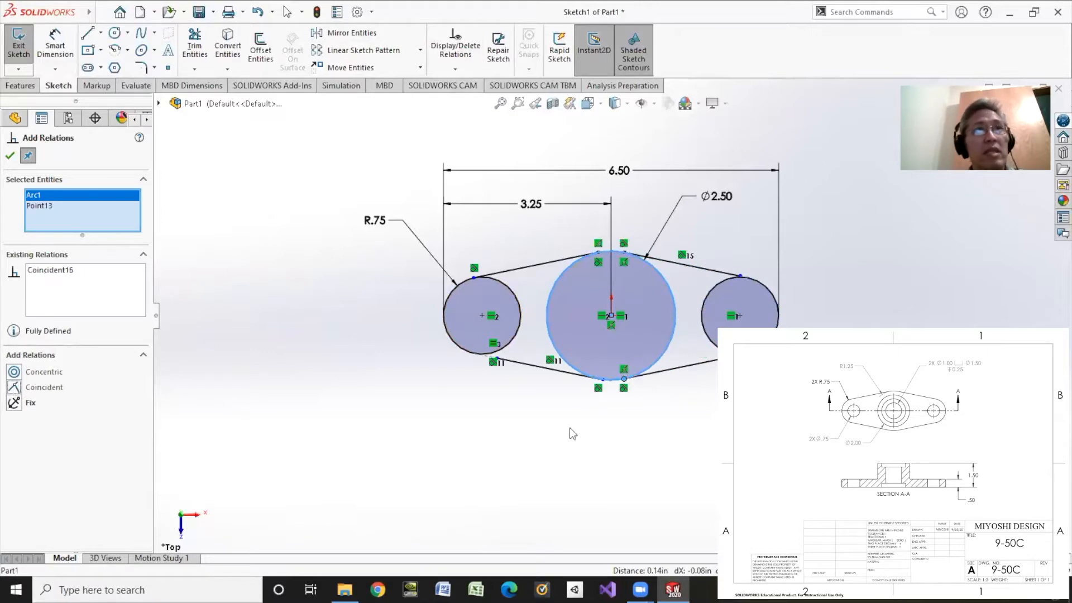
pyautogui.click(603, 381)
pyautogui.click(47, 389)
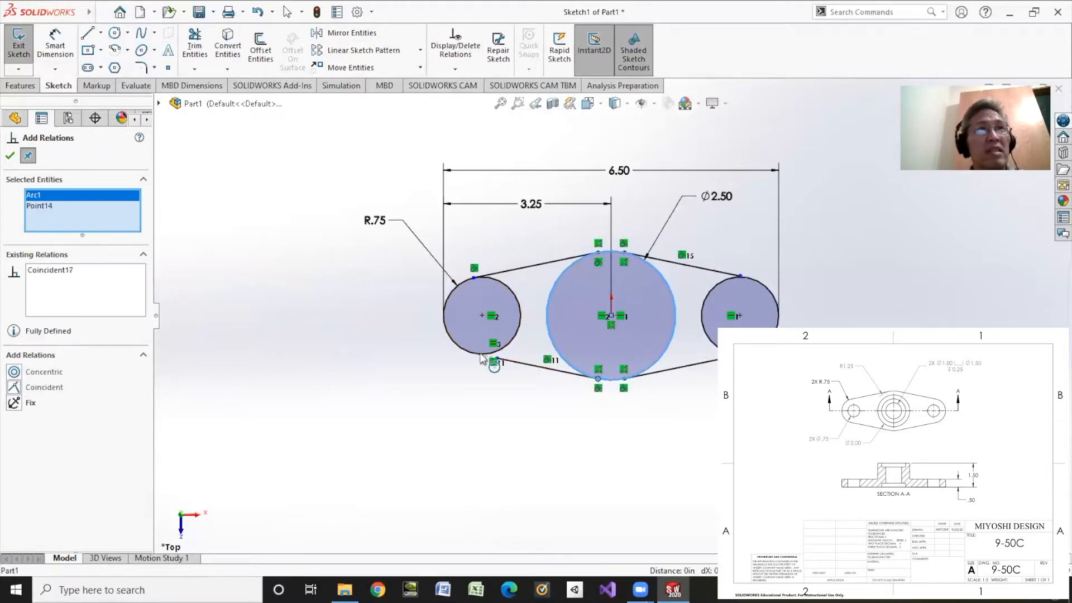
# - Make the lower-left line's outer endpoint Coincident with the left circle, deleting the mistaken Concentric relation between them
pyautogui.click(496, 357)
pyautogui.click(493, 353)
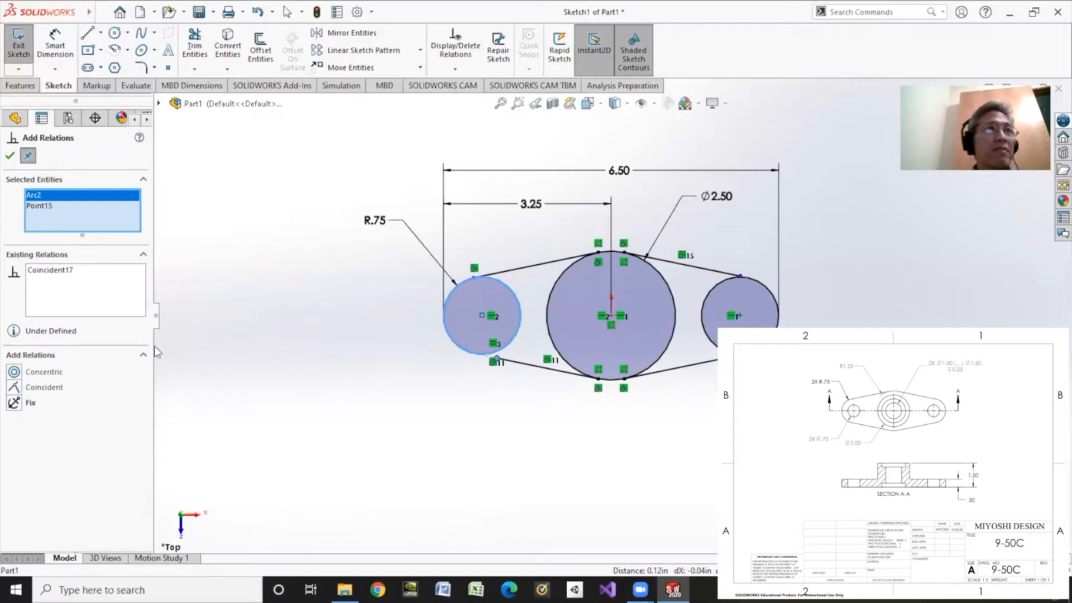
pyautogui.click(15, 372)
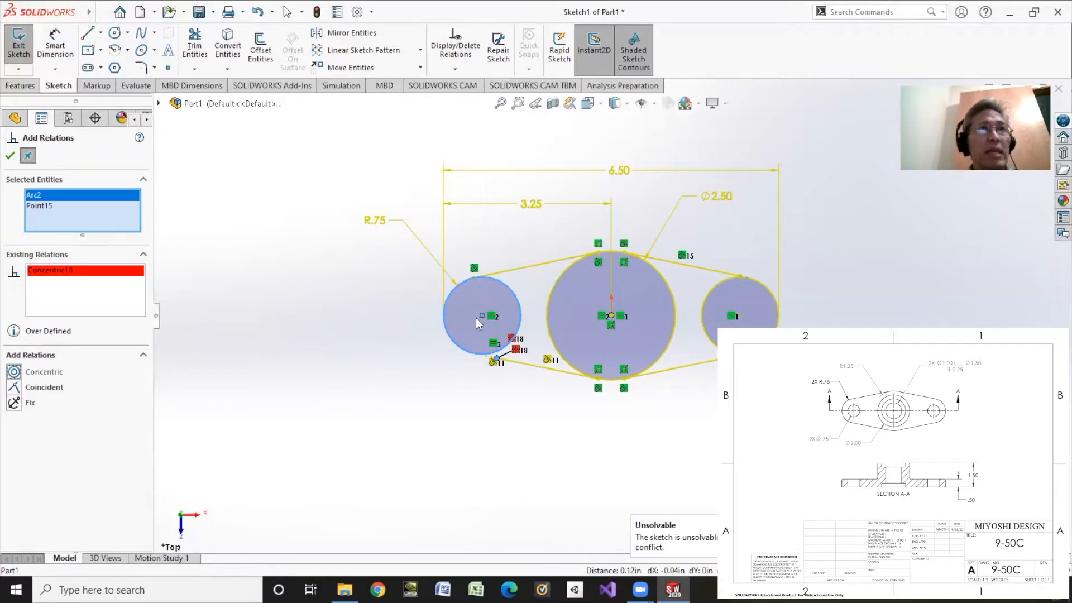
pyautogui.rightClick(74, 278)
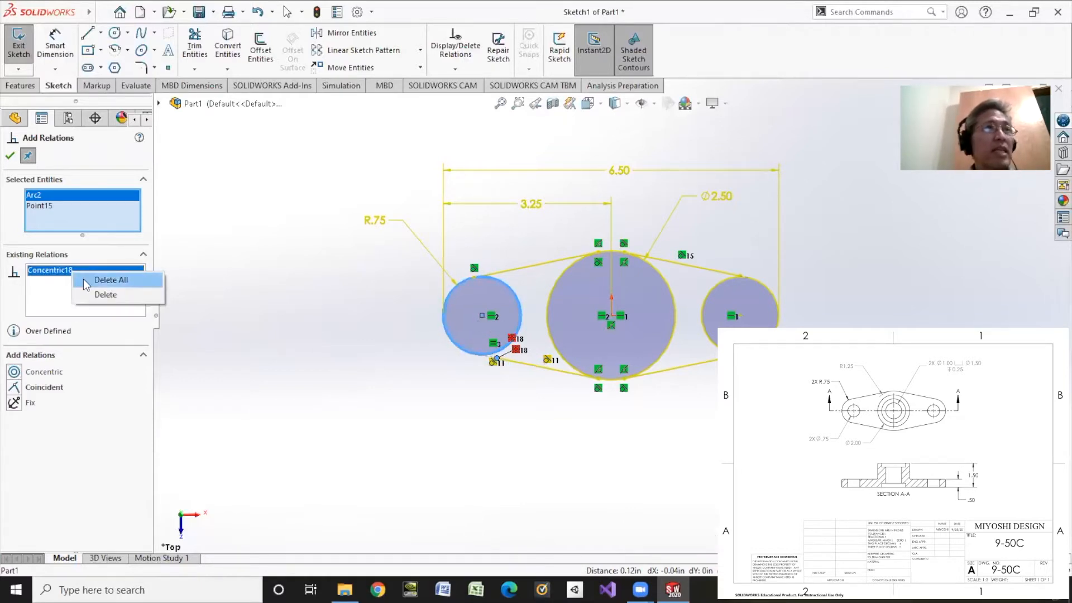
pyautogui.click(90, 295)
pyautogui.click(40, 388)
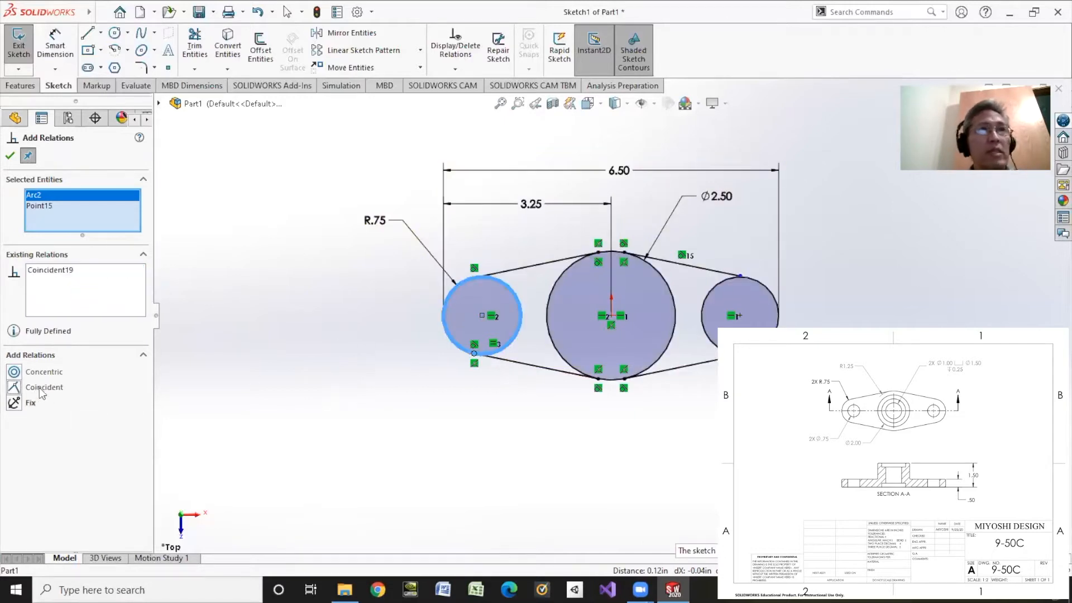
pyautogui.click(472, 277)
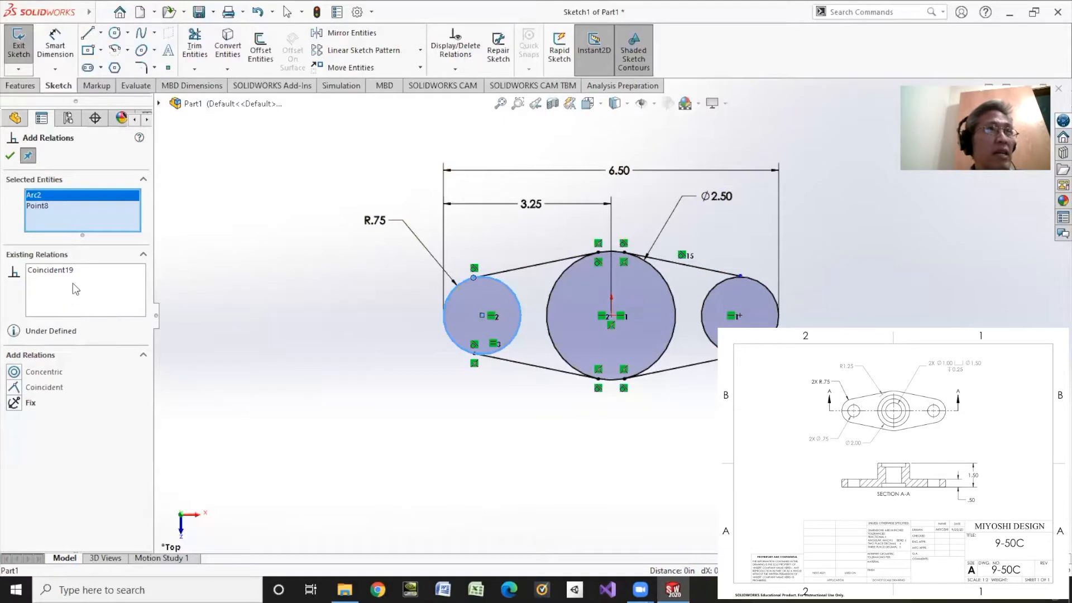
pyautogui.click(739, 276)
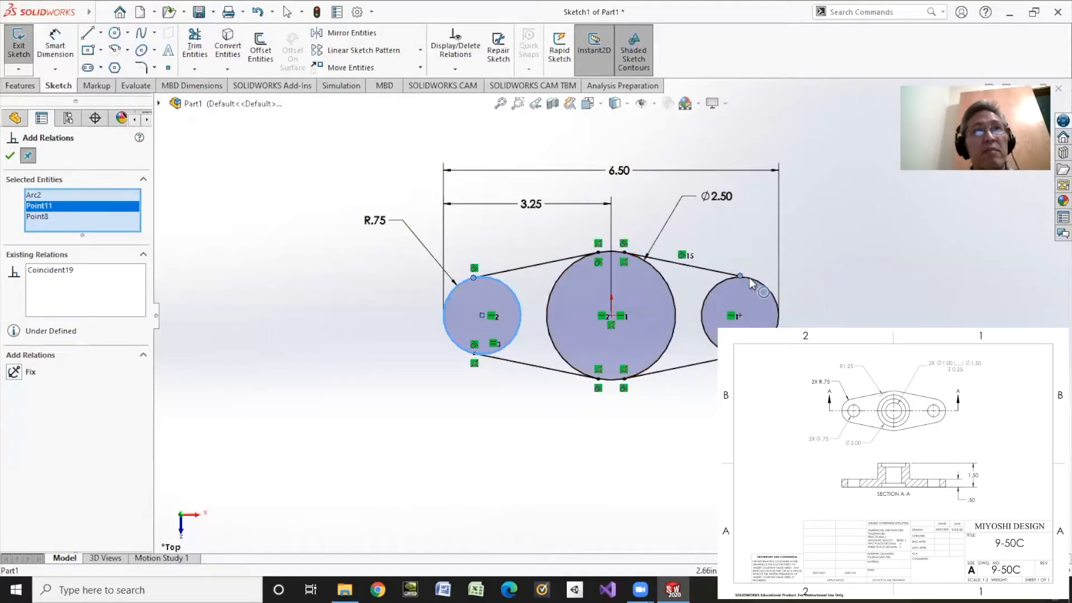
pyautogui.click(749, 277)
pyautogui.click(217, 290)
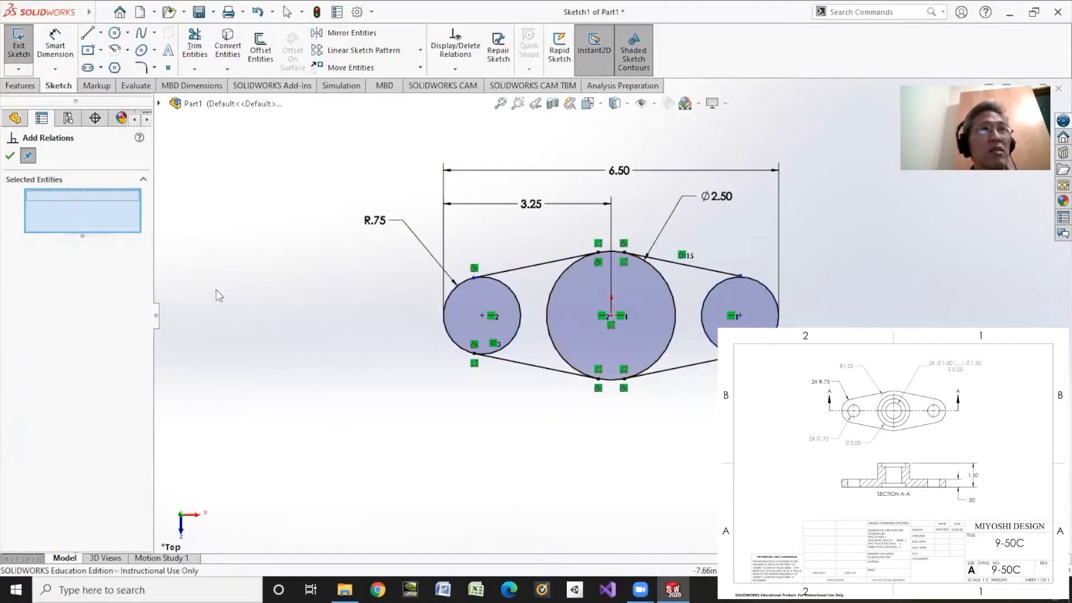
# - Make the upper-right line's outer endpoint Coincident with the right circle
pyautogui.click(744, 274)
pyautogui.click(740, 275)
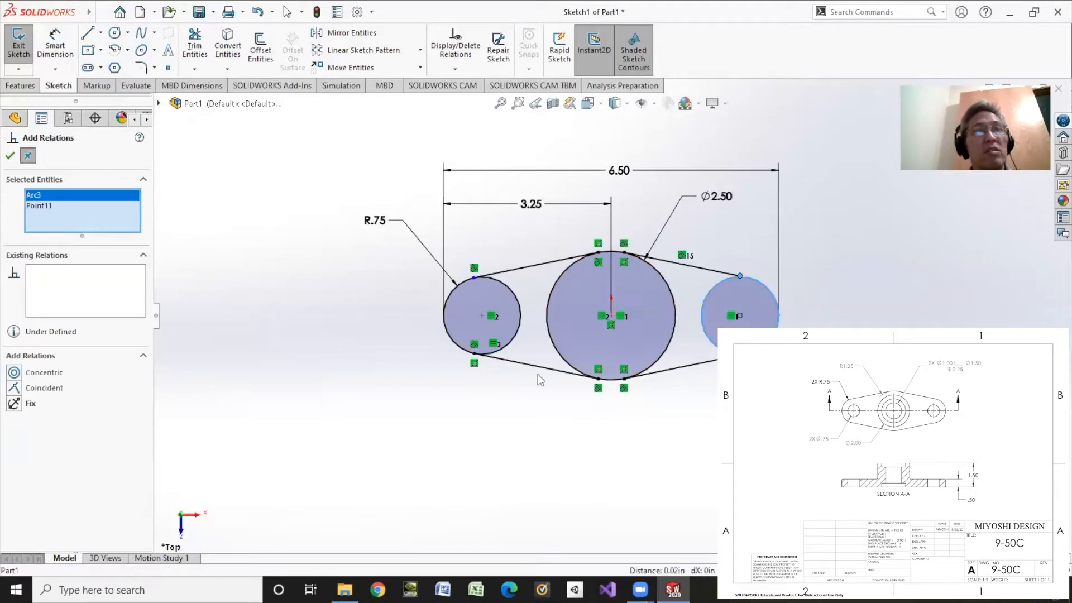
pyautogui.click(41, 389)
pyautogui.click(748, 353)
pyautogui.click(708, 293)
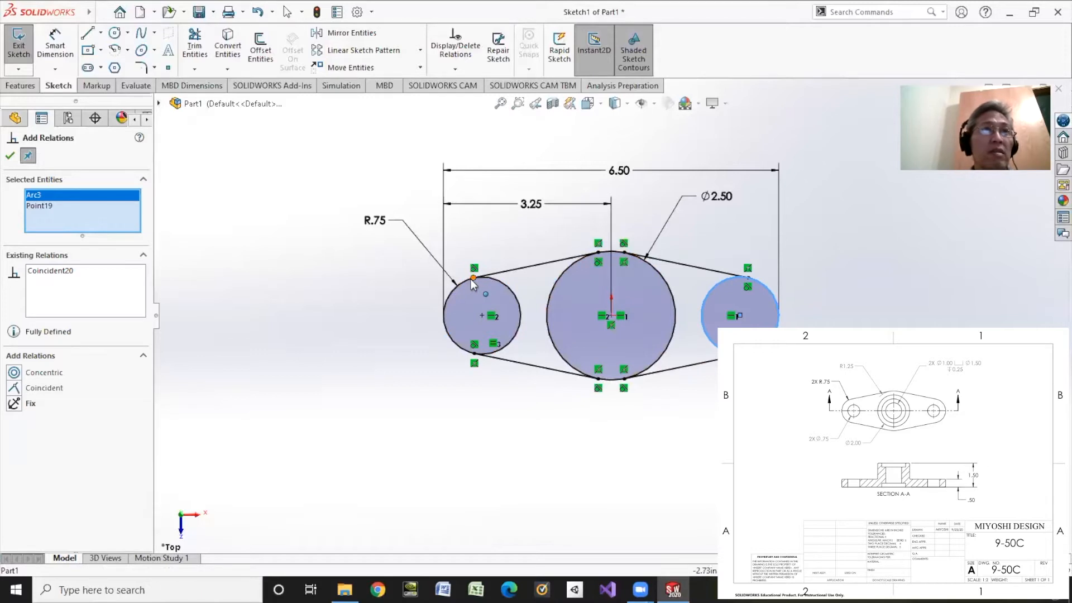
pyautogui.click(481, 316)
pyautogui.click(488, 280)
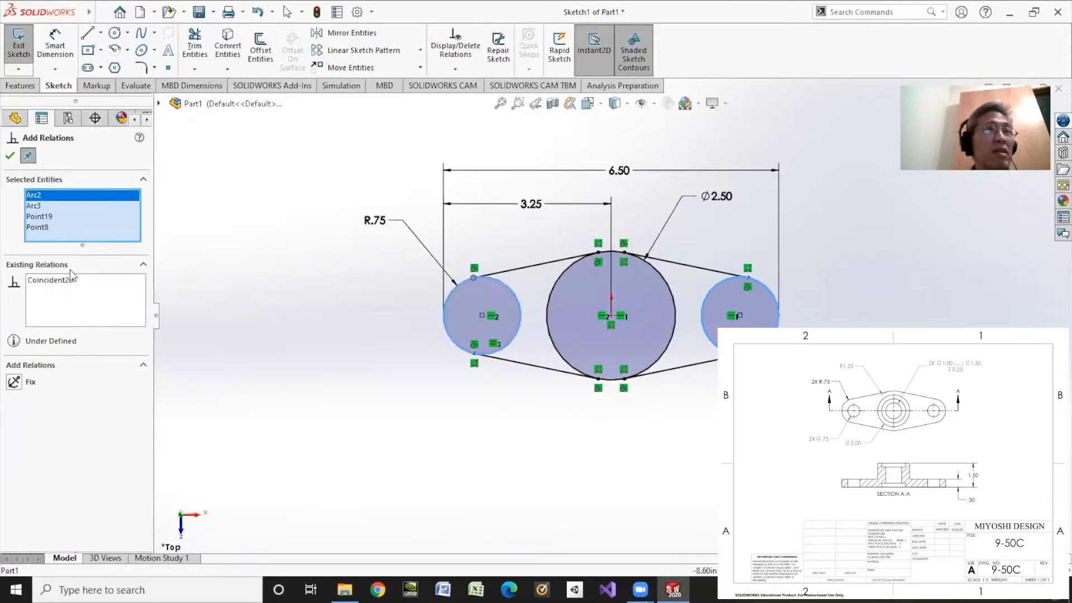
pyautogui.rightClick(117, 235)
pyautogui.click(167, 244)
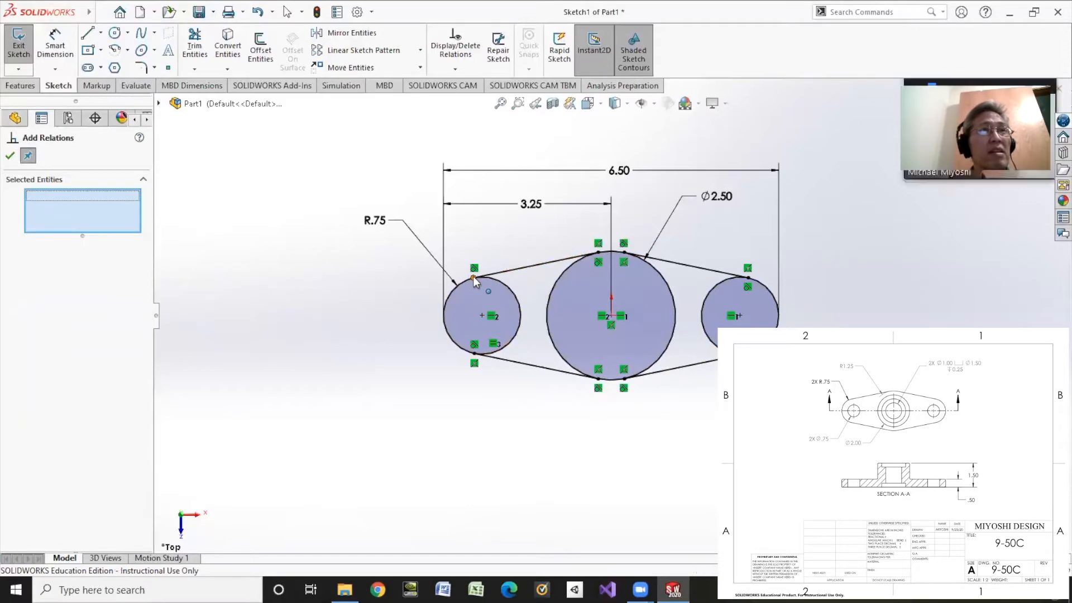
# - Make the upper-left line's outer endpoint Coincident with the left circle and finish adding relations
pyautogui.click(473, 278)
pyautogui.click(455, 287)
pyautogui.click(16, 389)
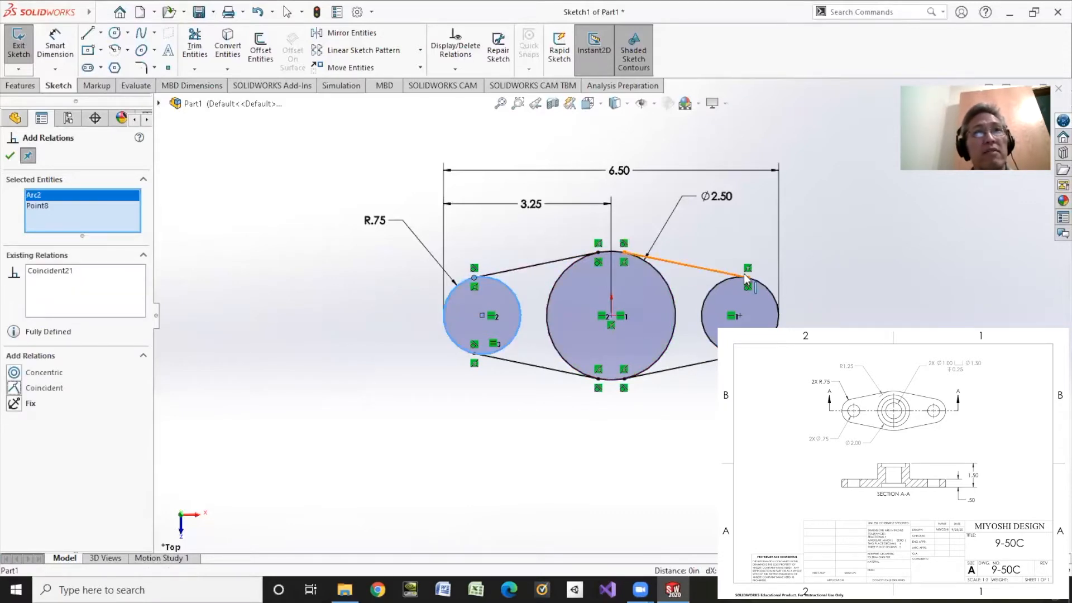
pyautogui.click(9, 156)
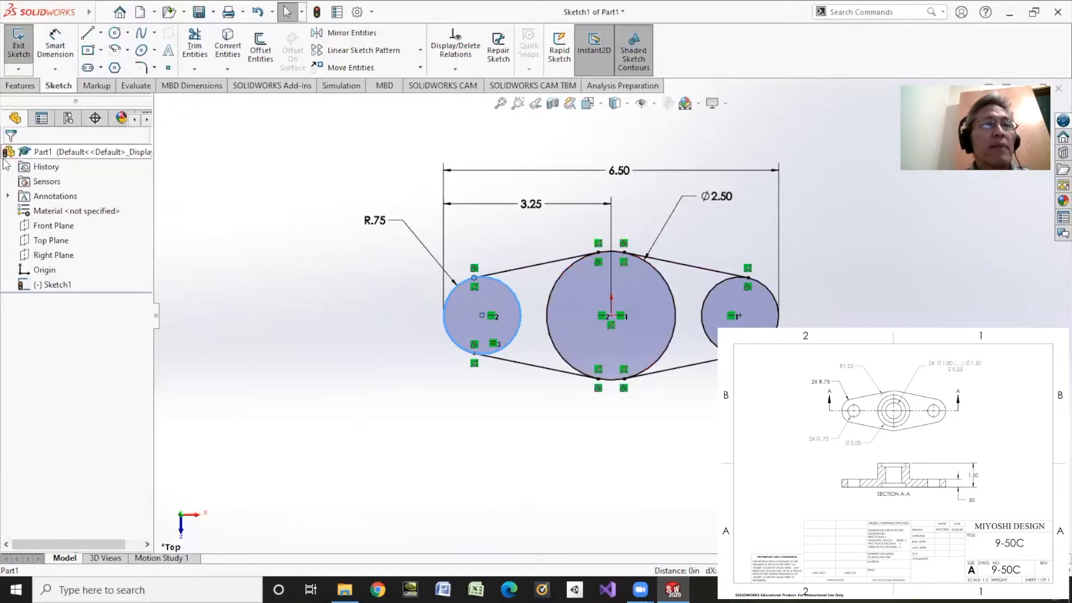
# - Trim away the inner arcs of the three circles with Power trim, keeping the outer flange outline
pyautogui.click(194, 45)
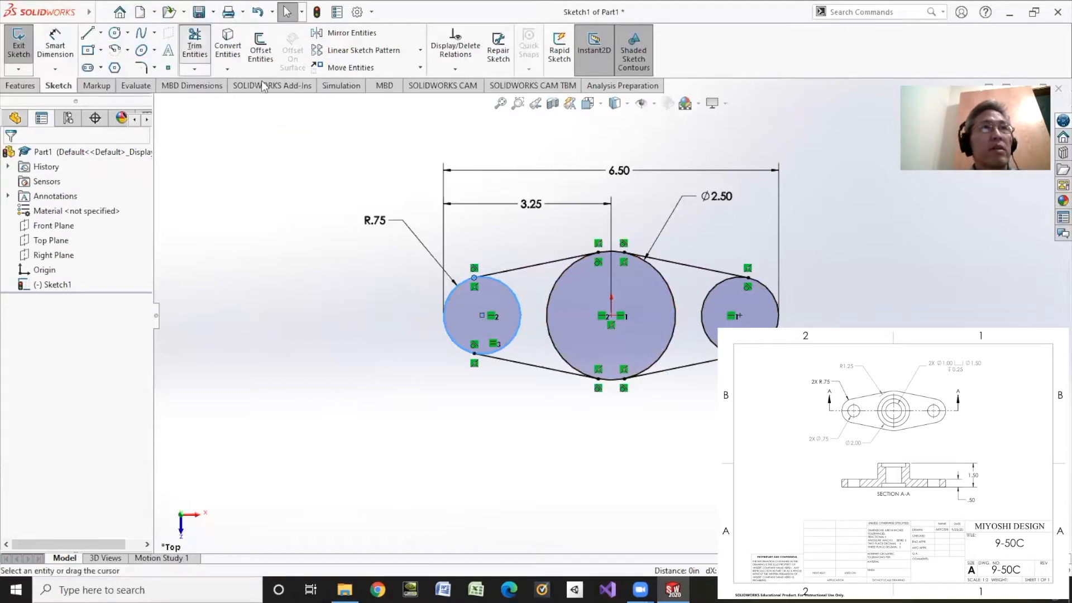
pyautogui.moveTo(498, 300)
pyautogui.mouseDown()
pyautogui.moveTo(652, 293)
pyautogui.moveTo(726, 305)
pyautogui.mouseUp()
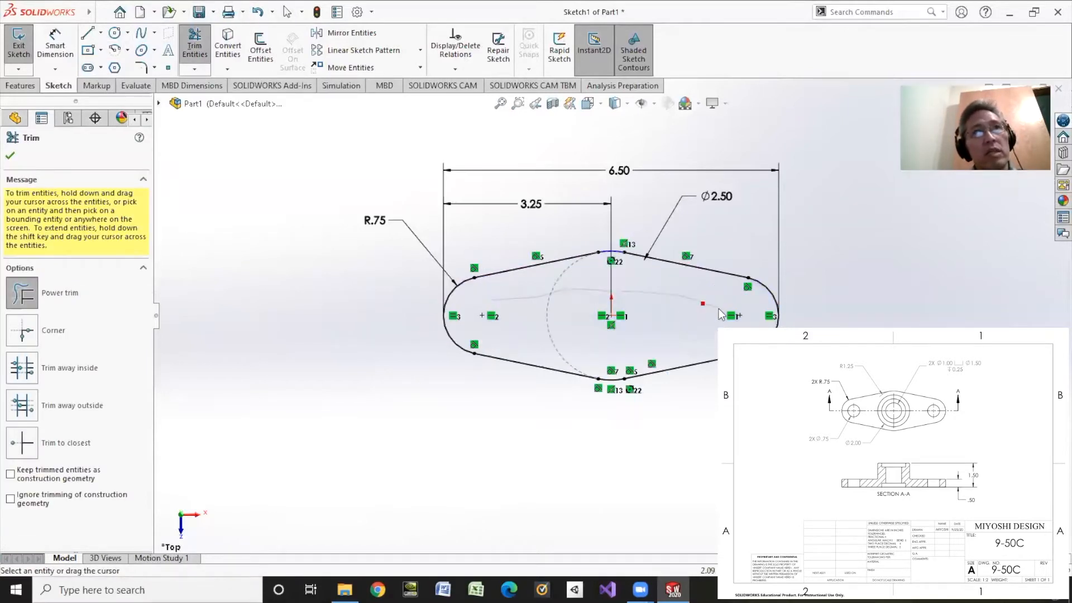
# - Sketch hole circles at the left arc's centre, the origin and the right arc's centre, the right one about 0.54 in in radius
pyautogui.click(115, 32)
pyautogui.click(482, 316)
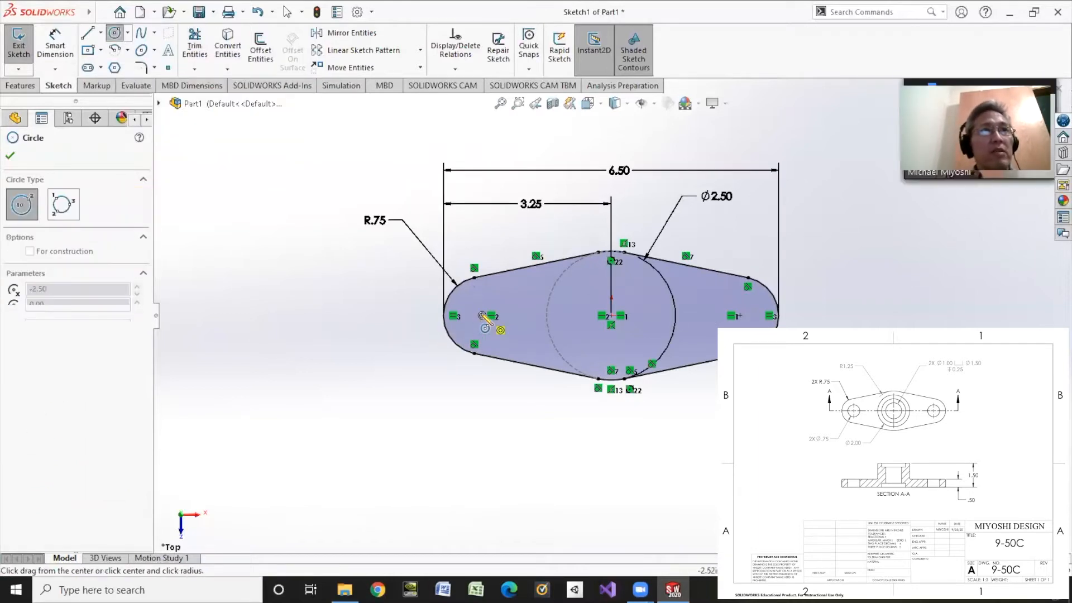
pyautogui.click(502, 316)
pyautogui.click(611, 316)
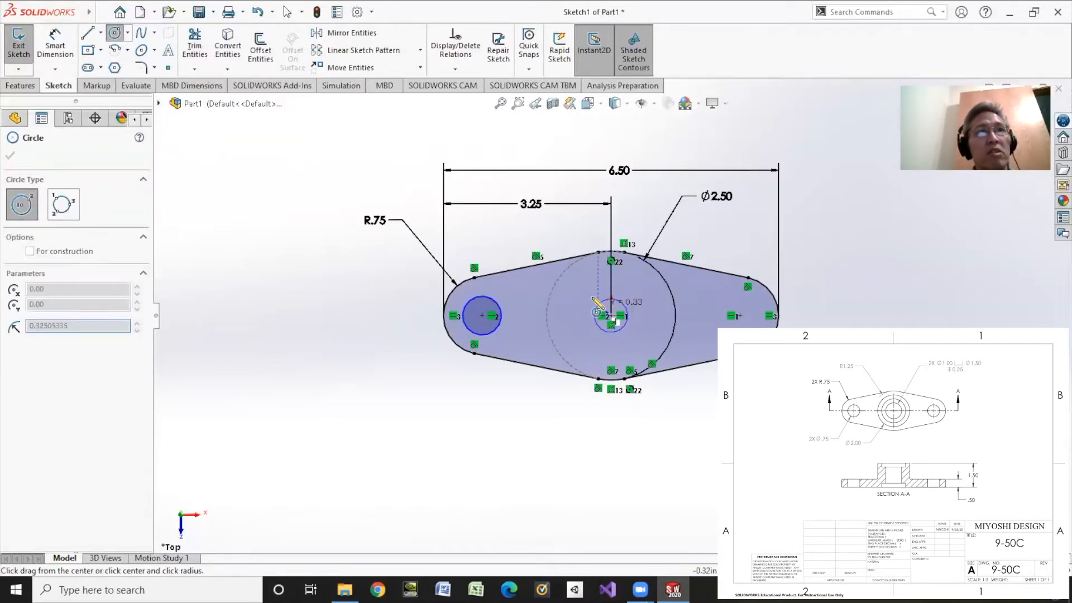
pyautogui.click(740, 316)
pyautogui.click(720, 298)
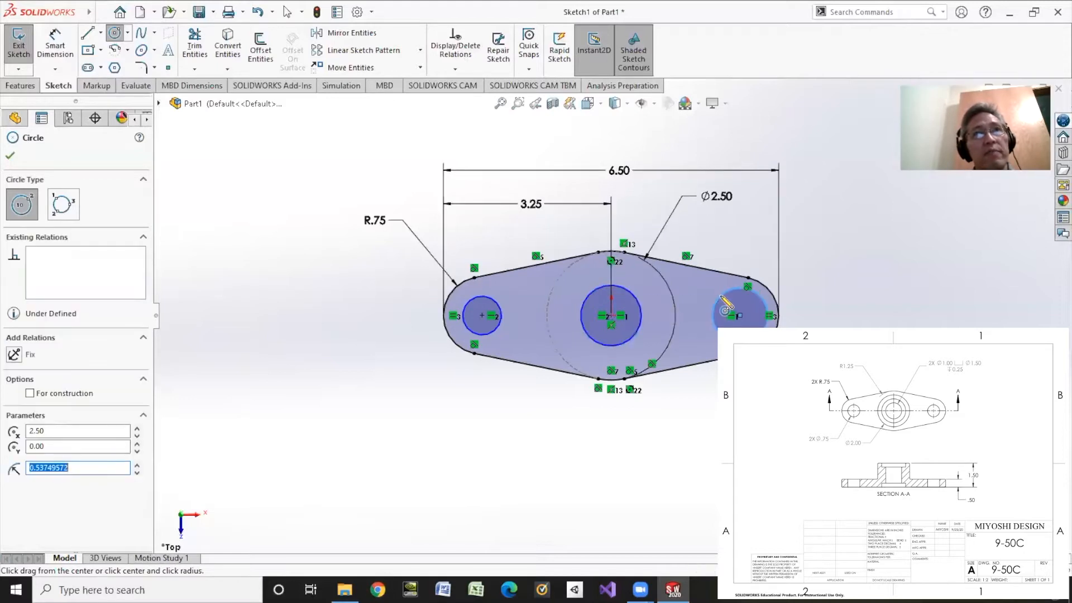
# - Add an Equal relation between the left and right outer hole circles
pyautogui.click(455, 69)
pyautogui.click(474, 328)
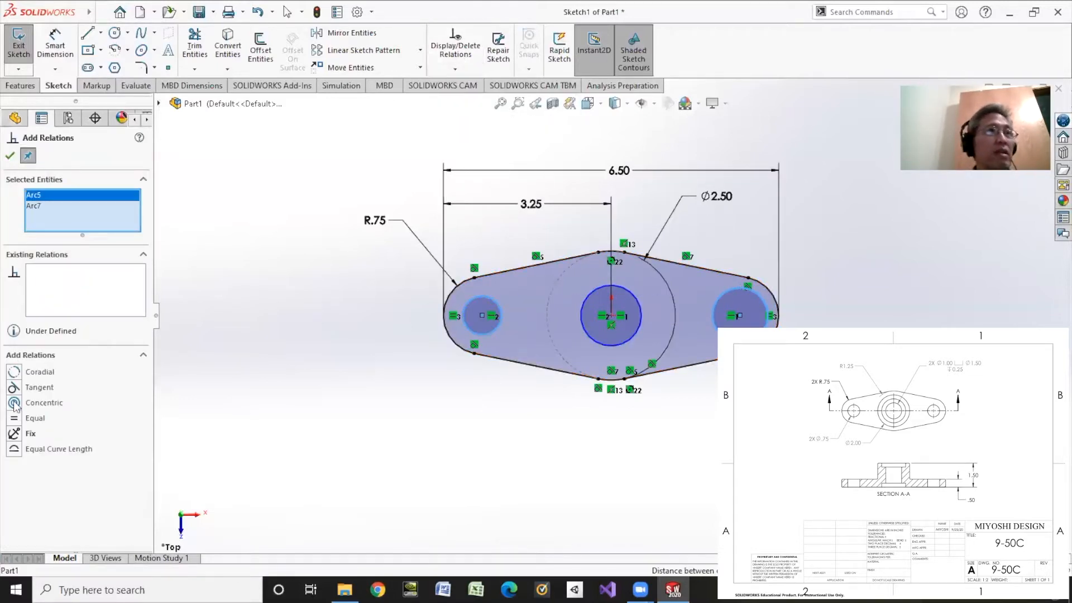
pyautogui.click(16, 418)
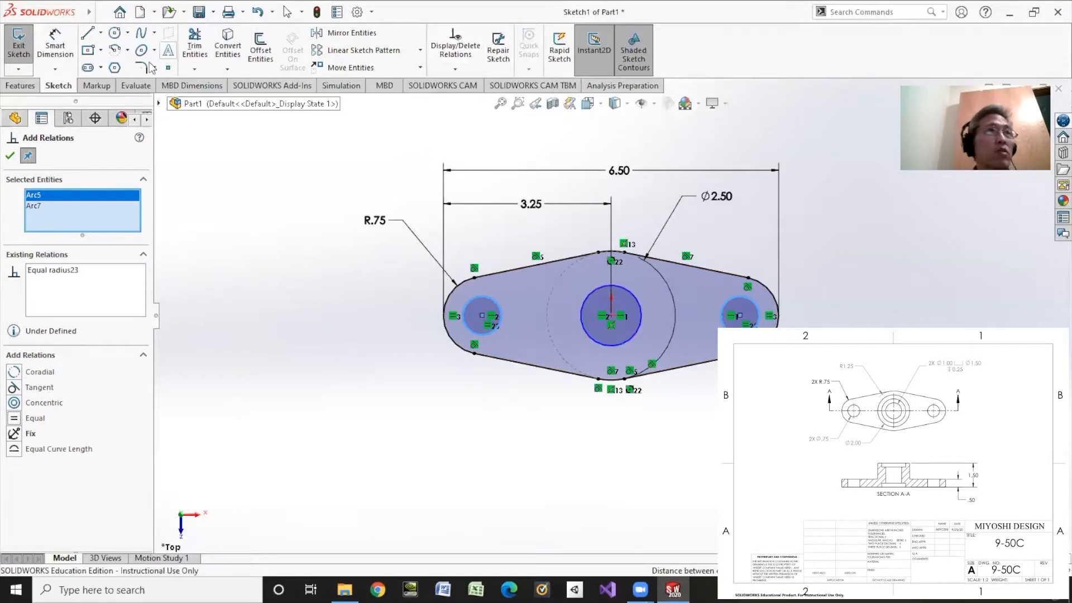
# - Dimension the left hole circle's diameter as 0.75 in, placing the dimension beside the R.75 one
pyautogui.click(56, 48)
pyautogui.click(492, 314)
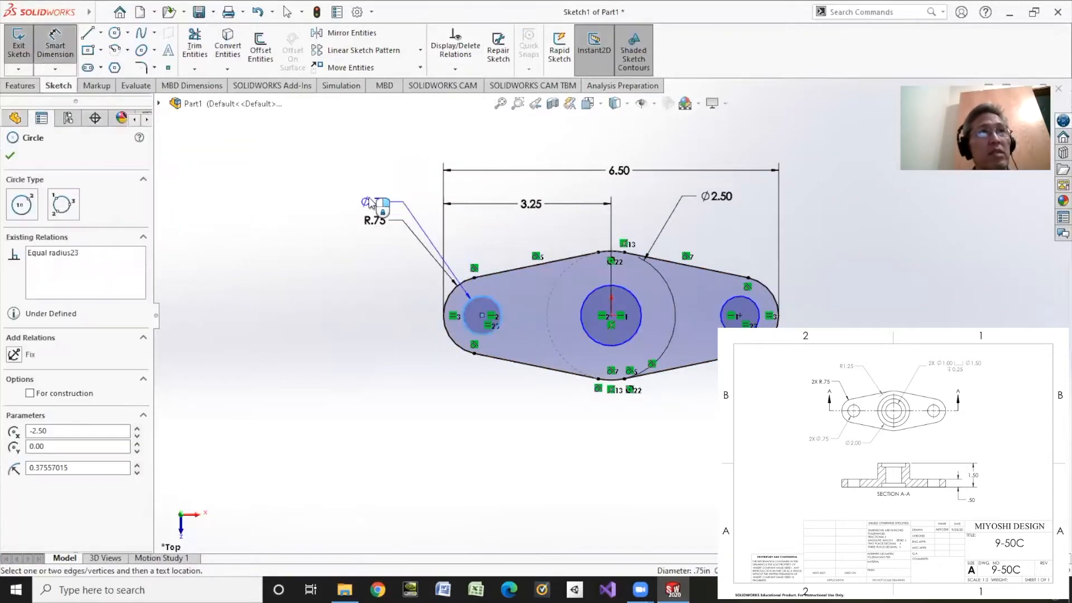
pyautogui.click(338, 253)
pyautogui.press('Return')
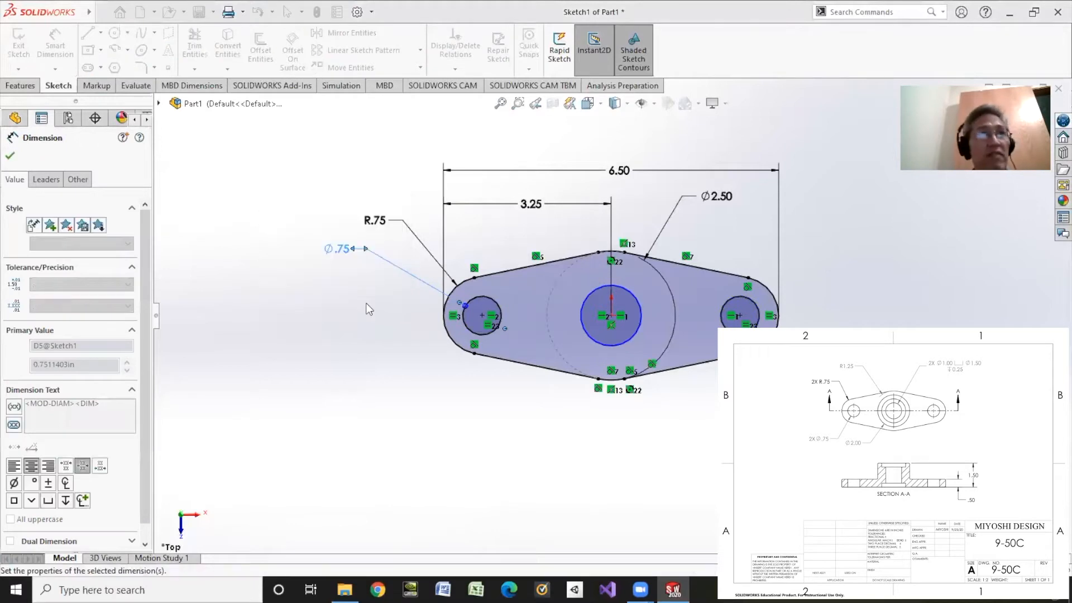
# - Dimension the centre hole circle and set its diameter to 1 in
pyautogui.click(603, 294)
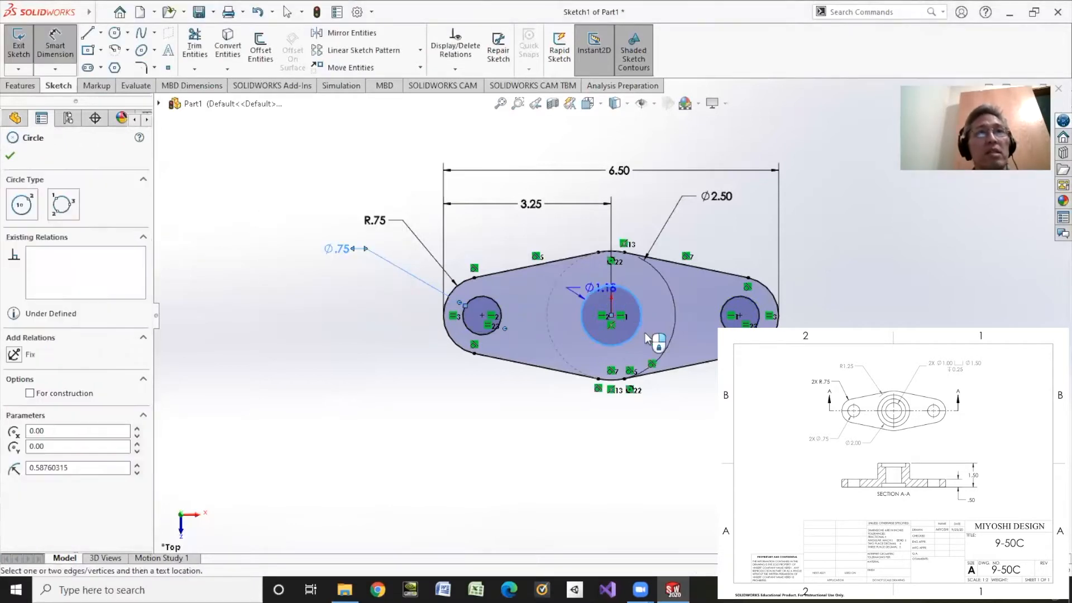
pyautogui.click(703, 415)
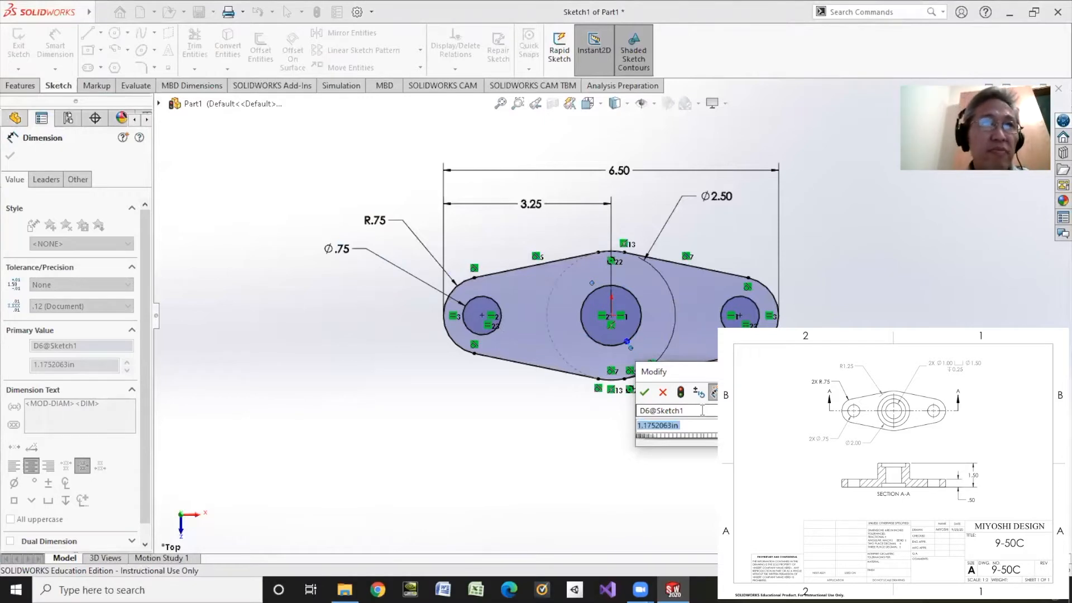
pyautogui.write('1')
pyautogui.press('Return')
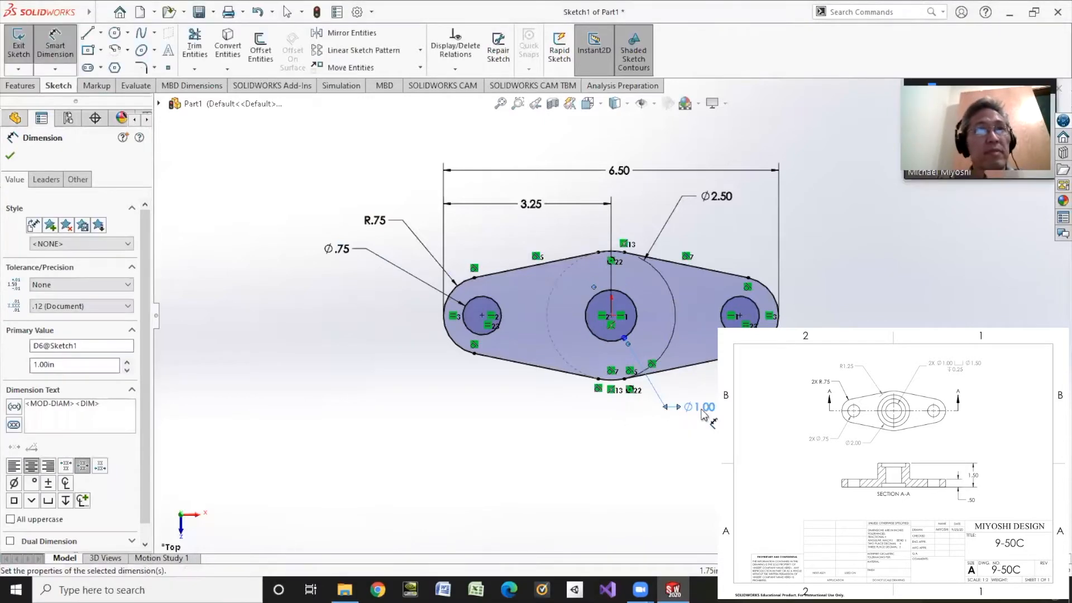
# - Sketch two larger concentric circles centred on the origin, about 0.90 in and 1.09 in in radius
pyautogui.click(115, 33)
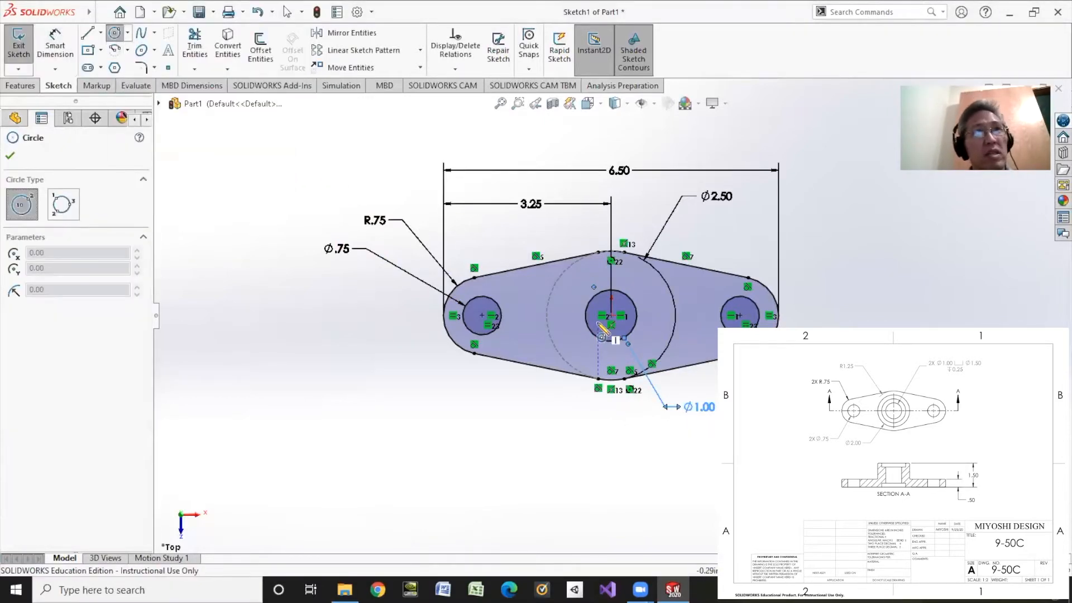
pyautogui.click(611, 316)
pyautogui.click(565, 311)
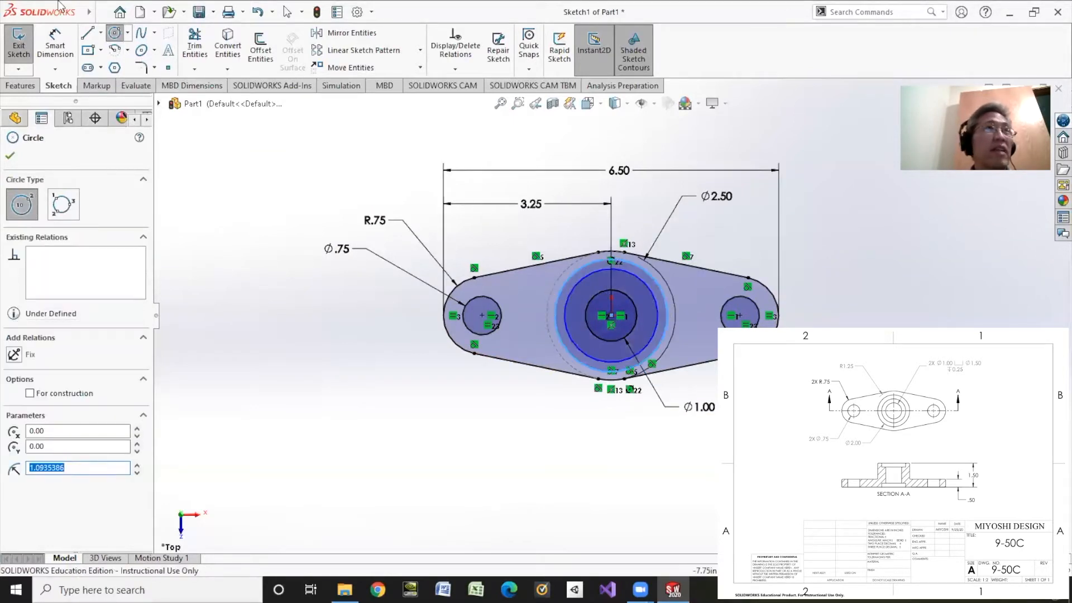
# - Dimension the smaller of the two new concentric circles and set its diameter to 1.5 in
pyautogui.click(55, 46)
pyautogui.click(651, 355)
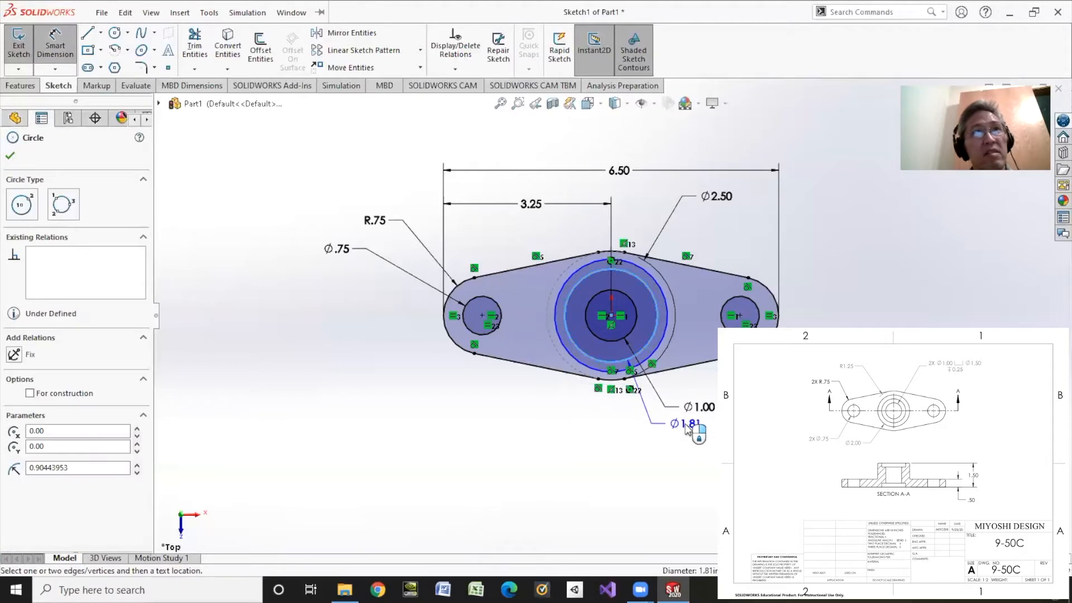
pyautogui.click(665, 345)
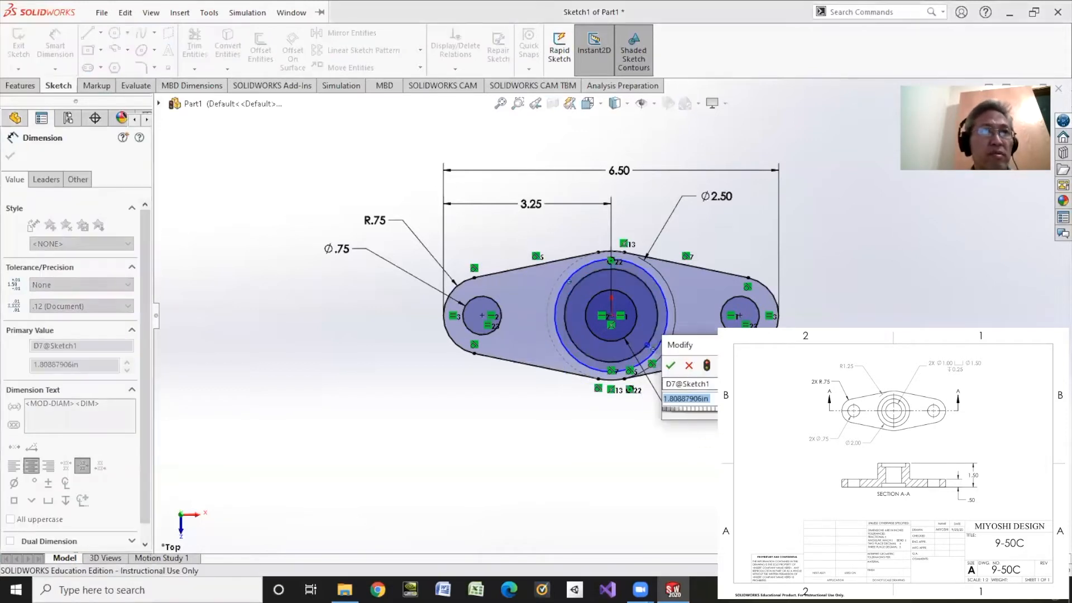
pyautogui.write('1.5')
pyautogui.press('Return')
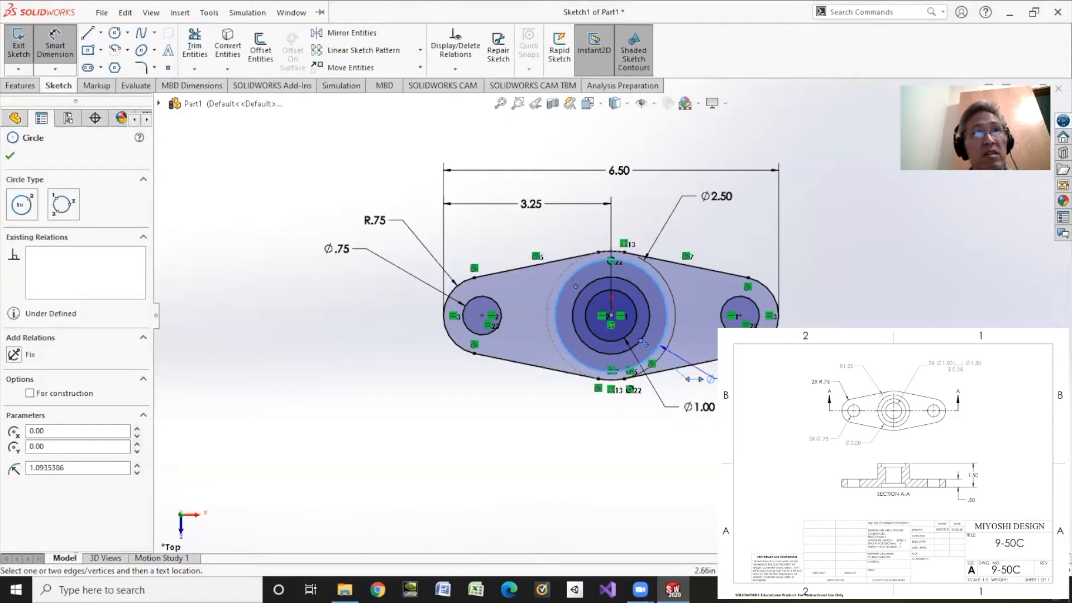
# - Dimension the larger new concentric circle with a final diameter of 2 in and finish dimensioning
pyautogui.click(697, 447)
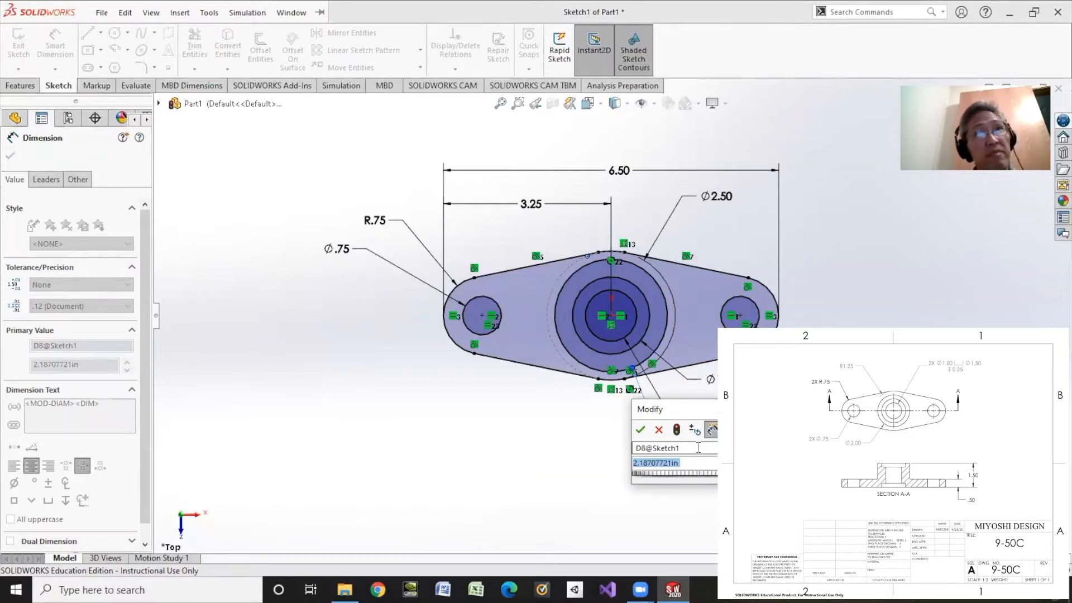
pyautogui.write('1.75')
pyautogui.press('Return')
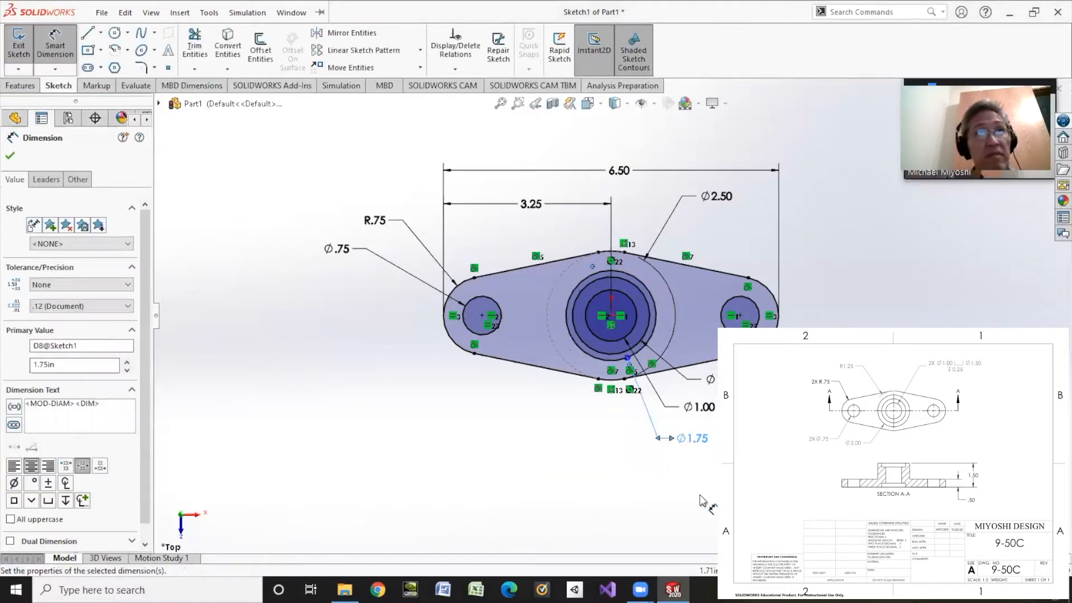
pyautogui.doubleClick(692, 439)
pyautogui.write('2')
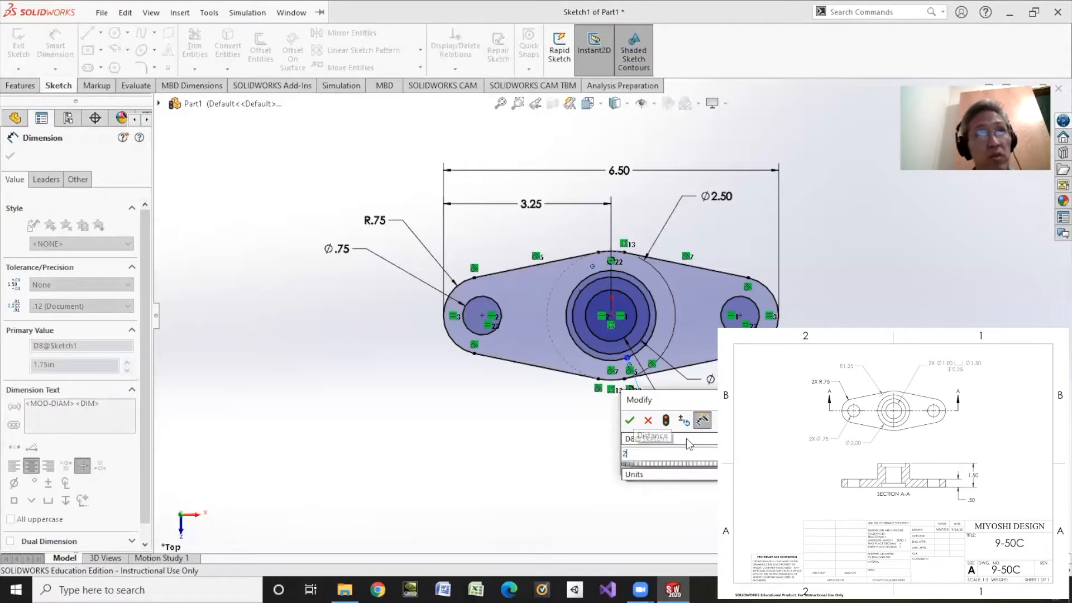
pyautogui.press('Return')
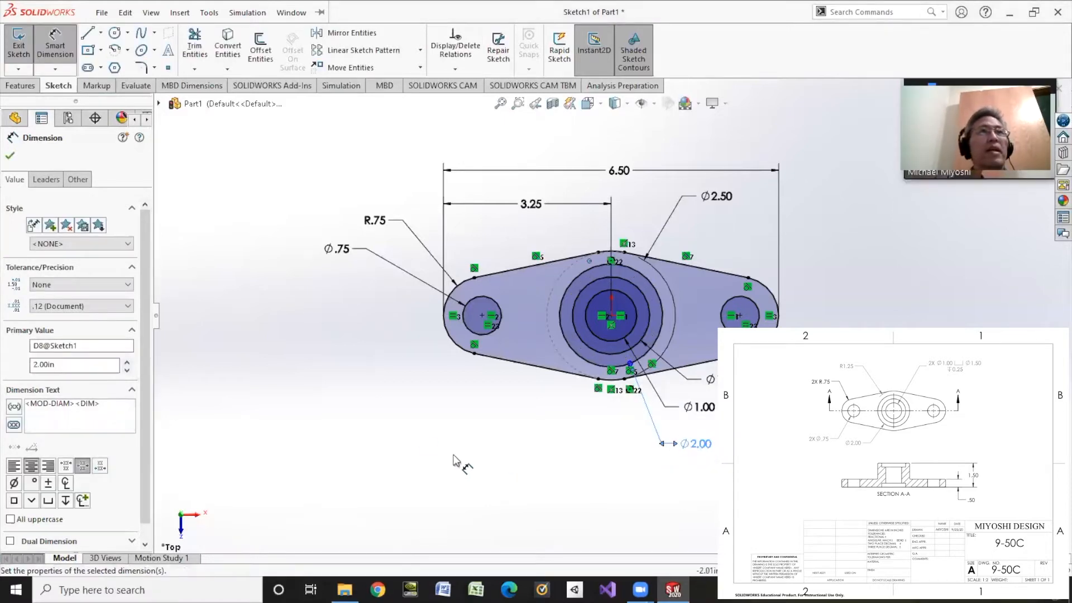
pyautogui.click(11, 155)
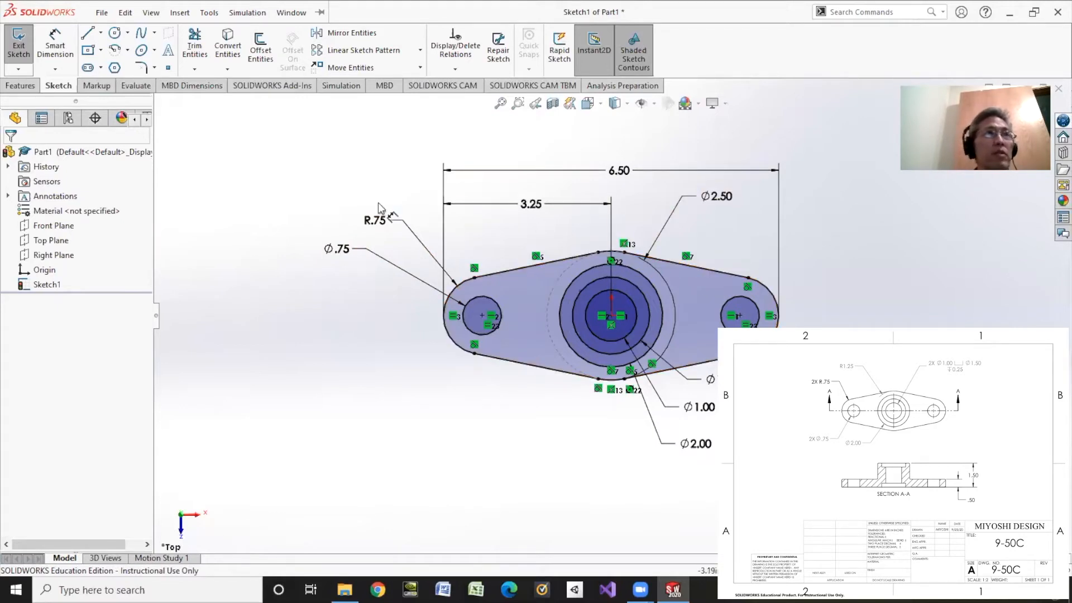
# - Extrude the flange region outside the 2 in circle, leaving the outer holes open, to a Blind depth of 0.5 in
pyautogui.click(21, 86)
pyautogui.click(24, 48)
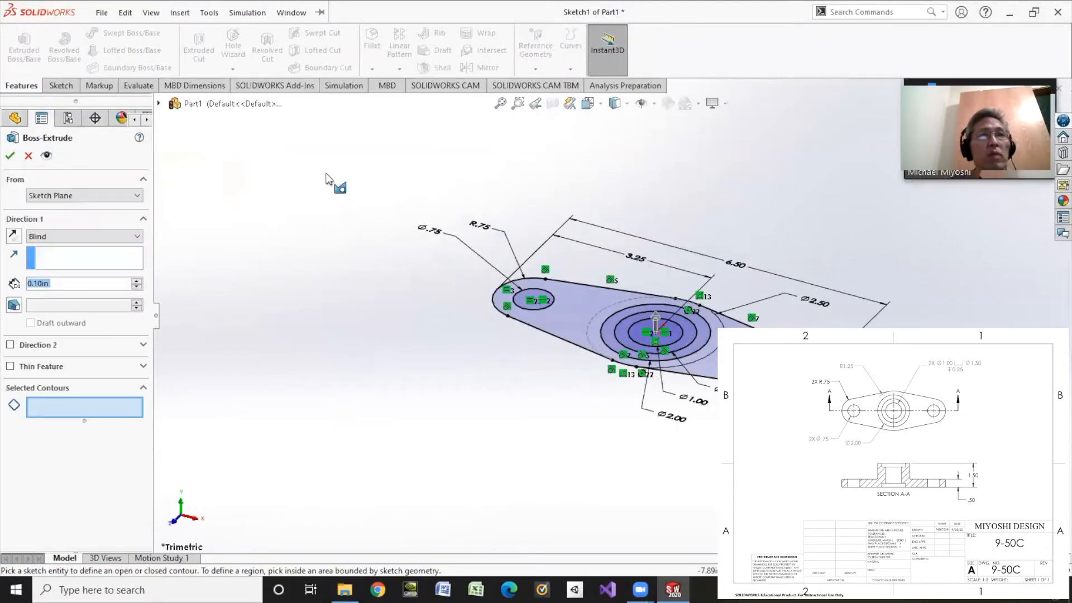
pyautogui.click(579, 320)
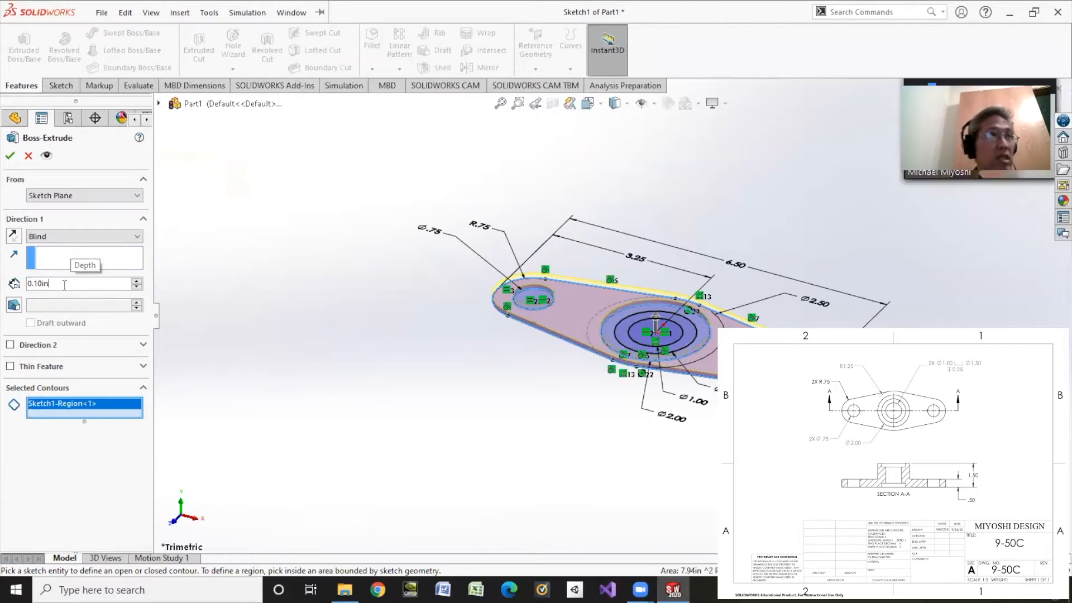
pyautogui.moveTo(53, 284); pyautogui.dragTo(15, 282)
pyautogui.write('.5')
pyautogui.press('Return')
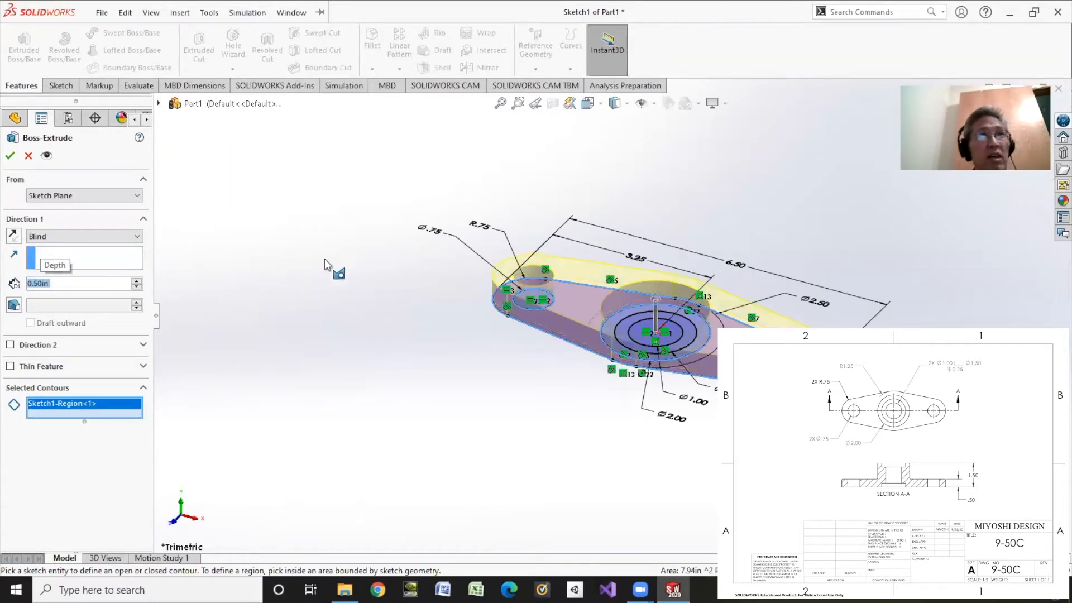
pyautogui.click(9, 157)
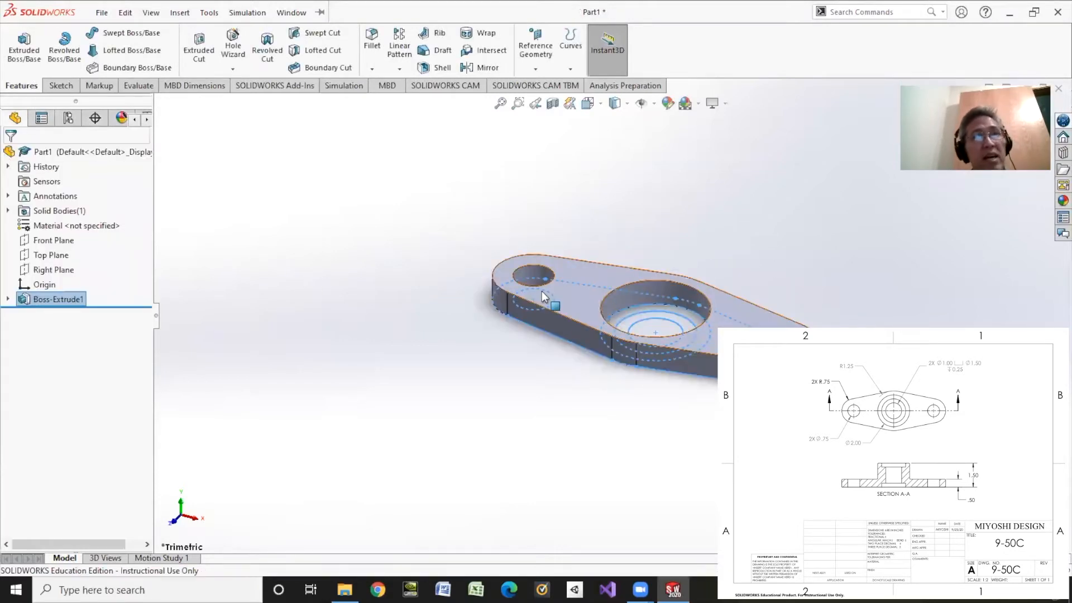
# - Reuse the base sketch to extrude the two ring regions between the 1 in and 2 in circles to 1.5 in as a merged boss
pyautogui.click(8, 300)
pyautogui.click(62, 313)
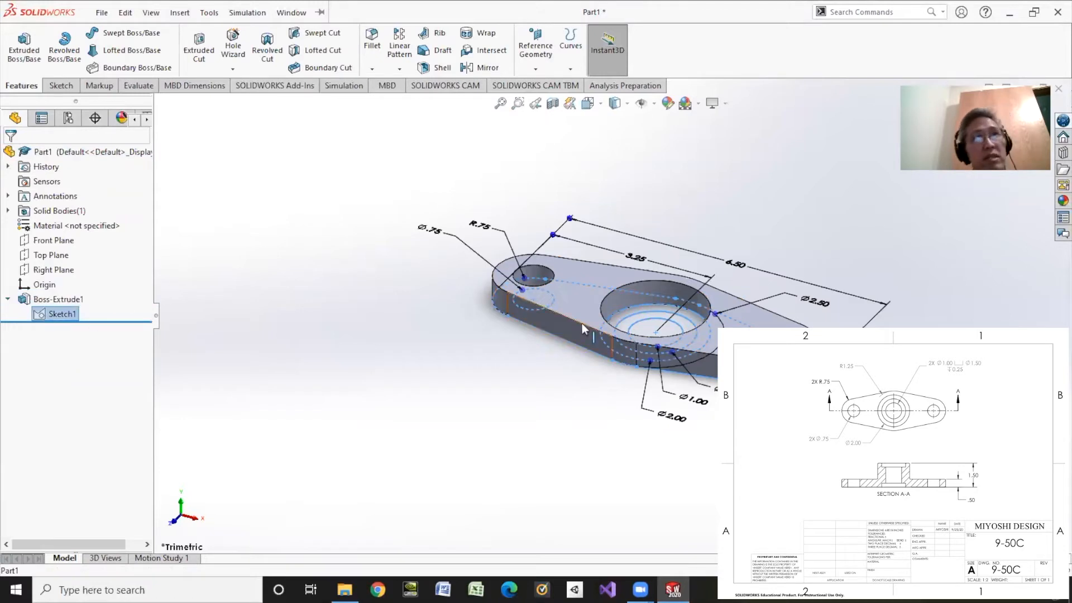
pyautogui.click(614, 324)
pyautogui.click(628, 328)
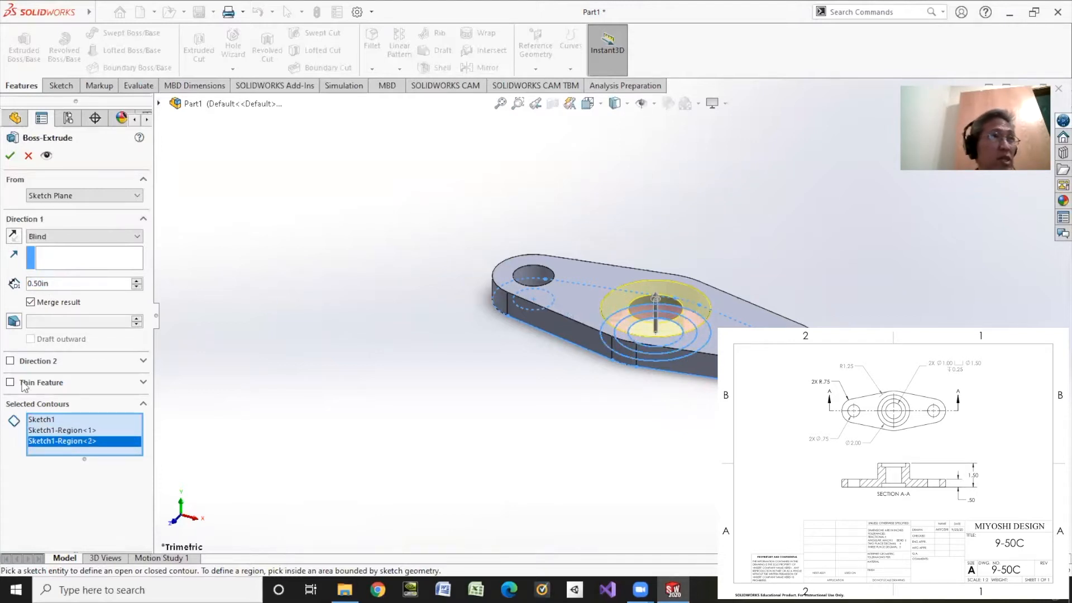
pyautogui.doubleClick(51, 284)
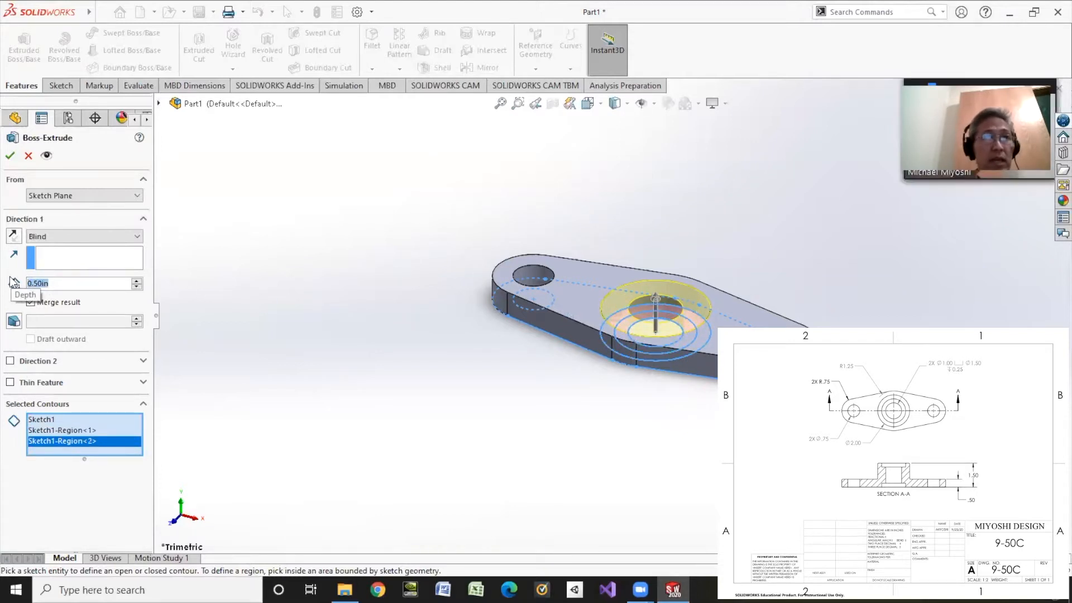
pyautogui.write('1.5')
pyautogui.press('Return')
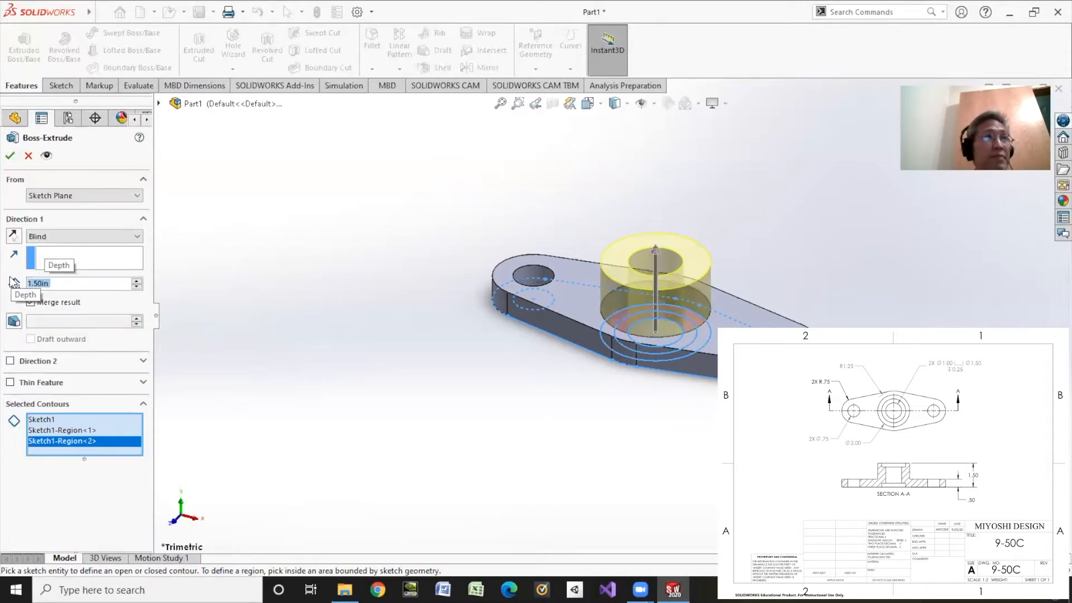
pyautogui.click(9, 156)
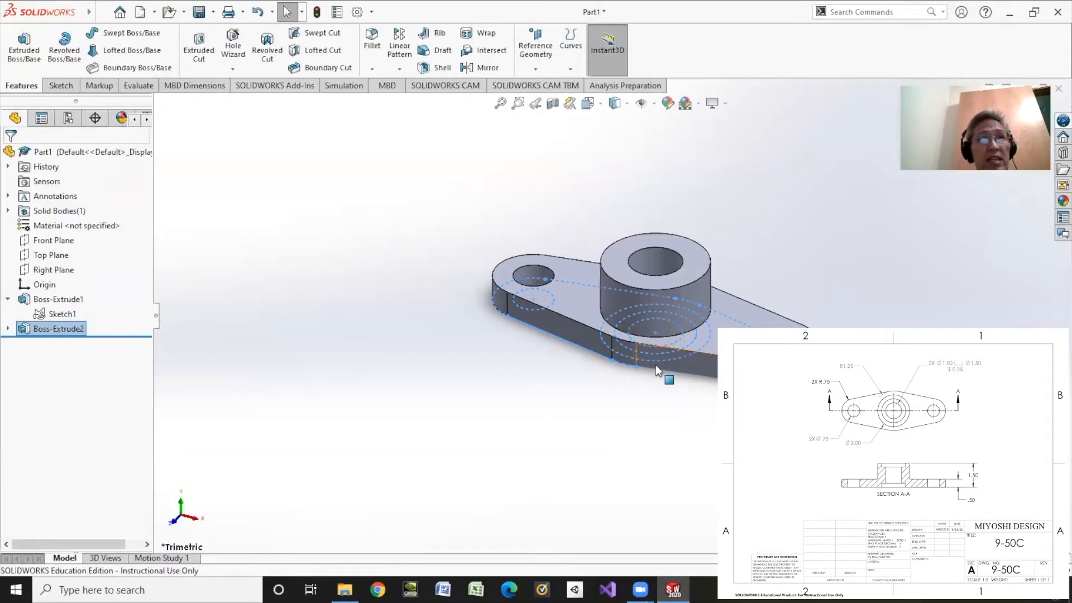
# - Switch to the Top view and start a new sketch on the boss's upper ring face
pyautogui.moveTo(655, 364); pyautogui.dragTo(560, 424, button='middle')
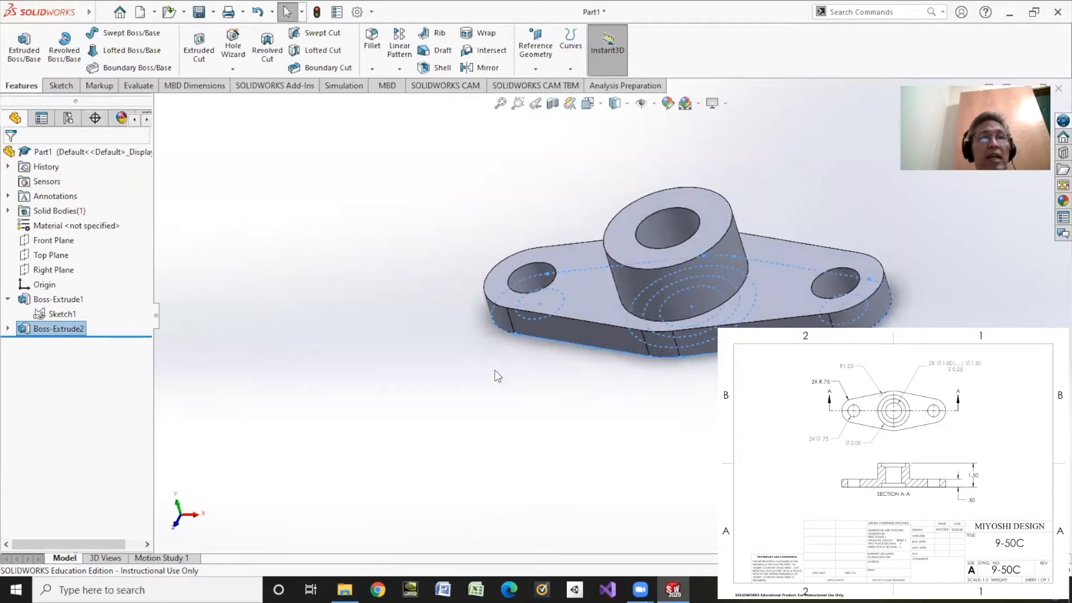
pyautogui.click(587, 103)
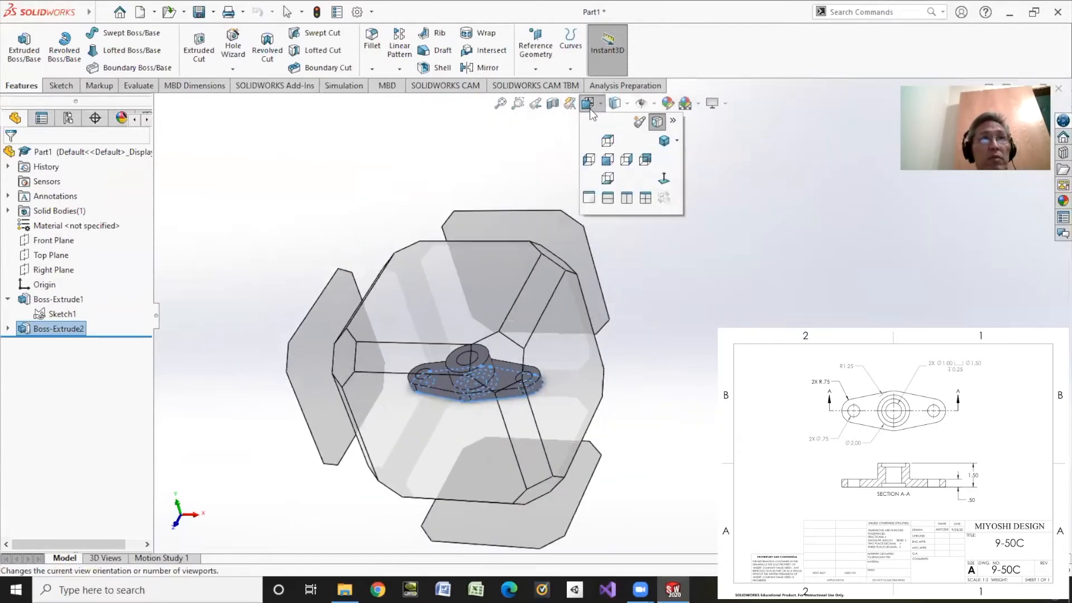
pyautogui.click(462, 290)
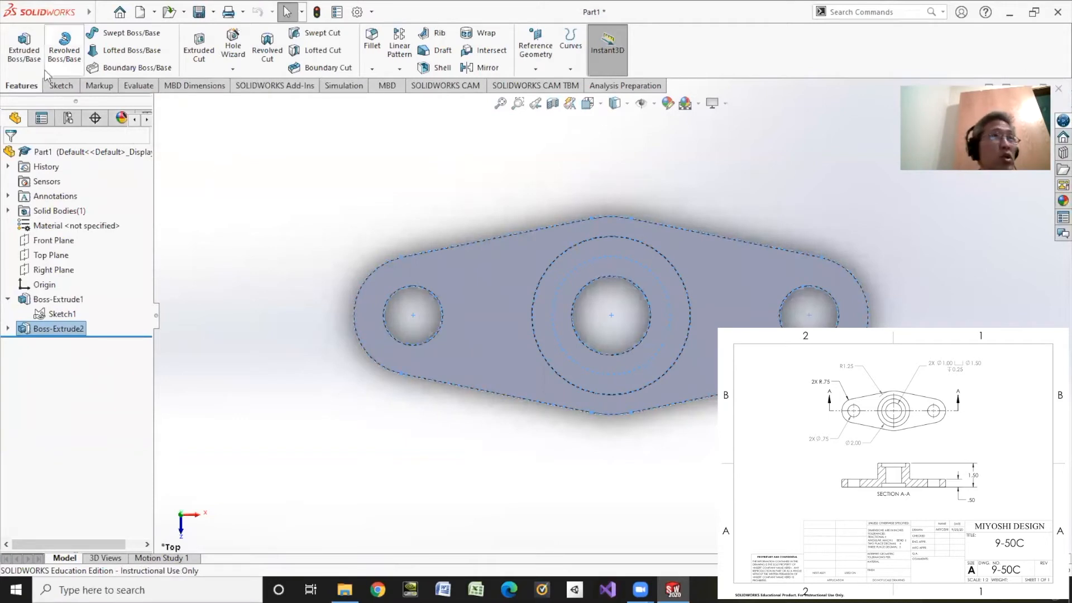
pyautogui.click(59, 85)
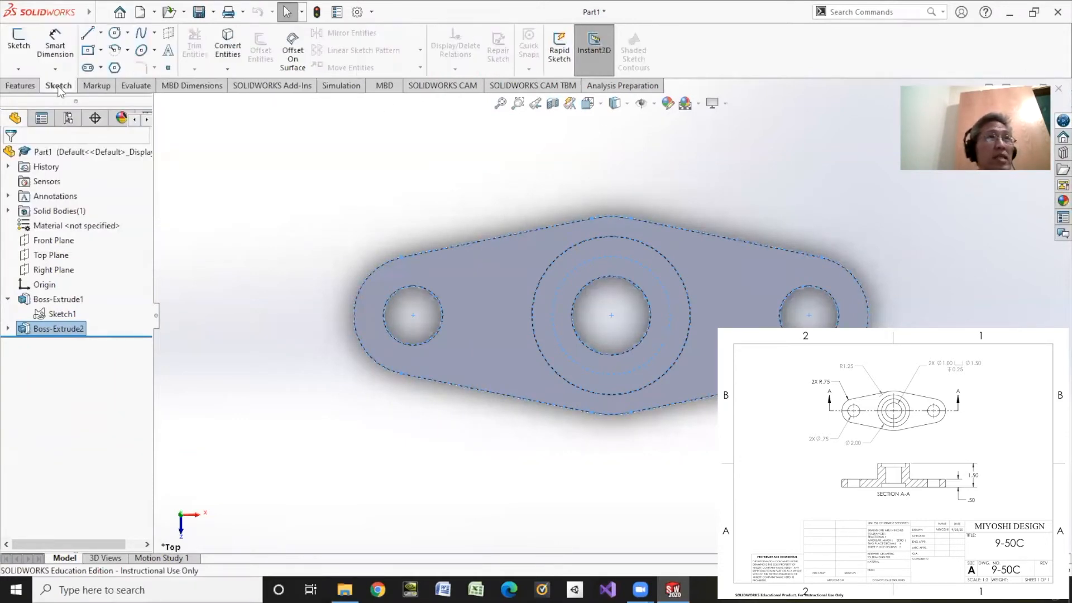
pyautogui.click(18, 42)
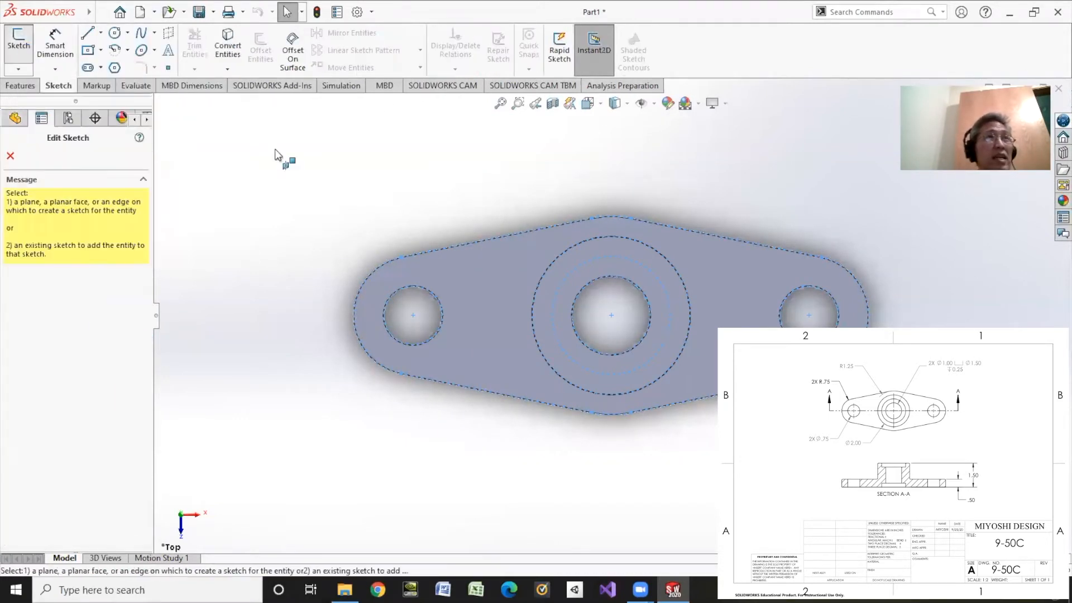
pyautogui.click(618, 247)
# - Sketch a circle about 0.67 in in radius on the boss face, centred on the origin
pyautogui.click(115, 33)
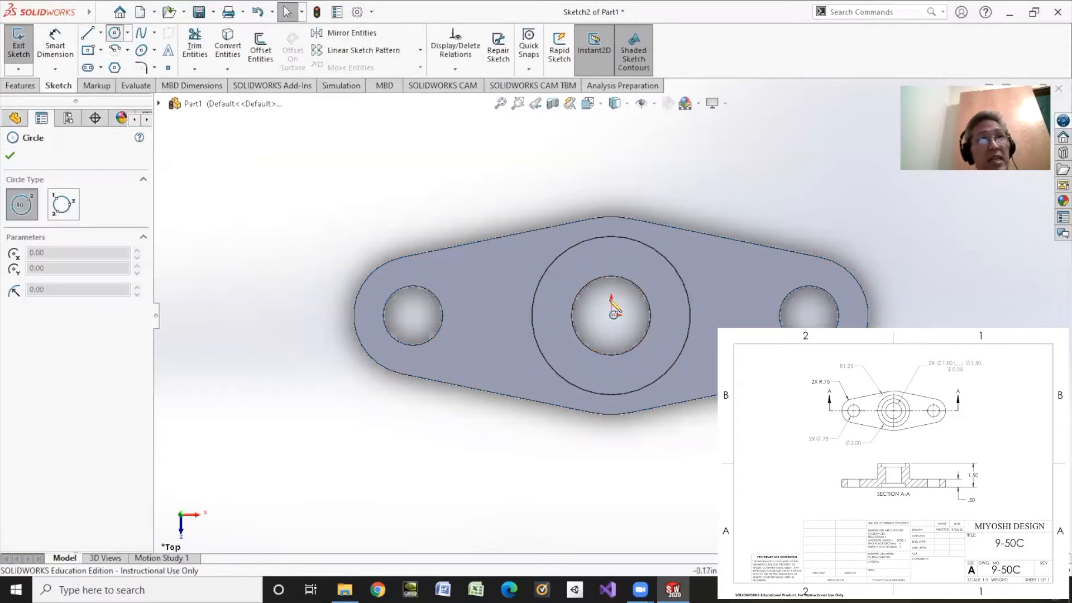
pyautogui.click(612, 314)
pyautogui.click(601, 268)
pyautogui.rightClick(604, 170)
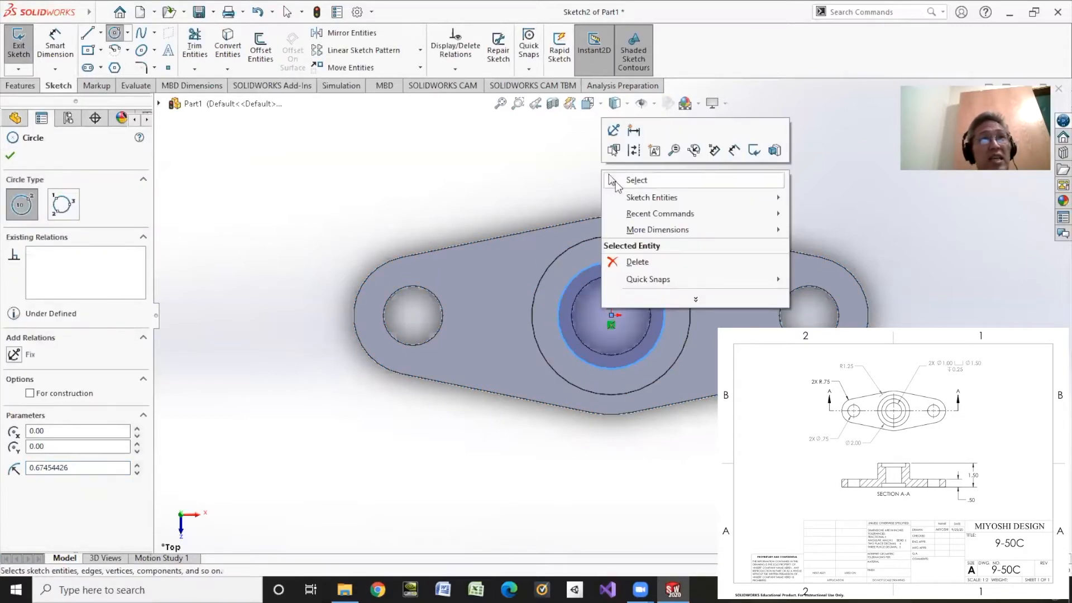
pyautogui.click(615, 181)
# - Set the display style to Hidden Lines Visible
pyautogui.click(588, 103)
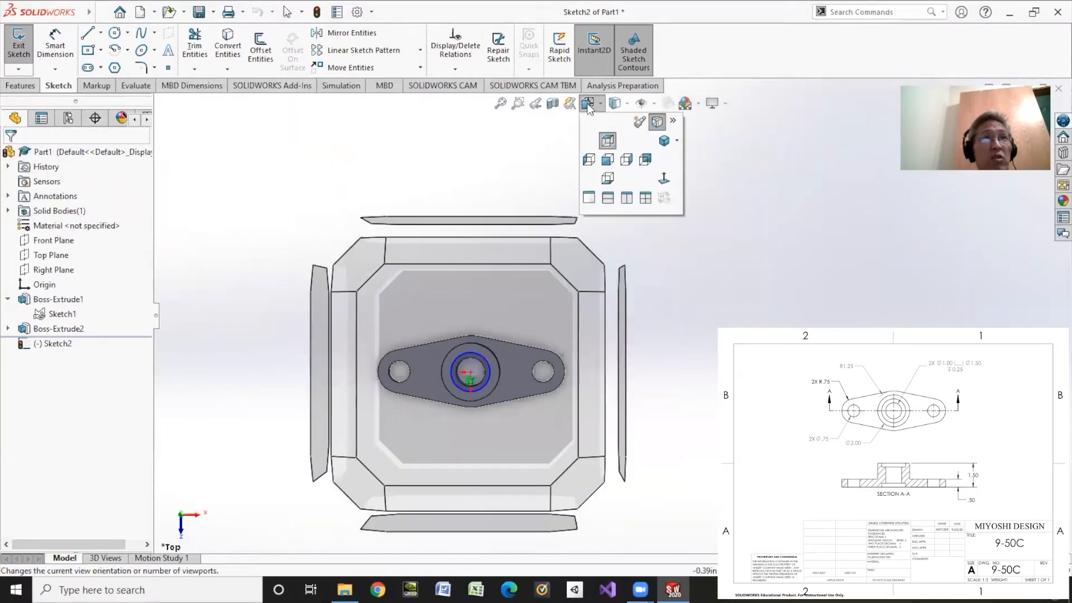
pyautogui.click(615, 103)
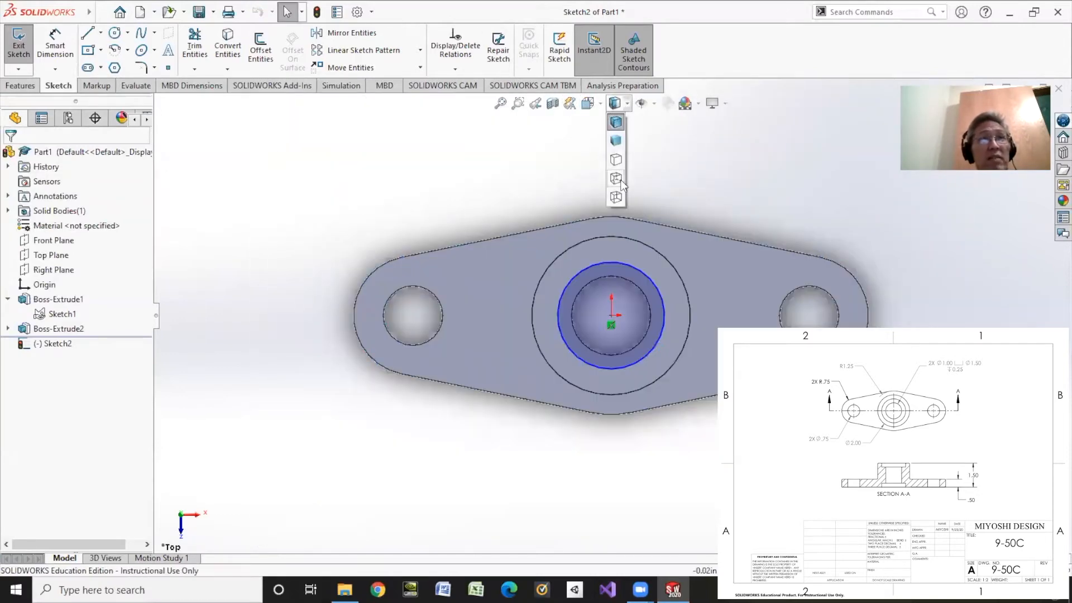
pyautogui.click(620, 181)
pyautogui.click(617, 106)
pyautogui.click(619, 196)
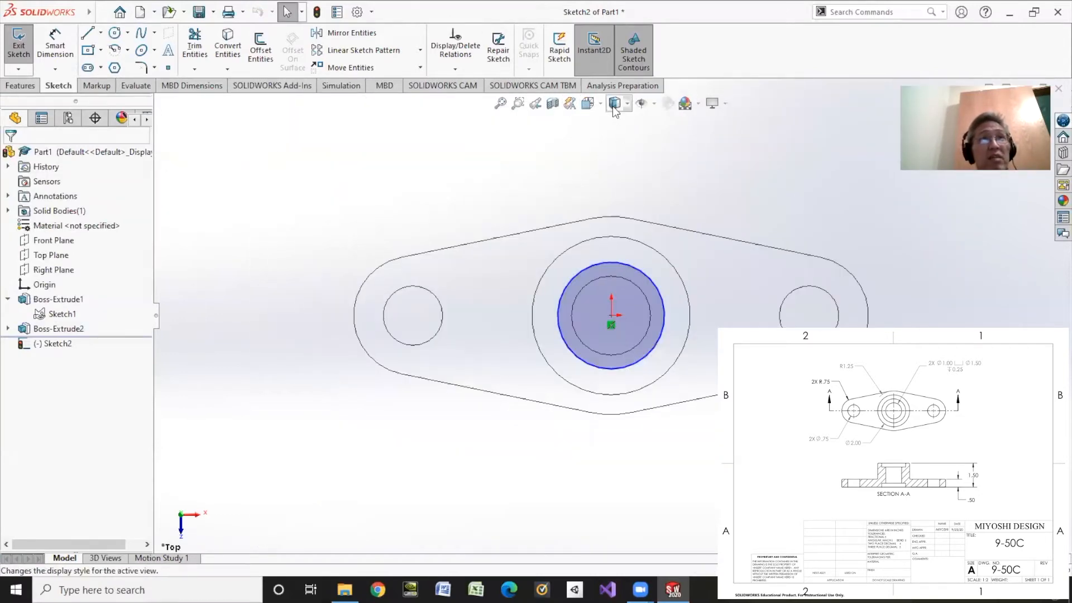
pyautogui.click(615, 105)
pyautogui.click(618, 180)
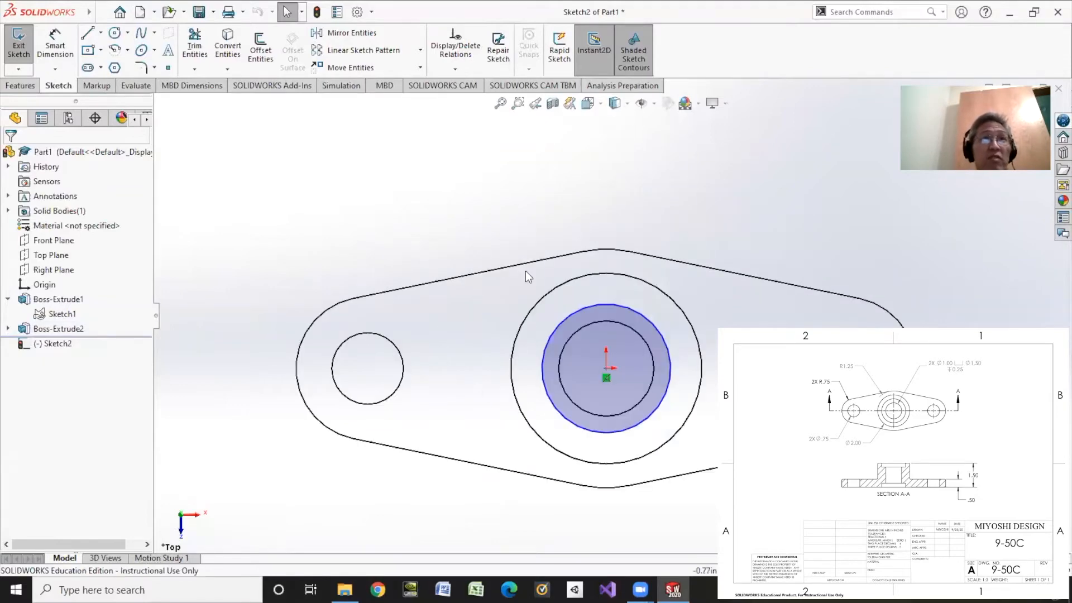
pyautogui.scroll(-3, 484, 230)
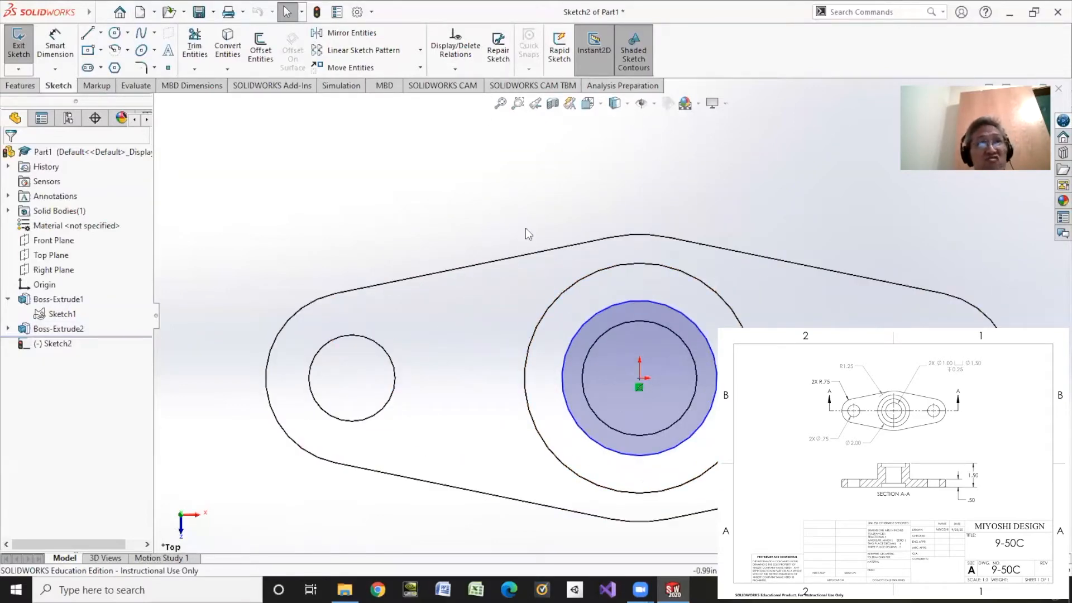
# - Turn the model to a corner view showing the boss face and exit the circle sketch
pyautogui.click(587, 105)
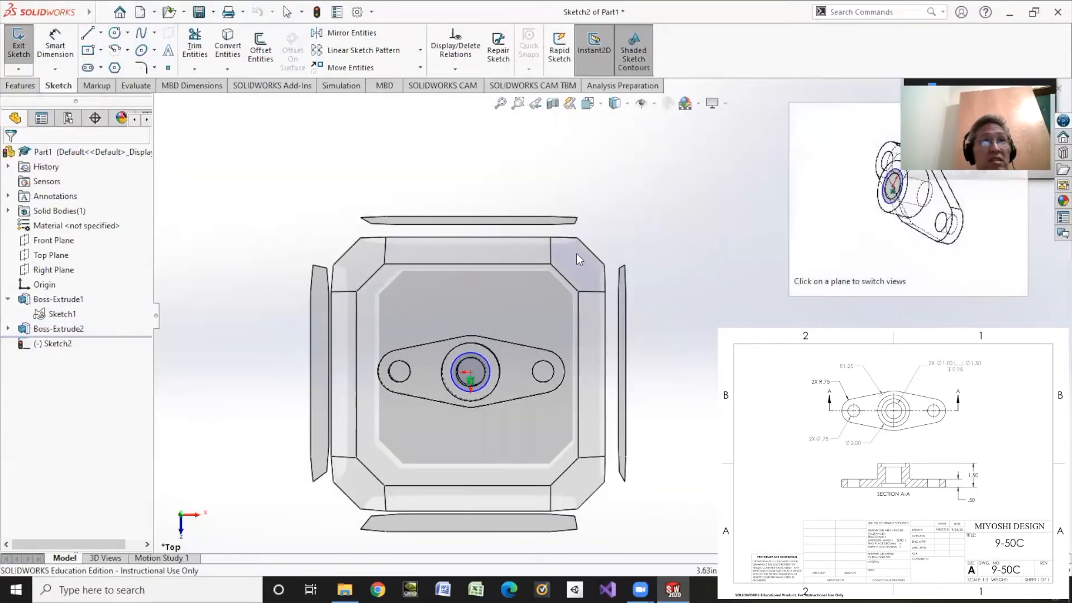
pyautogui.click(576, 253)
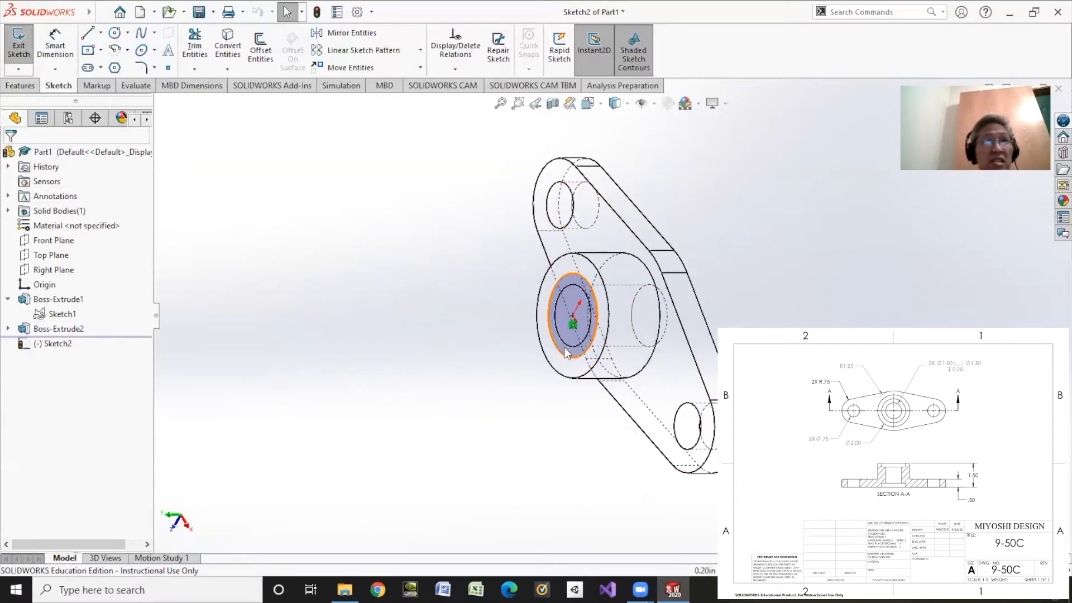
pyautogui.click(18, 51)
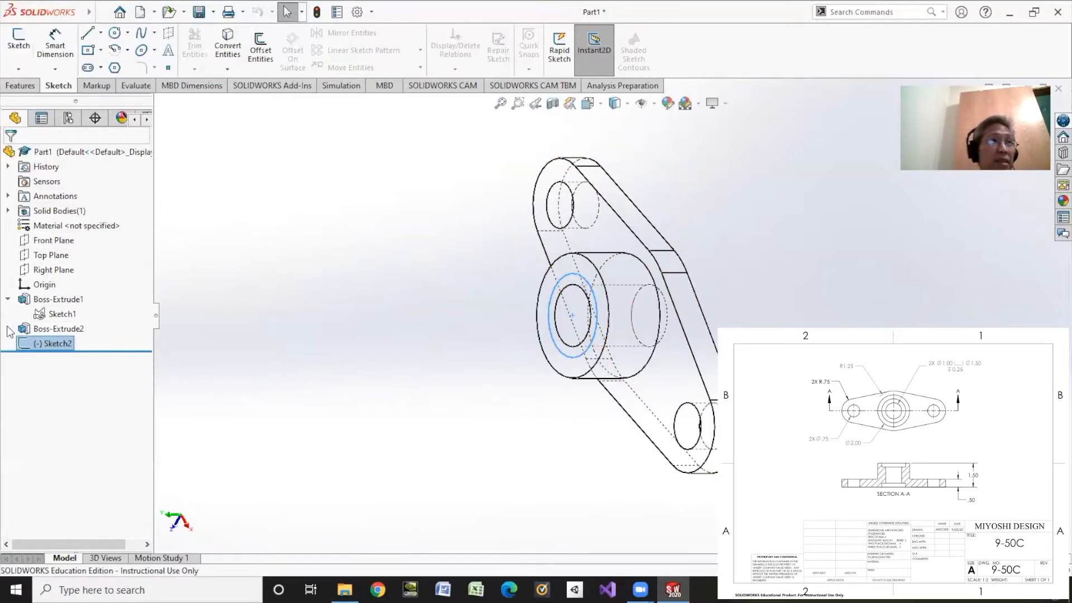
# - Select the base sketch under the boss extrusion and show the flange's underside in an angled Shaded With Edges view
pyautogui.click(8, 329)
pyautogui.click(56, 344)
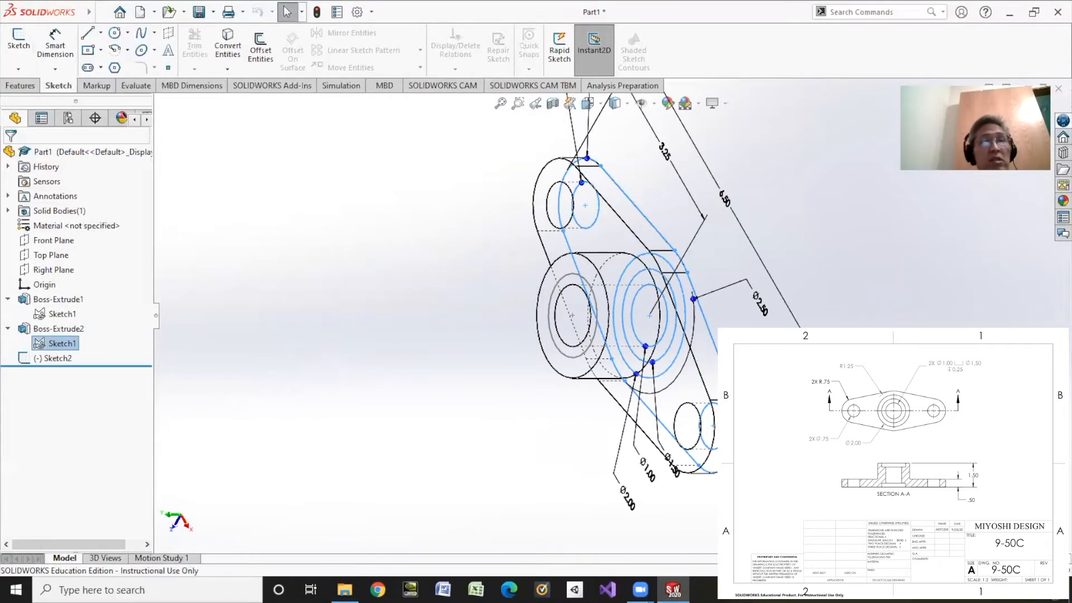
pyautogui.scroll(-2, 853, 335)
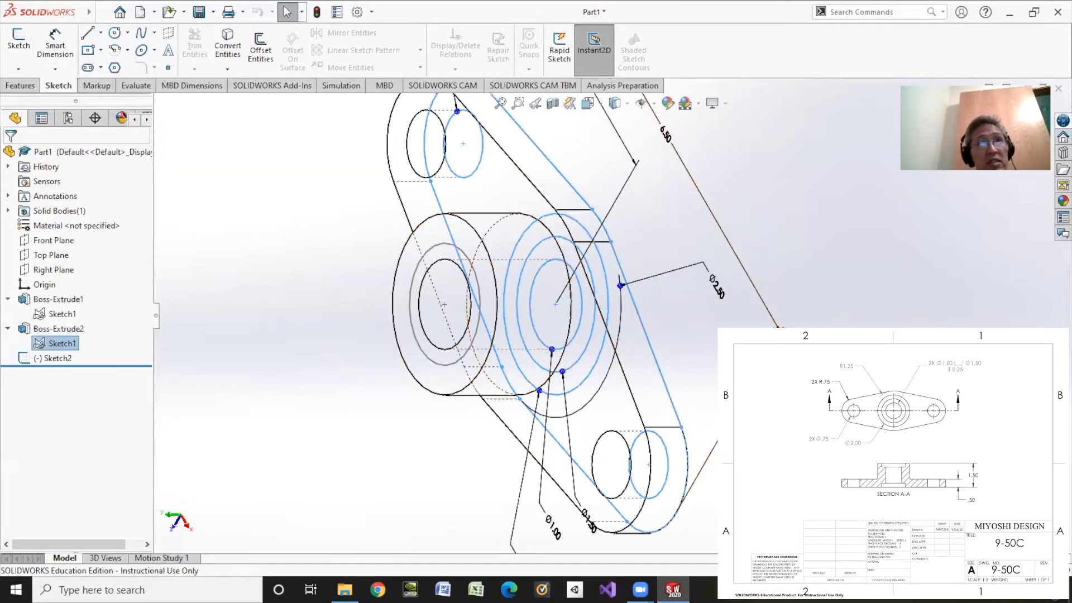
pyautogui.click(615, 103)
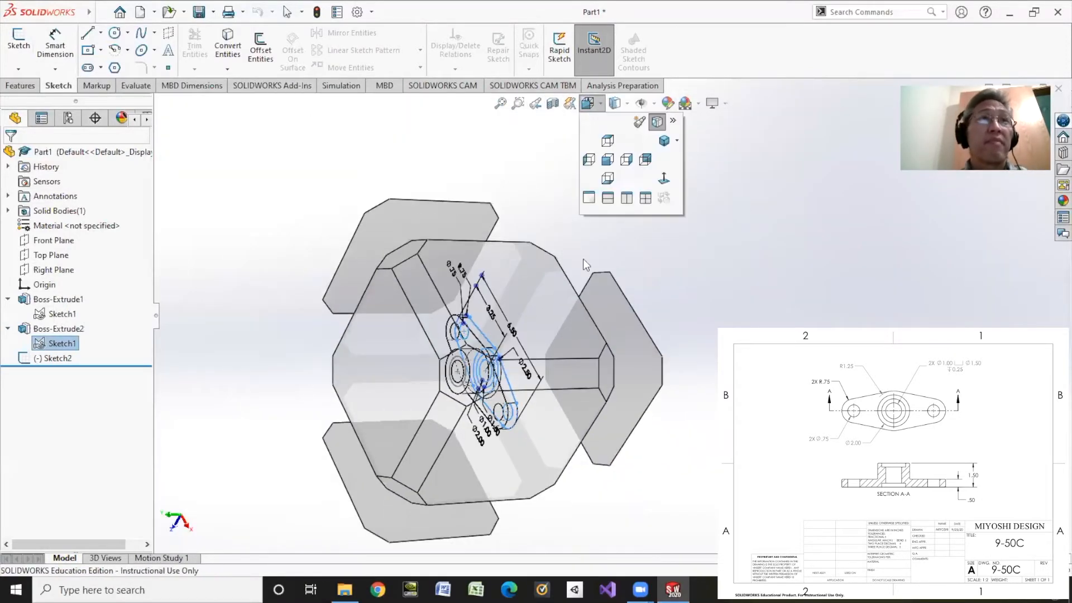
pyautogui.click(605, 373)
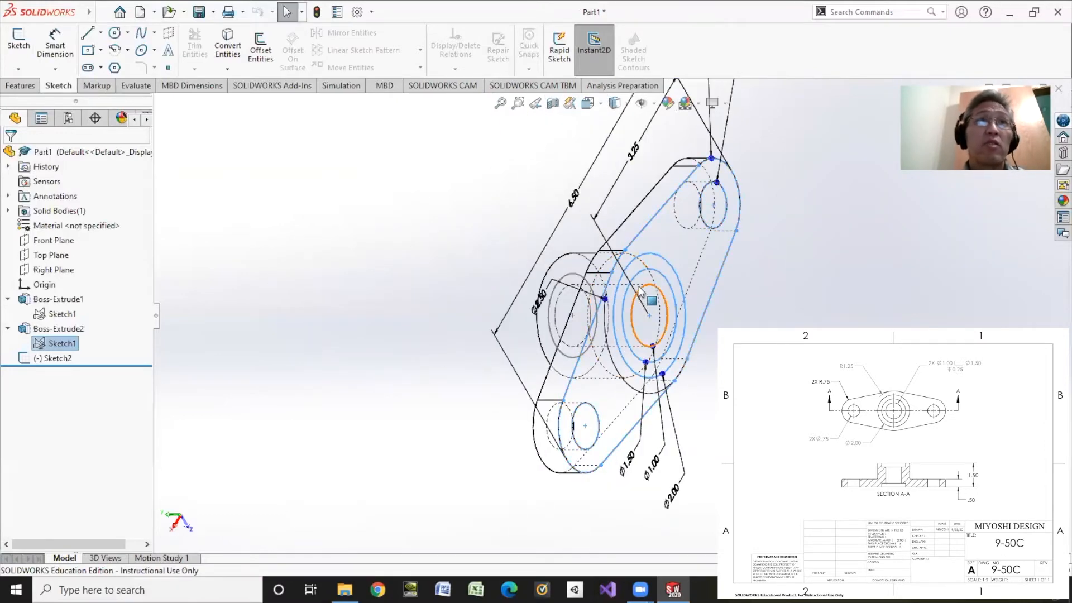
pyautogui.click(624, 106)
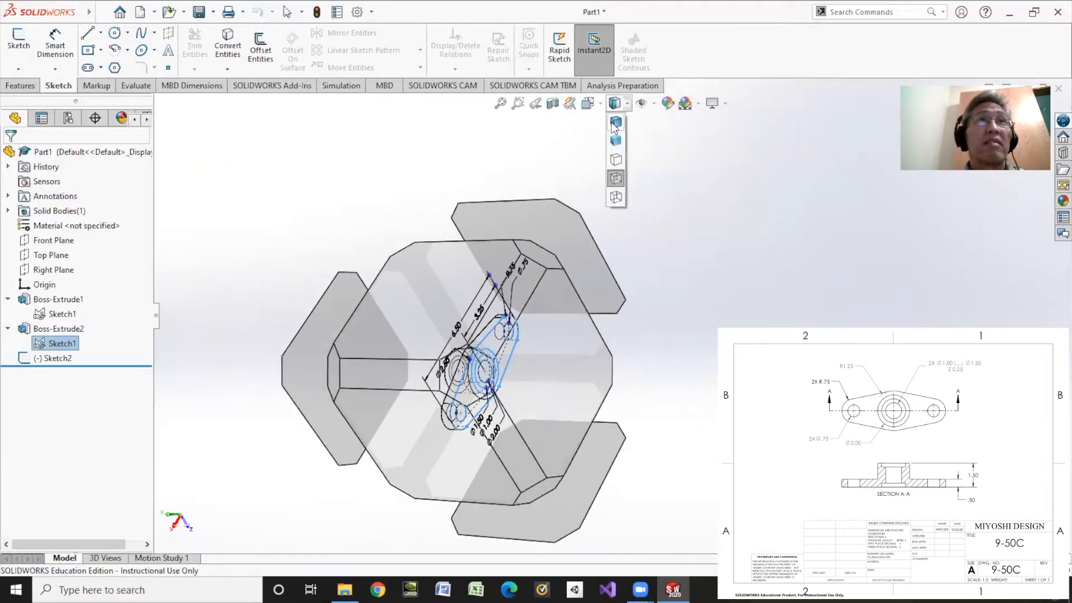
pyautogui.click(615, 124)
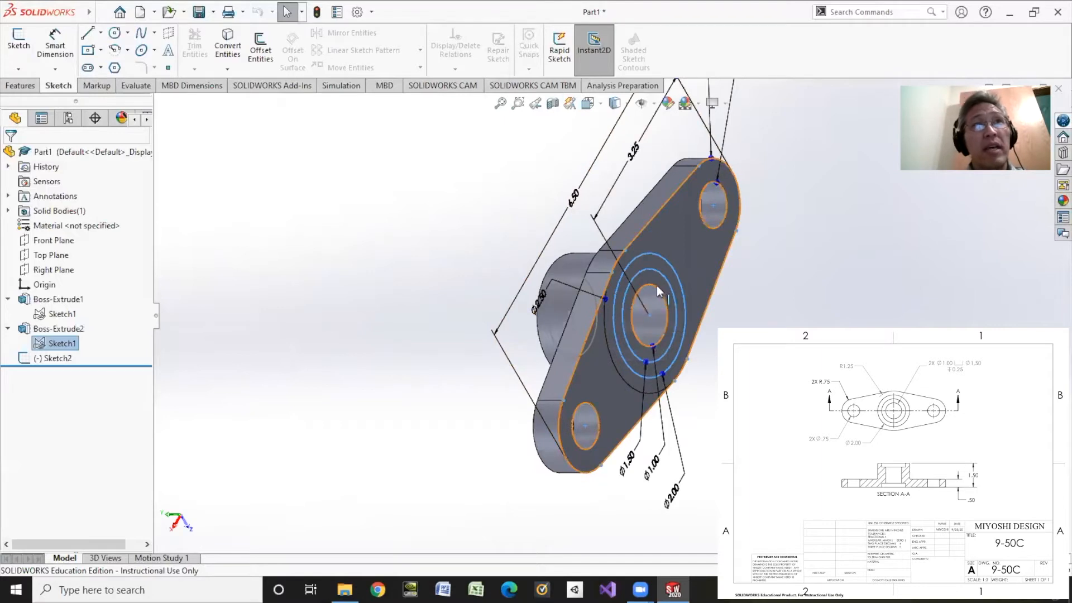
# - Cut the ring between the base sketch's 1 in and 1.5 in circles to a Blind depth of 0.25 in, reversed into the flange's underside
pyautogui.click(21, 86)
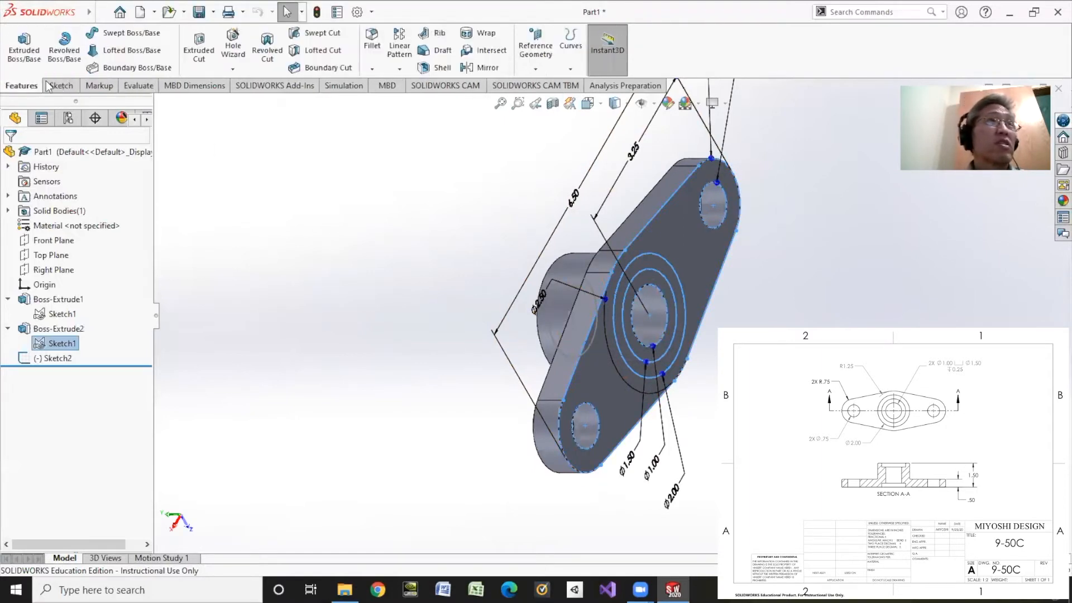
pyautogui.click(200, 53)
pyautogui.click(630, 316)
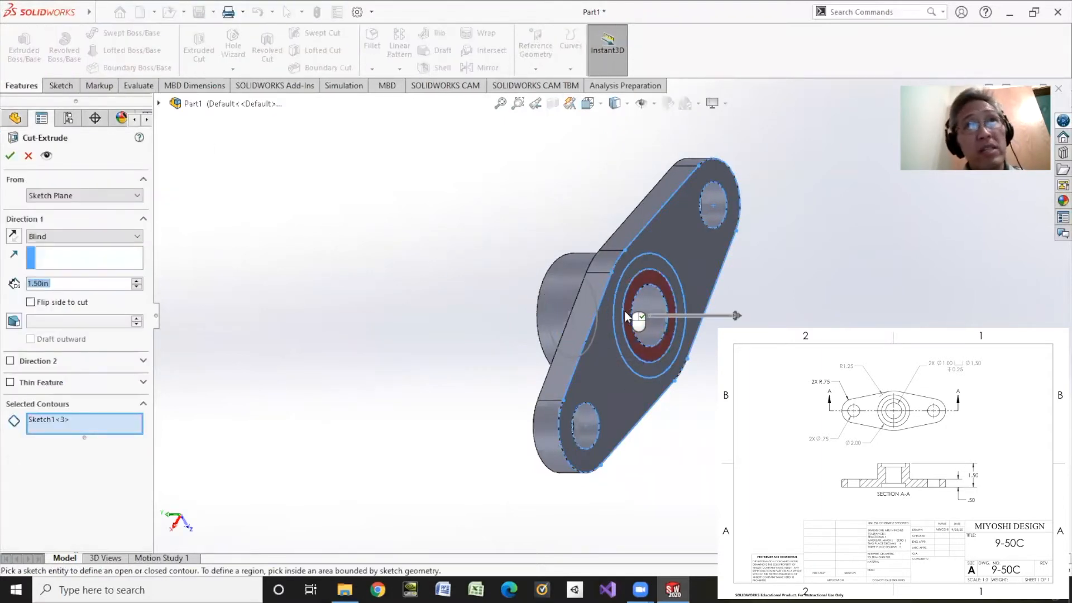
pyautogui.click(627, 316)
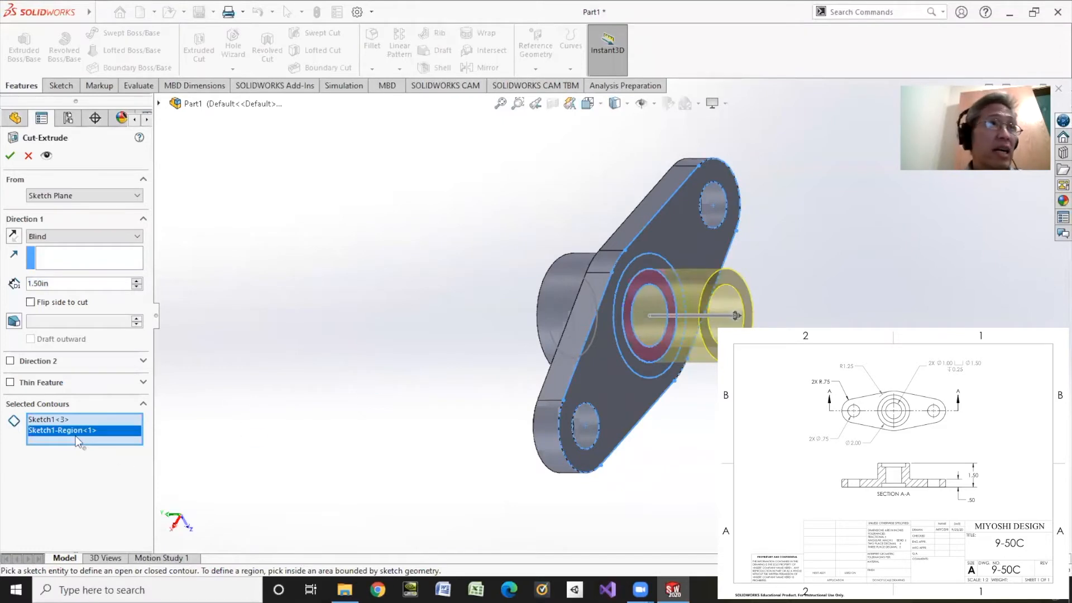
pyautogui.rightClick(64, 420)
pyautogui.click(106, 429)
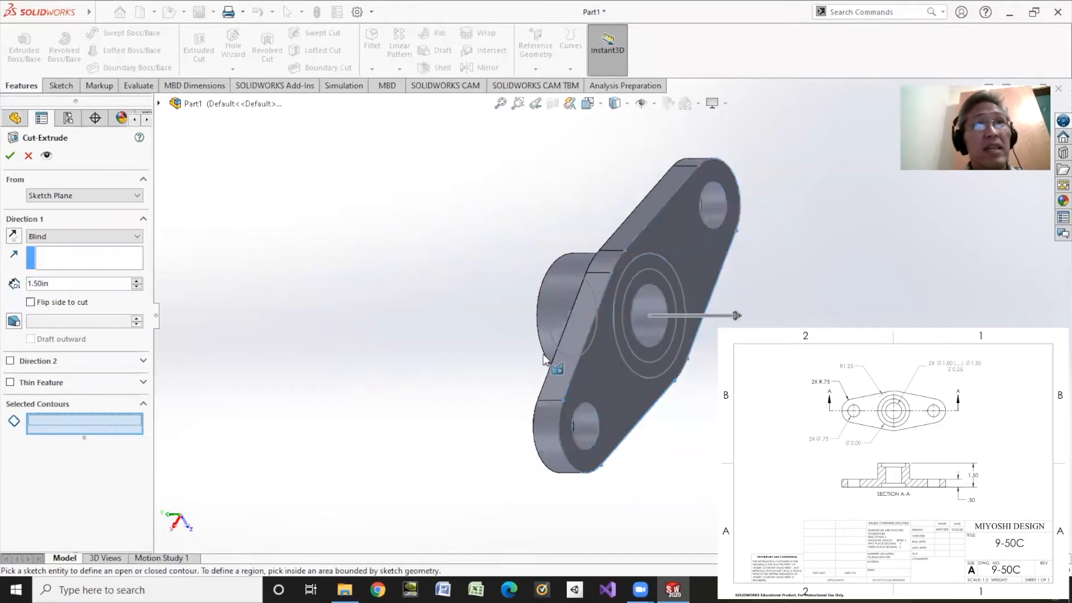
pyautogui.click(633, 347)
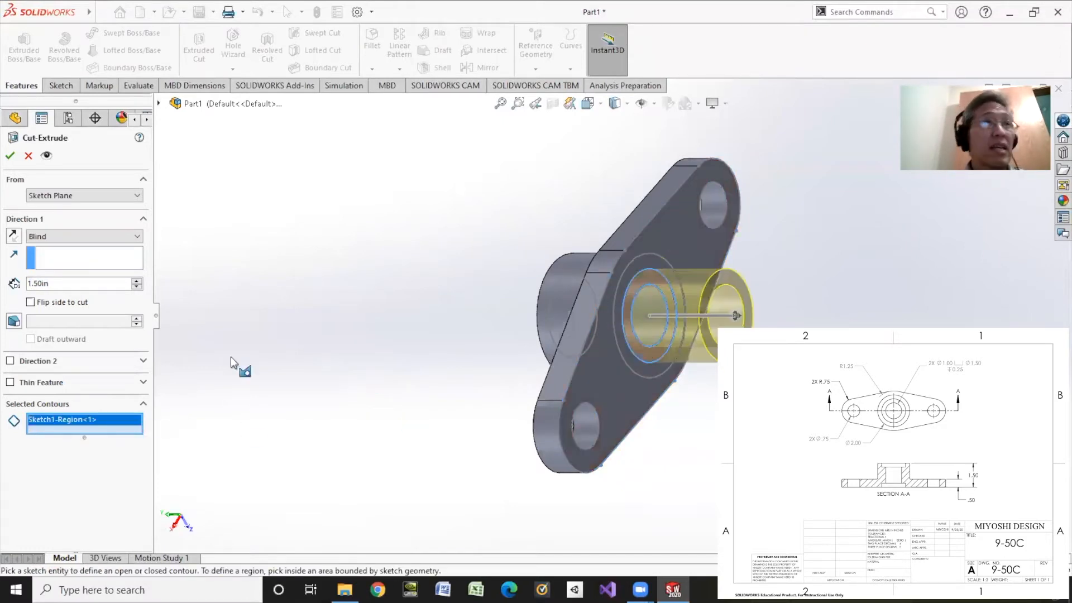
pyautogui.click(14, 238)
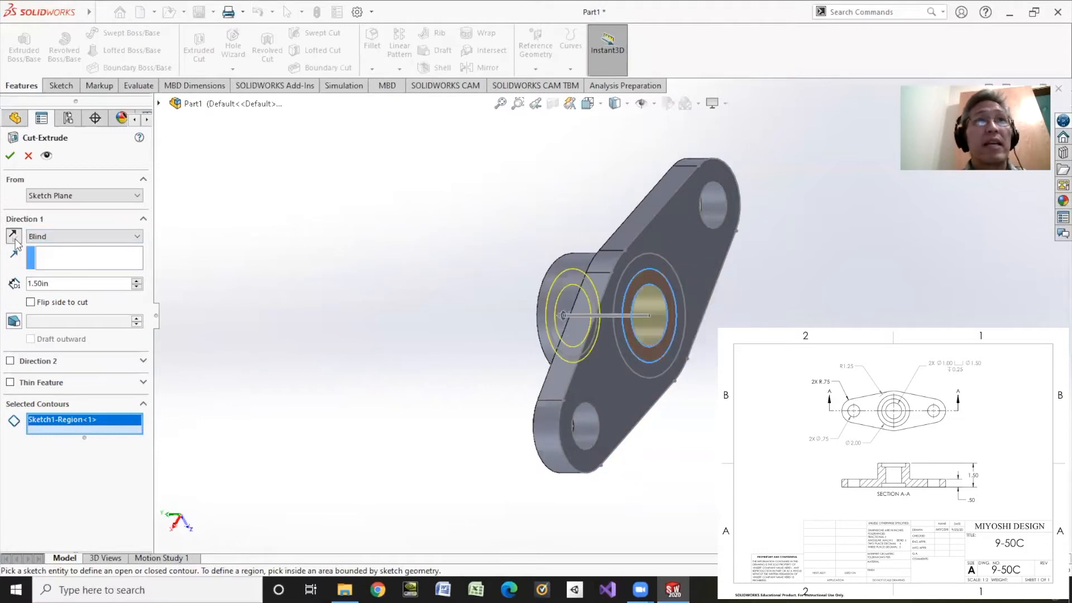
pyautogui.click(57, 286)
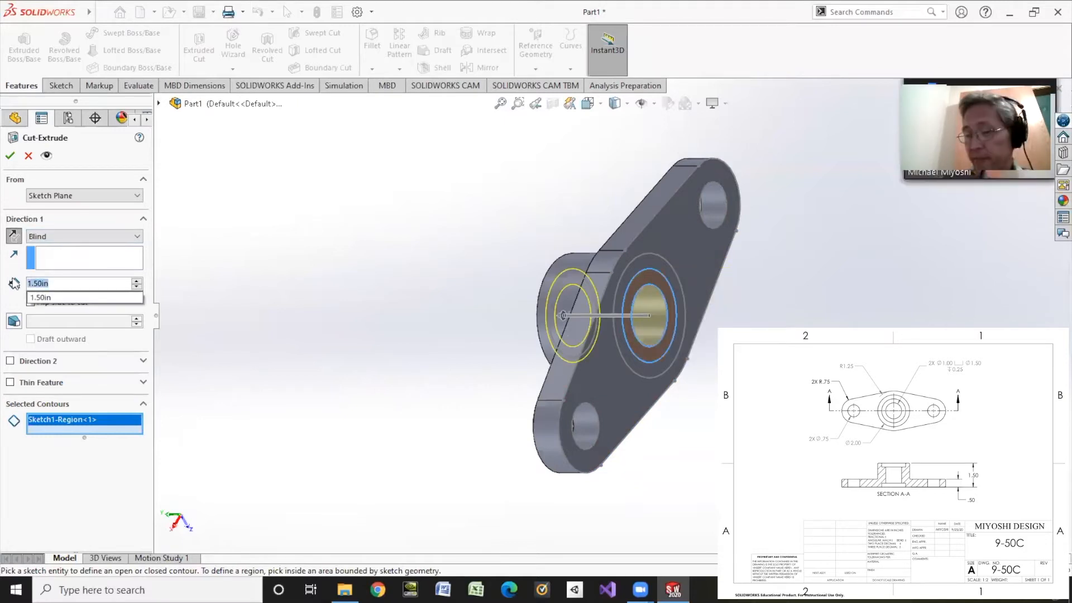
pyautogui.press('Return')
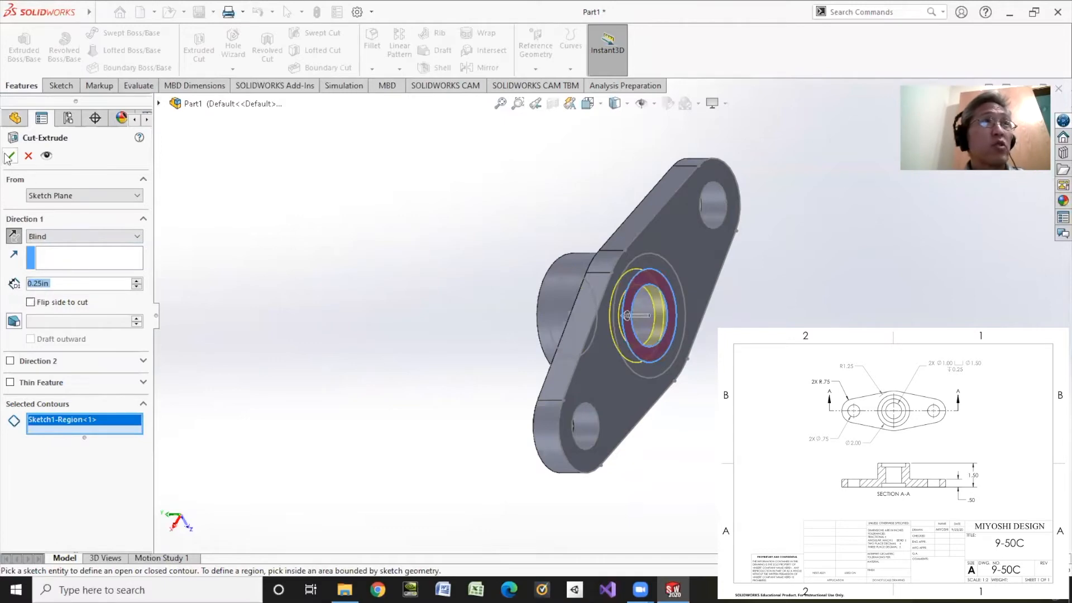
pyautogui.click(9, 156)
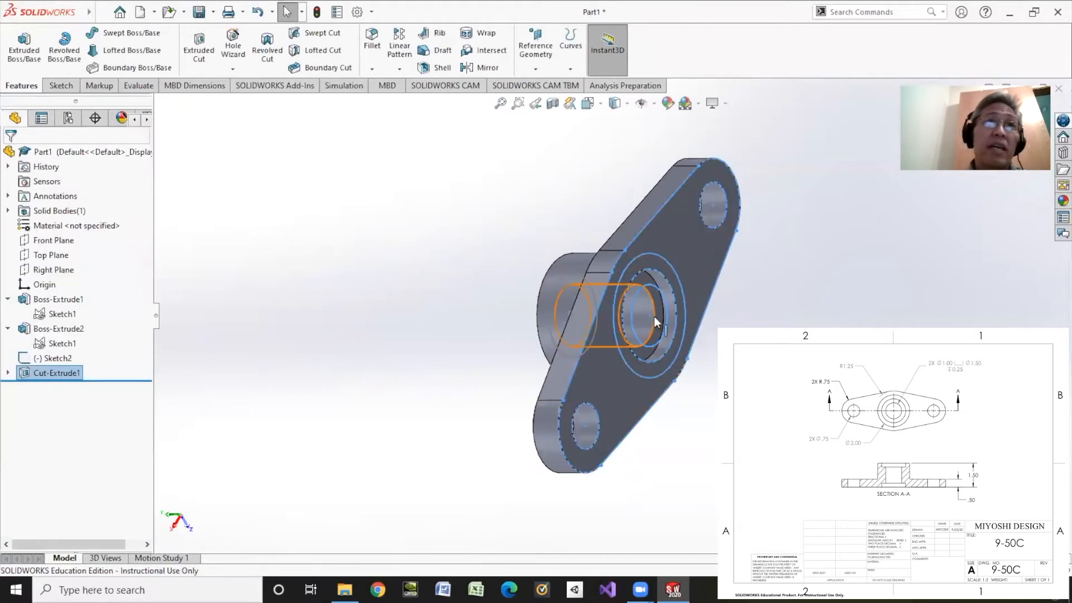
# - View the part from the boss side and reorder the boss-face circle sketch to come after the counterbore cut
pyautogui.press('space')
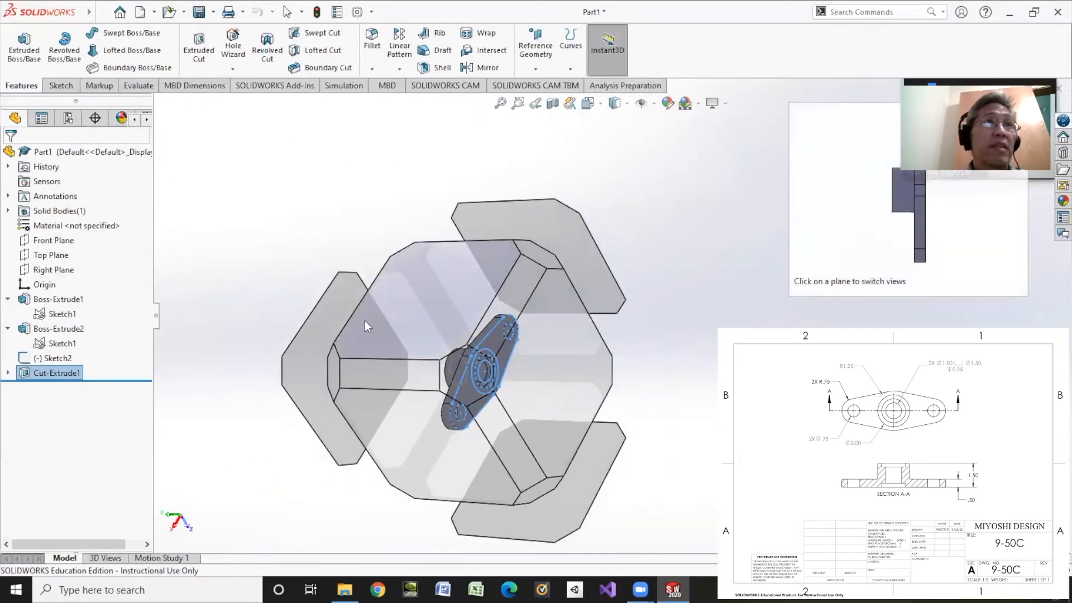
pyautogui.click(327, 341)
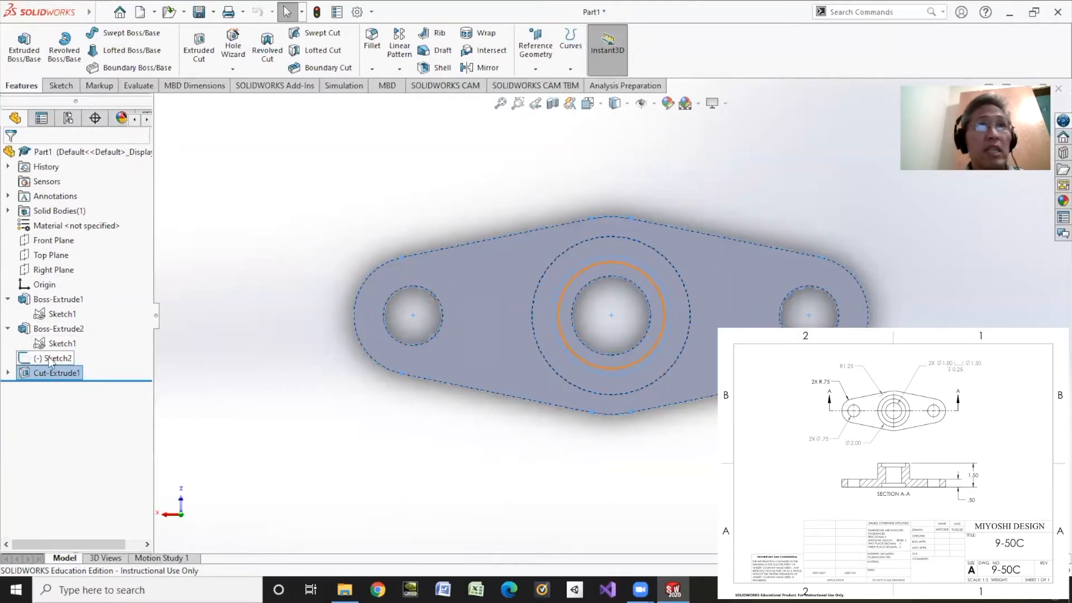
pyautogui.moveTo(49, 356); pyautogui.dragTo(49, 380)
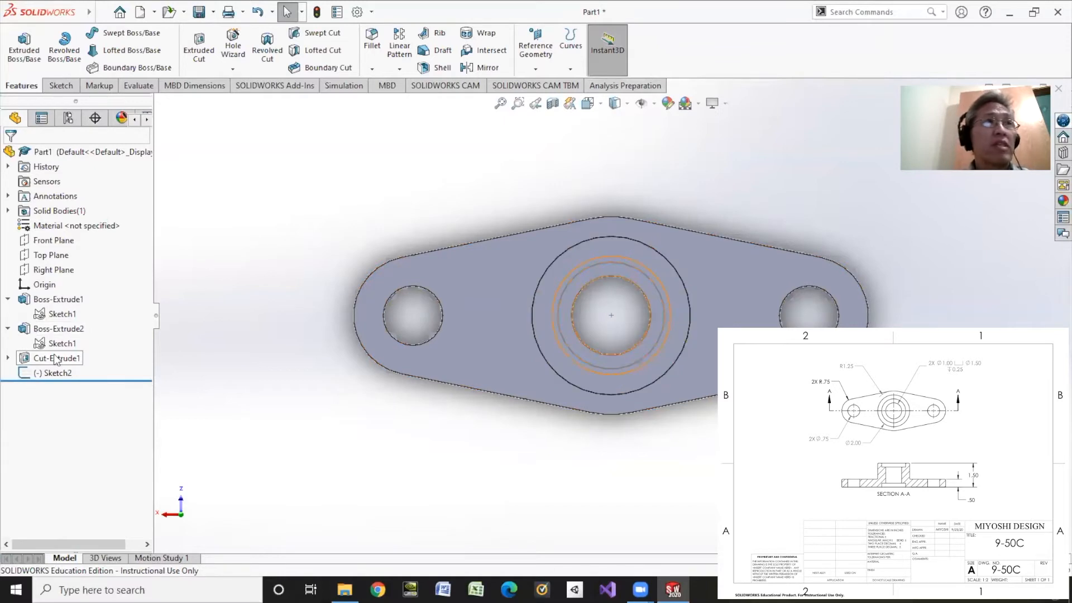
# - Expand the counterbore cut in the feature tree and reopen the boss-face circle sketch for editing
pyautogui.click(8, 358)
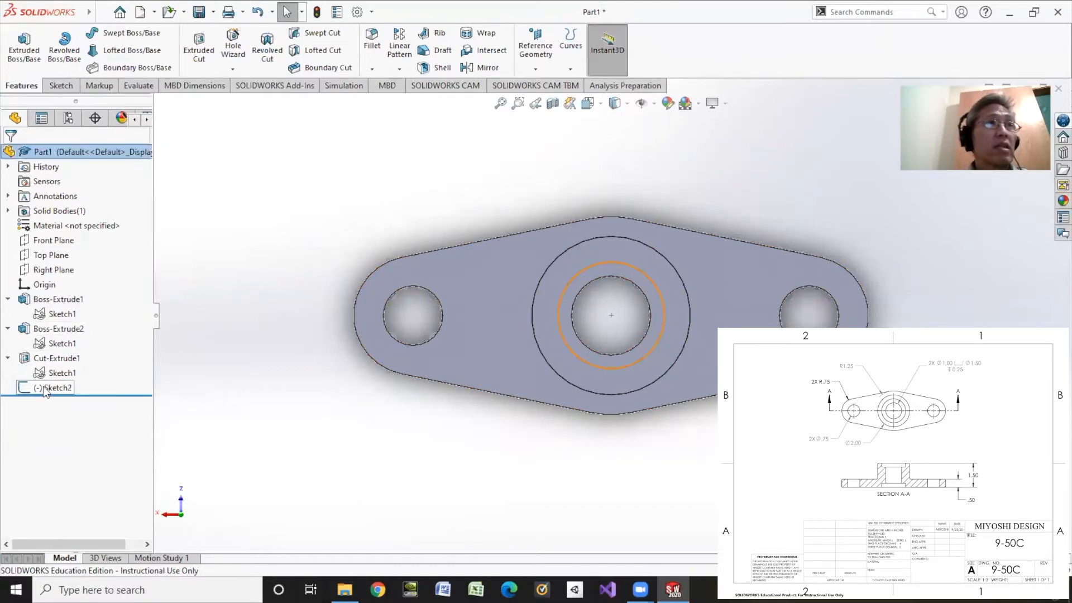
pyautogui.click(24, 389)
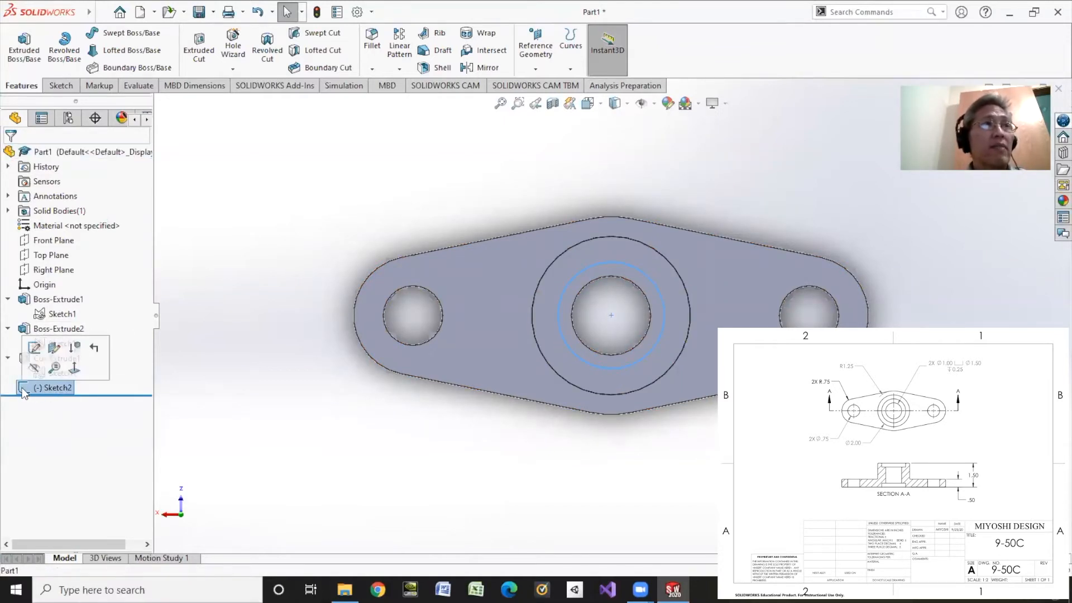
pyautogui.click(54, 388)
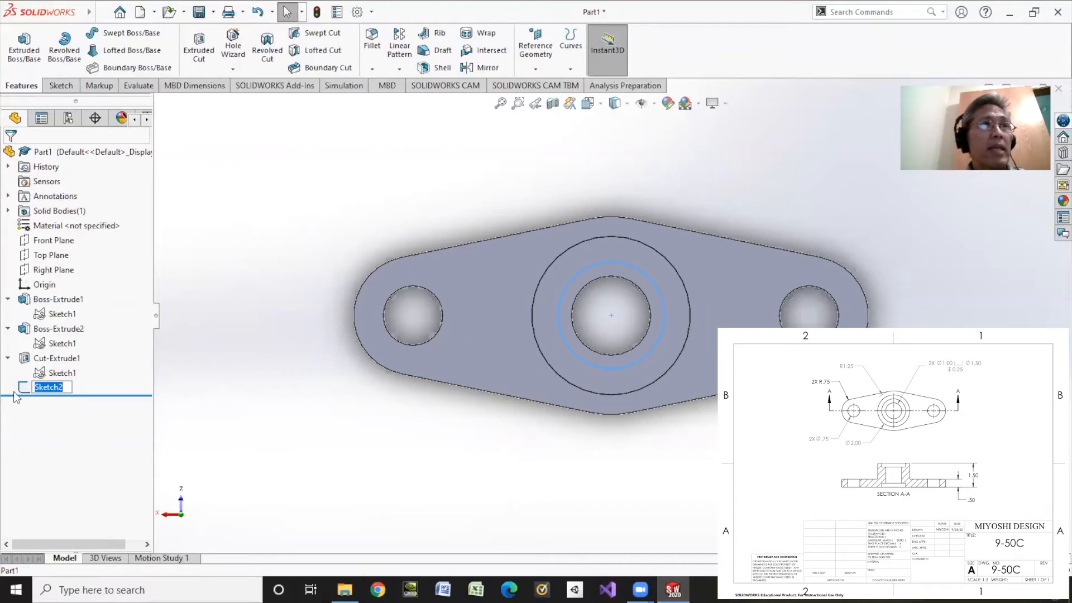
pyautogui.click(38, 363)
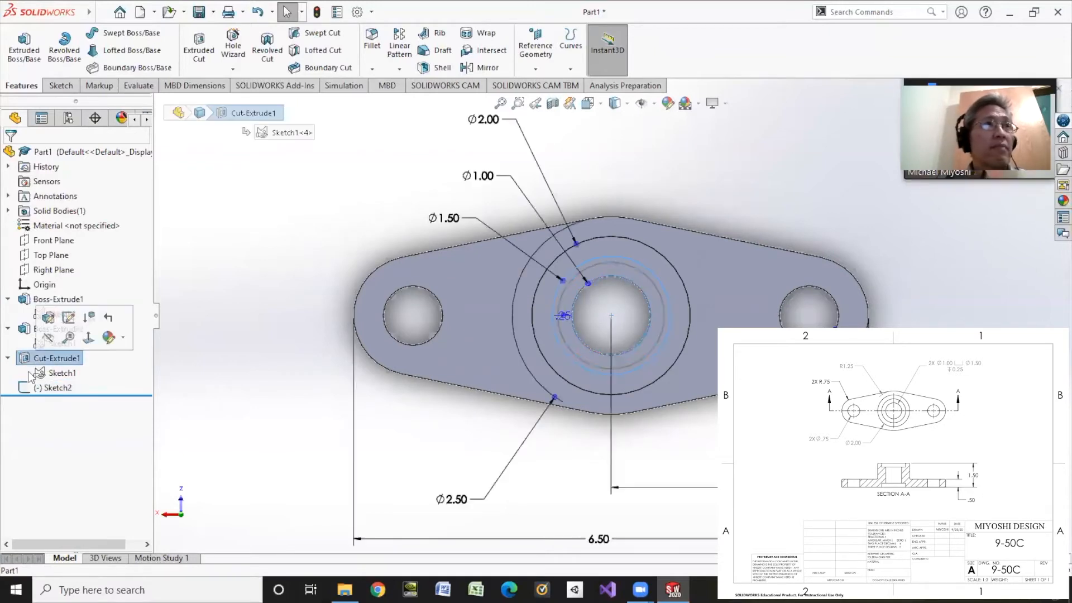
pyautogui.click(24, 391)
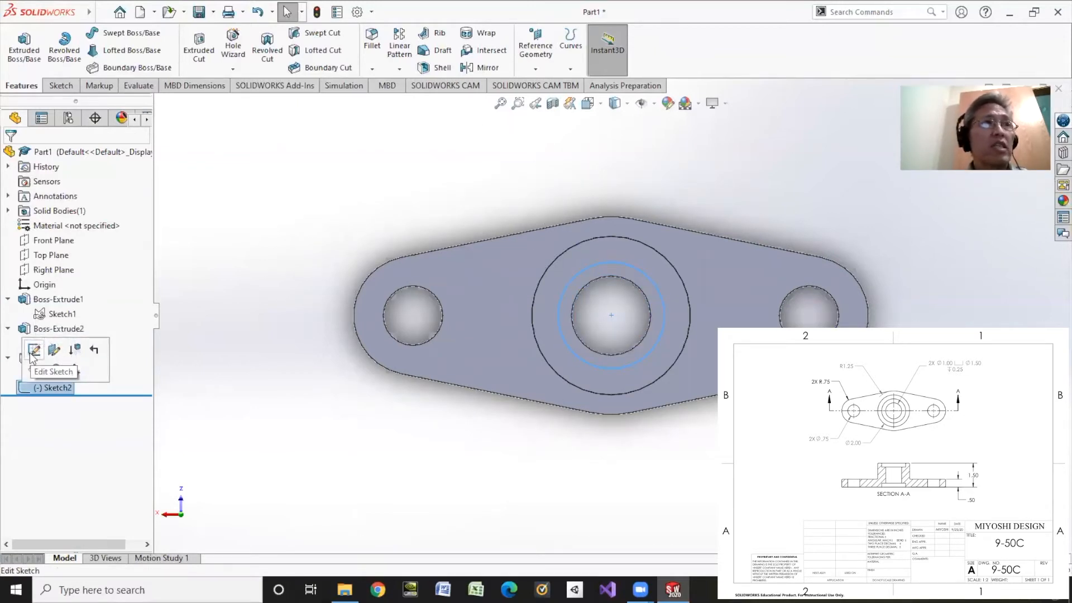
pyautogui.click(53, 358)
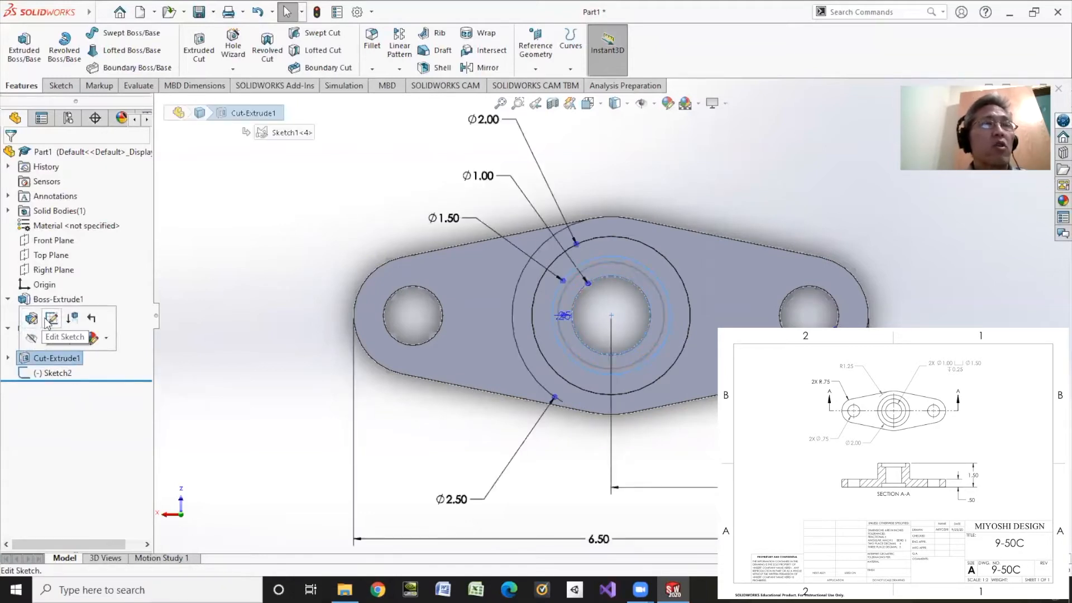
pyautogui.click(7, 358)
pyautogui.click(22, 389)
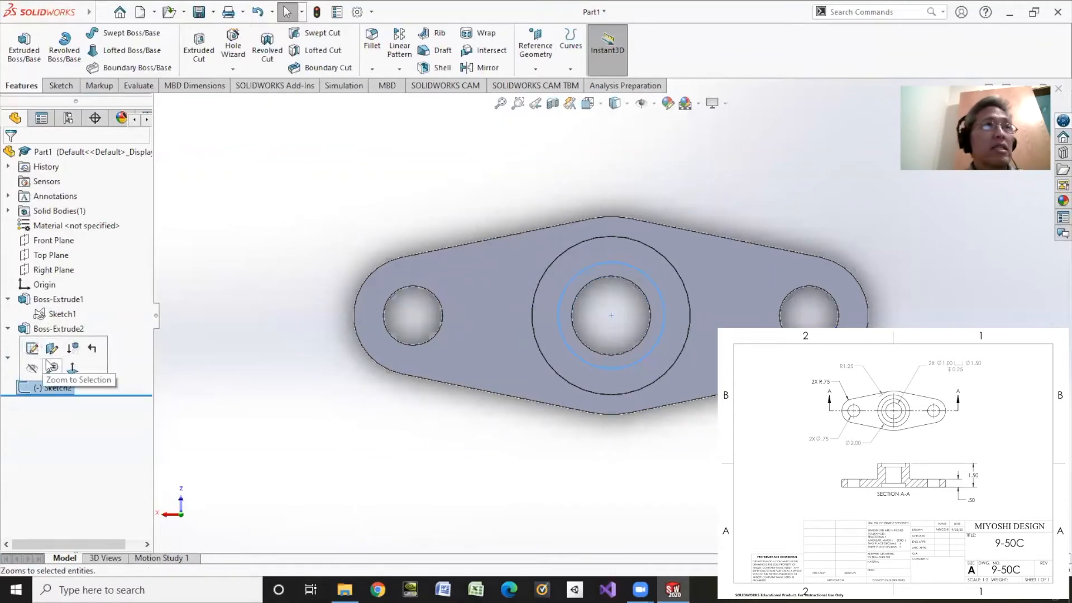
pyautogui.click(32, 348)
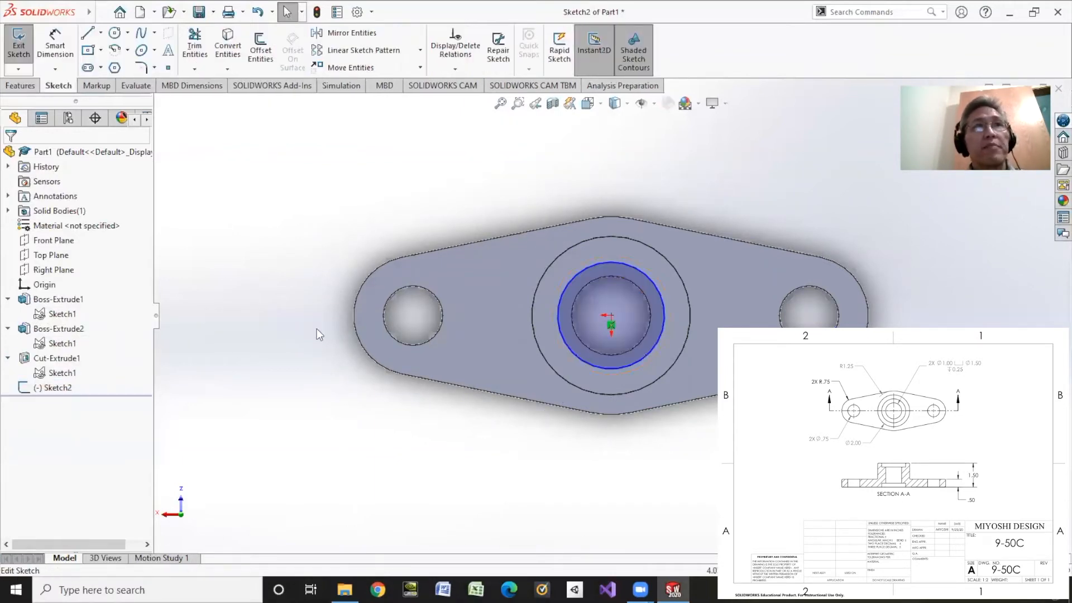
# - Add an Equal relation between the boss-face sketch circle and the counterbore's circular edge in the flange underside
pyautogui.click(455, 69)
pyautogui.click(475, 101)
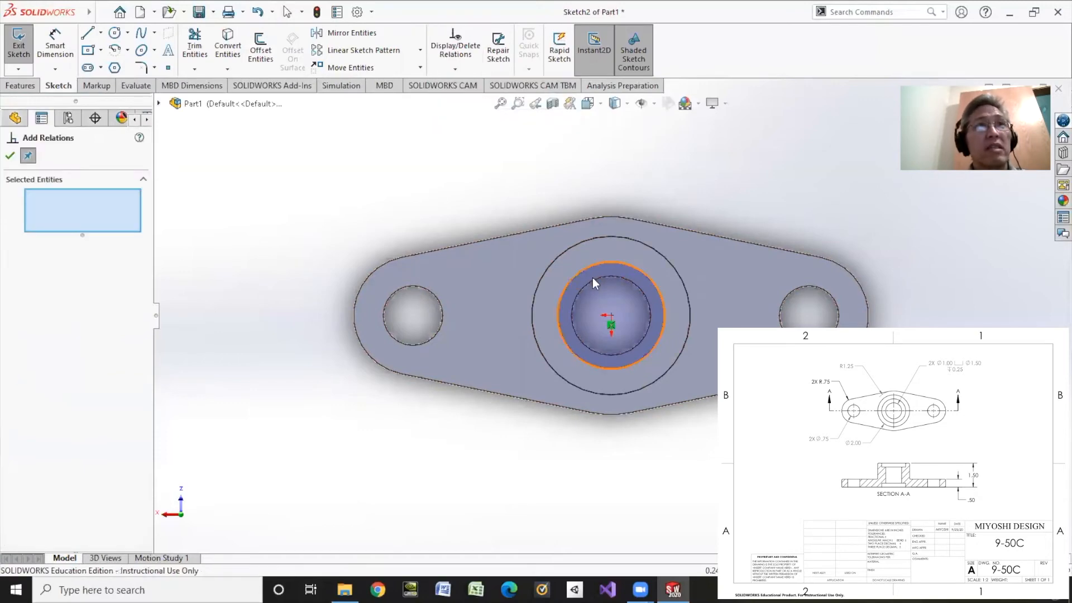
pyautogui.click(583, 272)
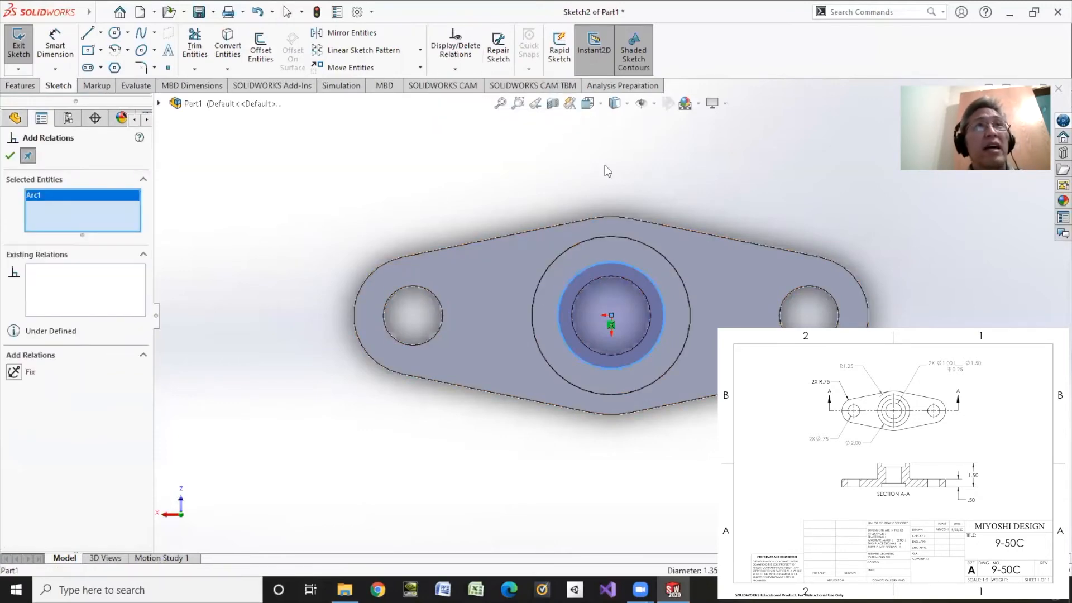
pyautogui.click(587, 102)
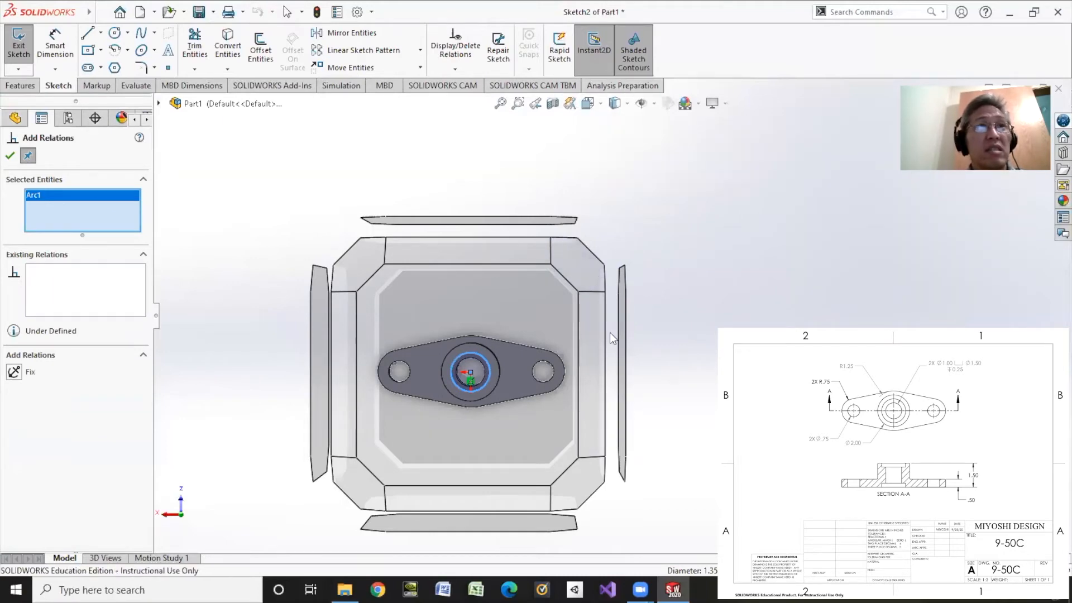
pyautogui.click(577, 487)
pyautogui.scroll(2, 739, 310)
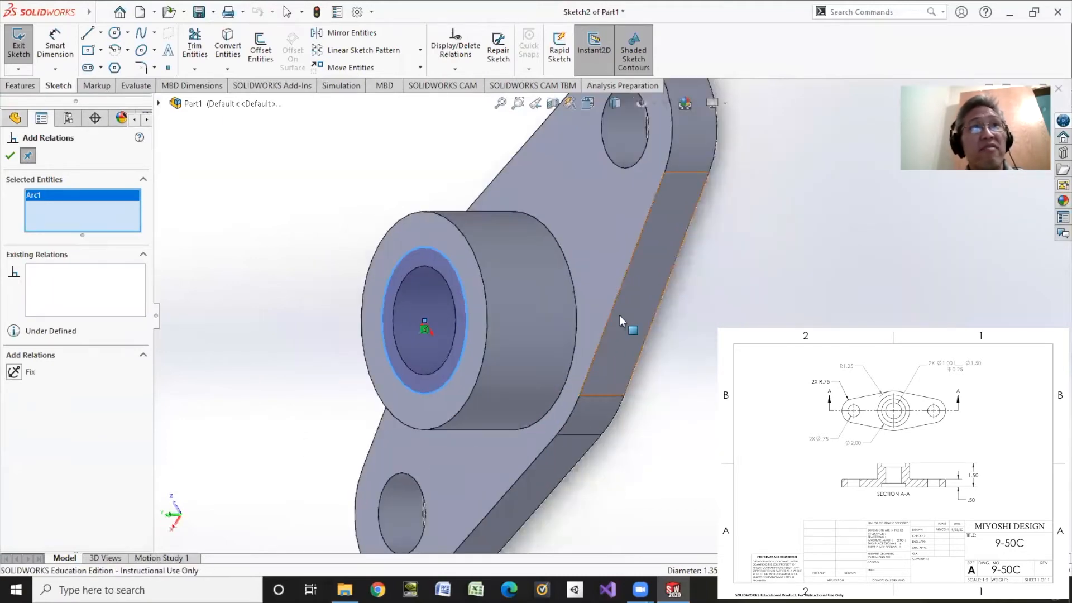
pyautogui.scroll(2, 619, 315)
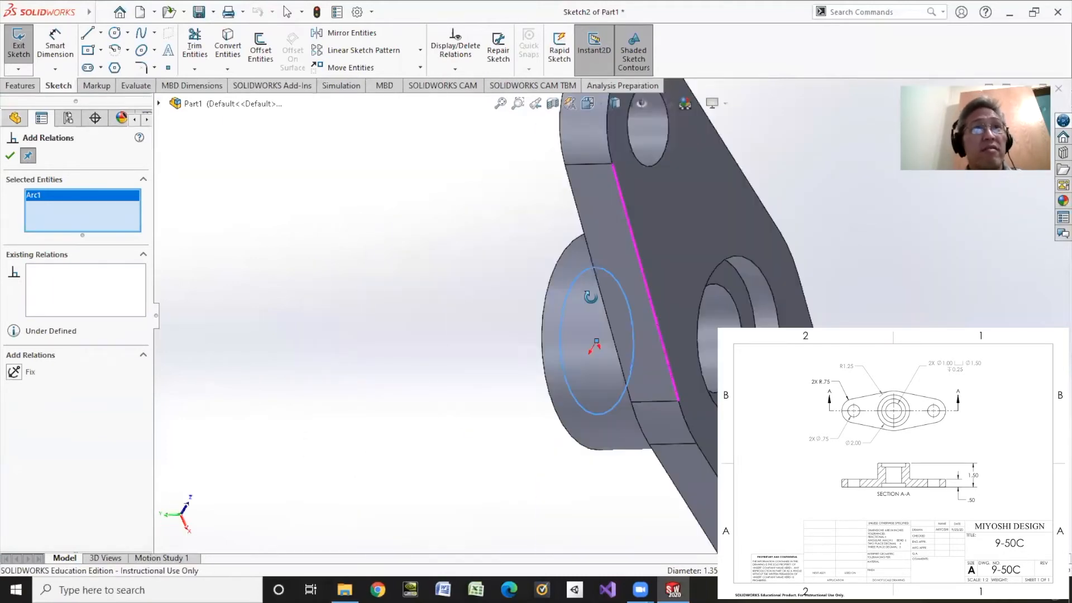
pyautogui.click(739, 276)
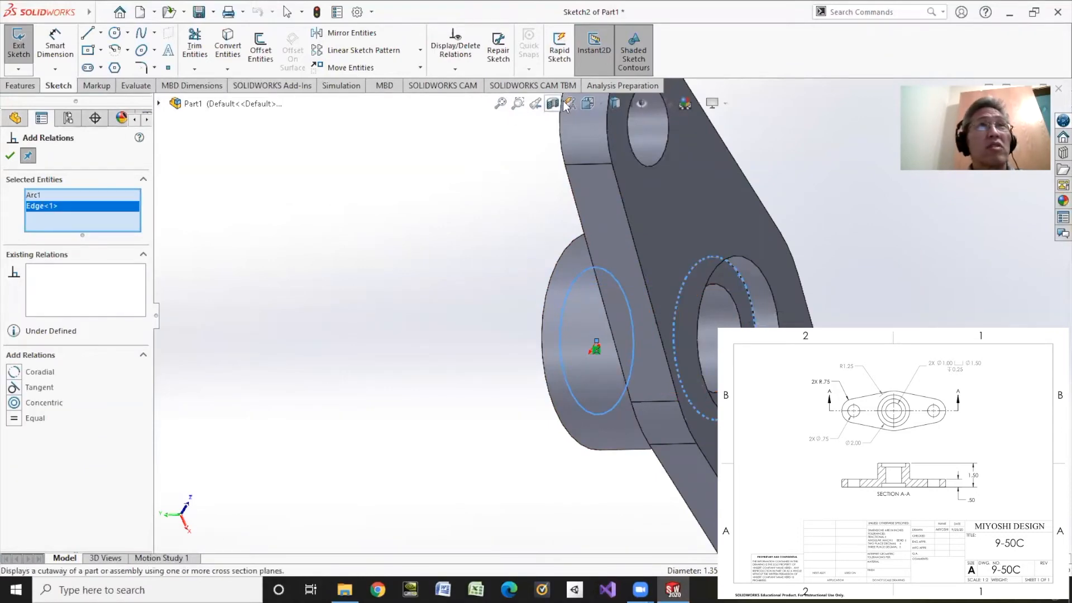
pyautogui.click(589, 103)
pyautogui.click(608, 139)
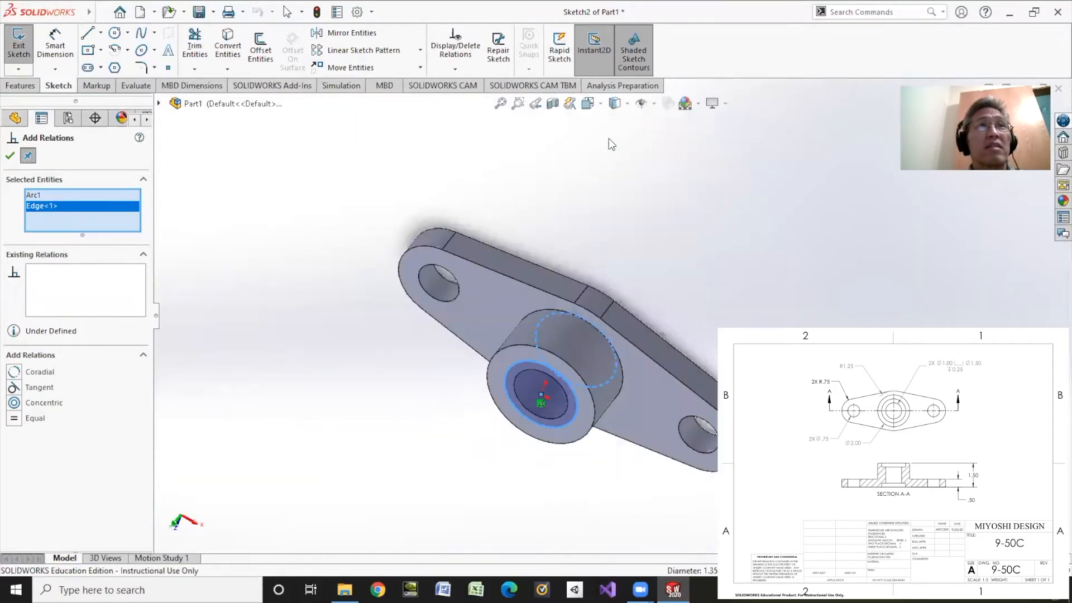
pyautogui.click(456, 69)
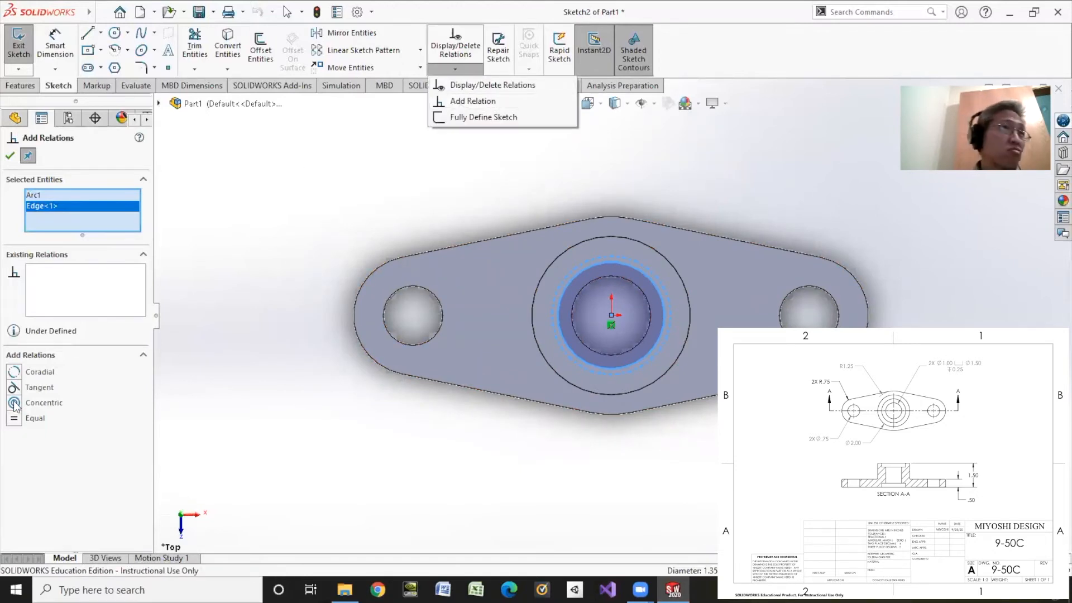
pyautogui.click(15, 422)
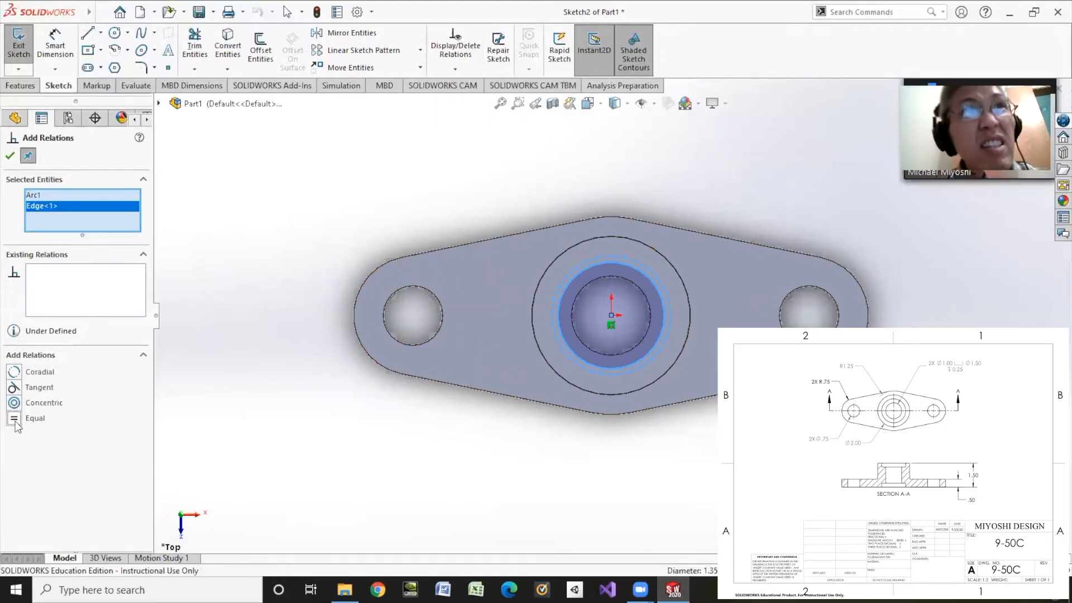
pyautogui.click(16, 420)
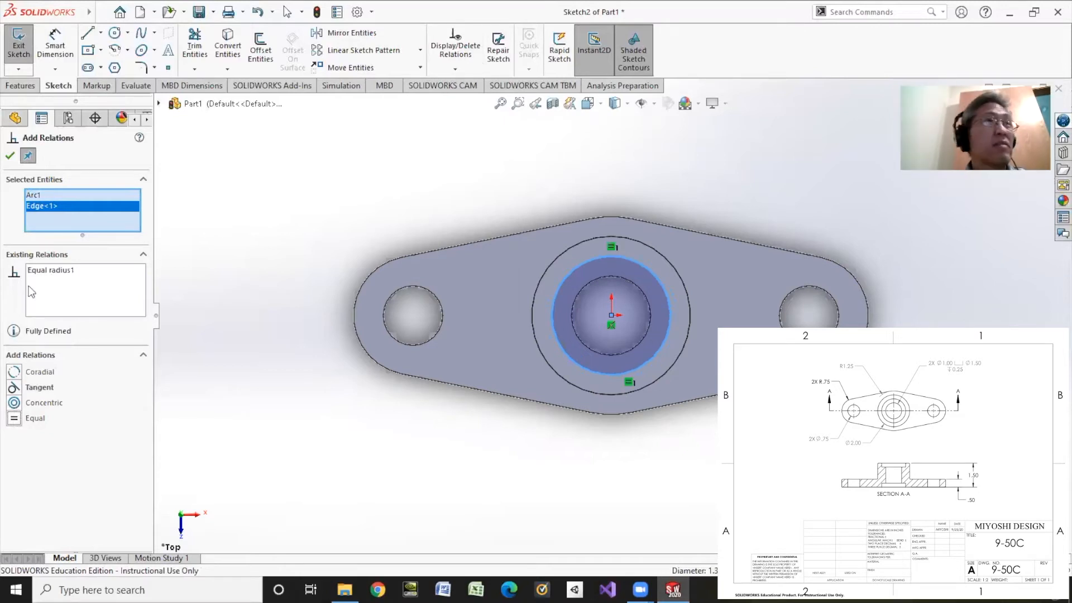
pyautogui.click(9, 155)
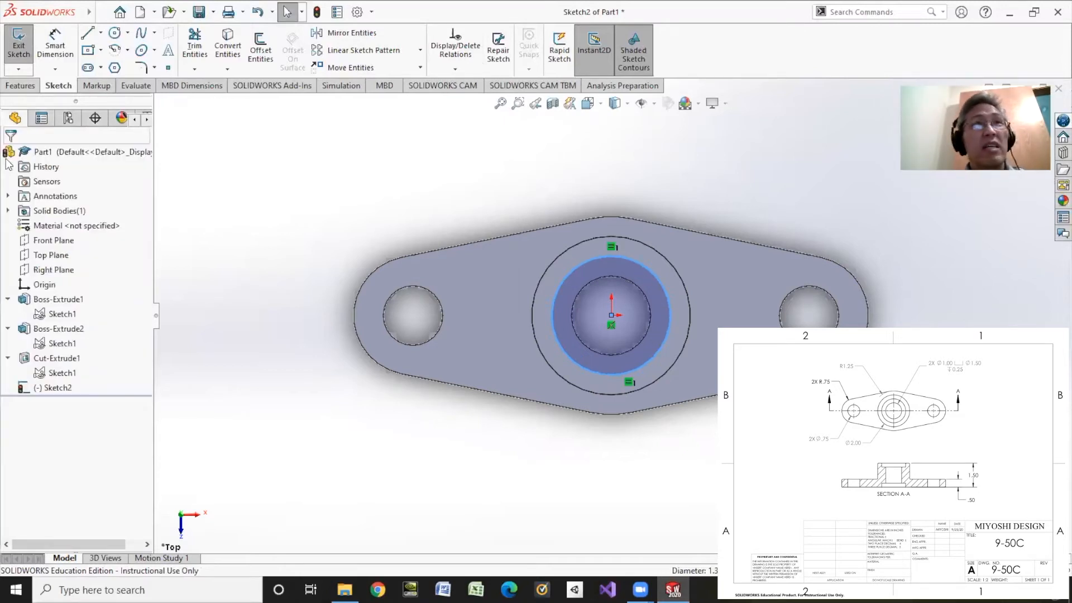
# - Extrude-cut the boss-face circle to a Blind depth of 0.25 in, forming the counterbore in the boss face
pyautogui.click(18, 86)
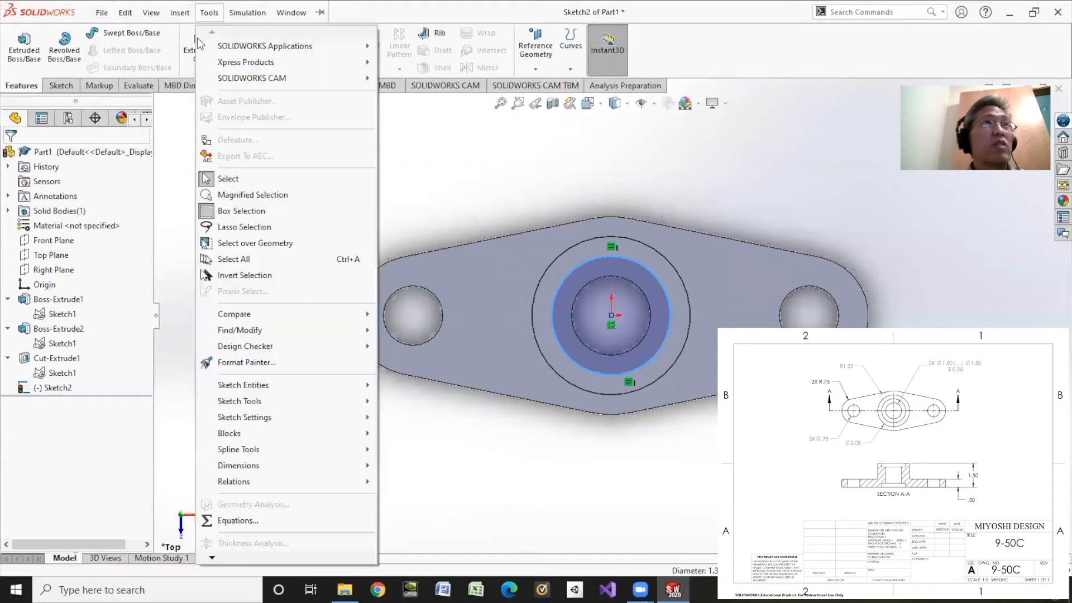
pyautogui.click(198, 47)
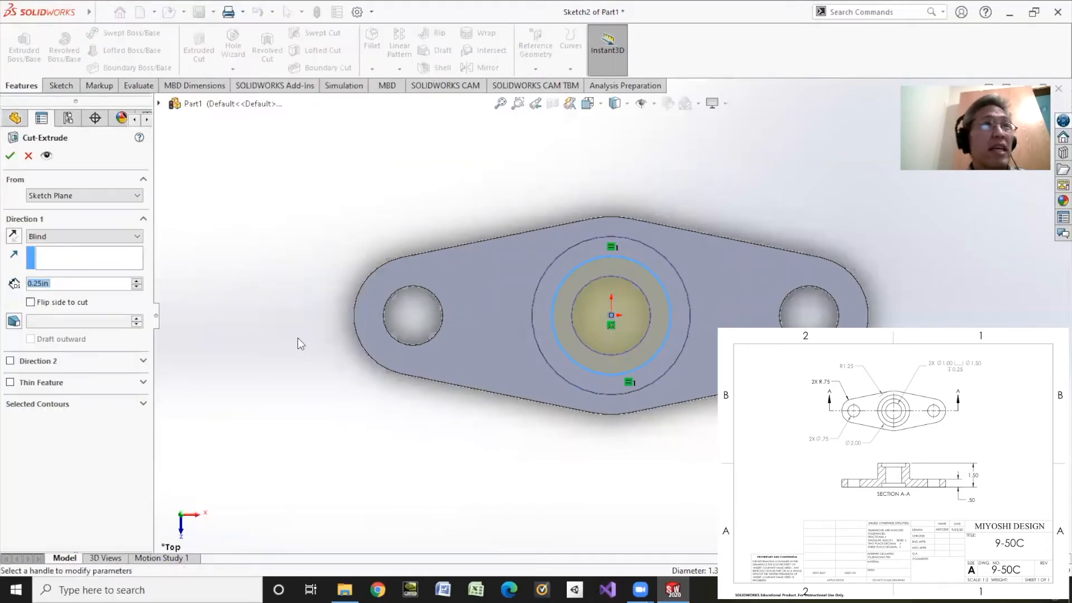
pyautogui.click(588, 104)
pyautogui.click(588, 256)
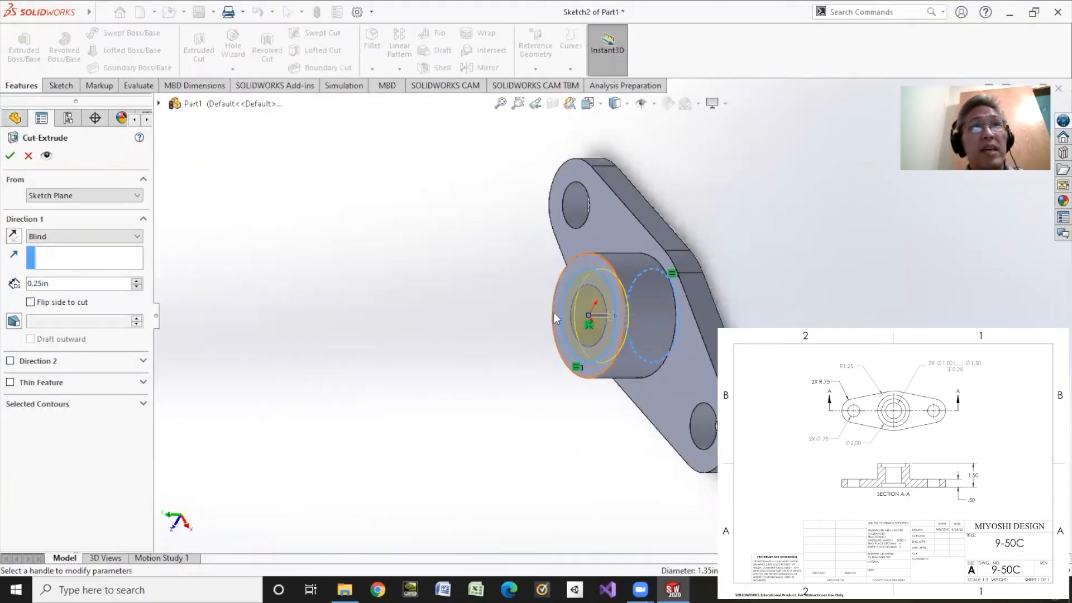
pyautogui.click(8, 159)
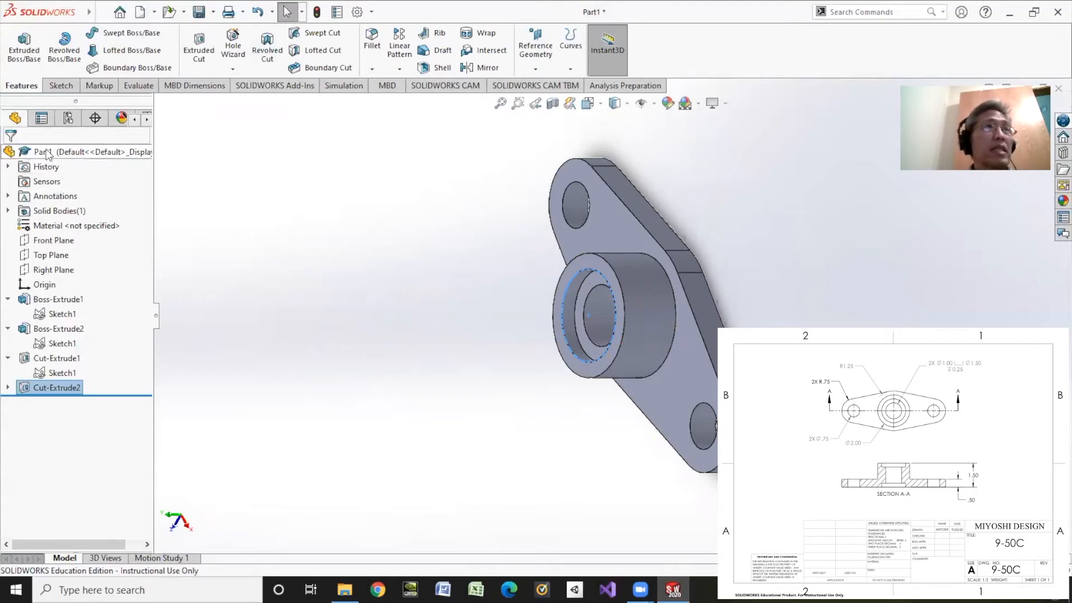
# - Fillet the boss's outer rim, its junction with the flange, and the flange's boss-side outer edge with a 0.0625 in radius
pyautogui.click(372, 68)
pyautogui.click(389, 85)
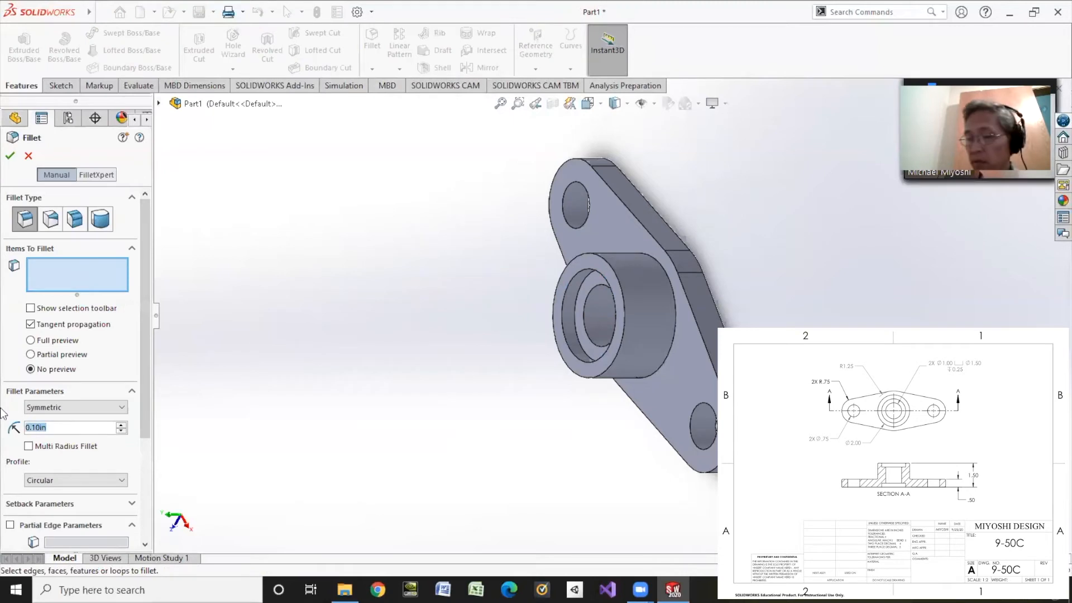
pyautogui.write('.0625')
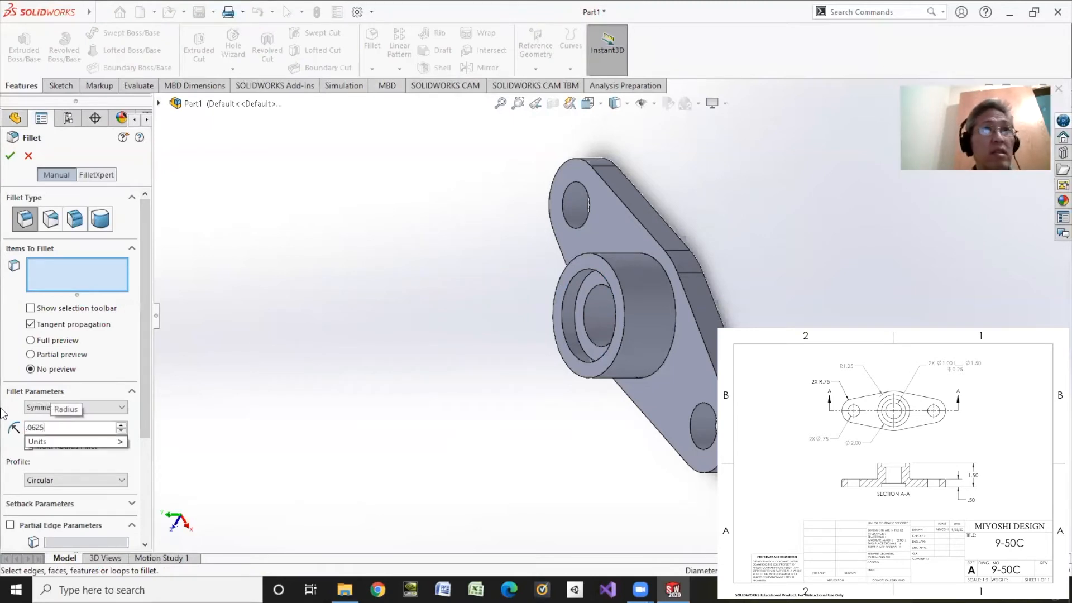
pyautogui.press('Return')
pyautogui.click(616, 361)
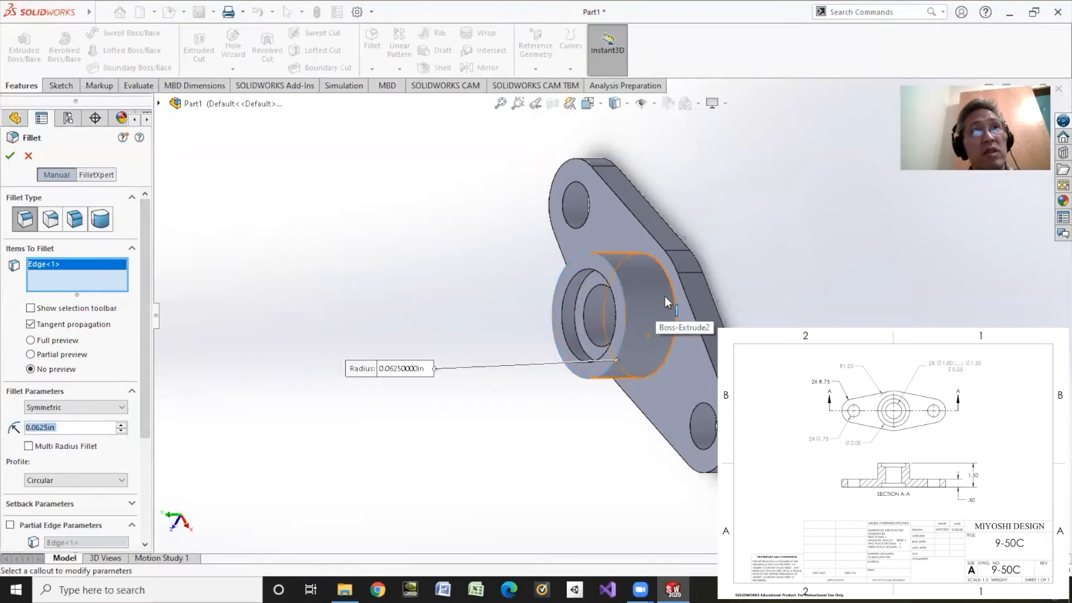
pyautogui.click(676, 304)
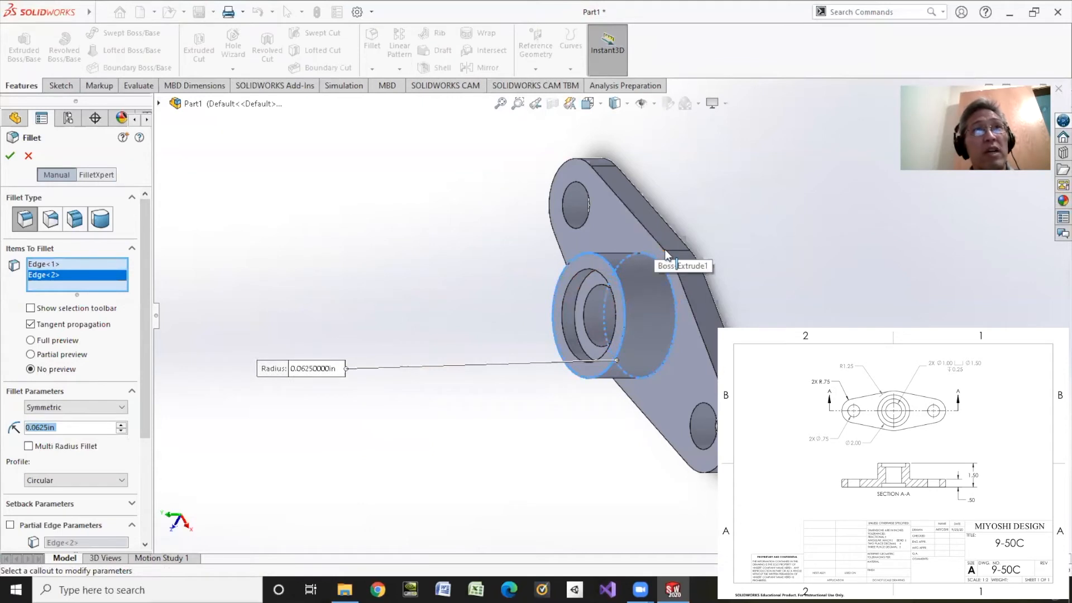
pyautogui.click(677, 271)
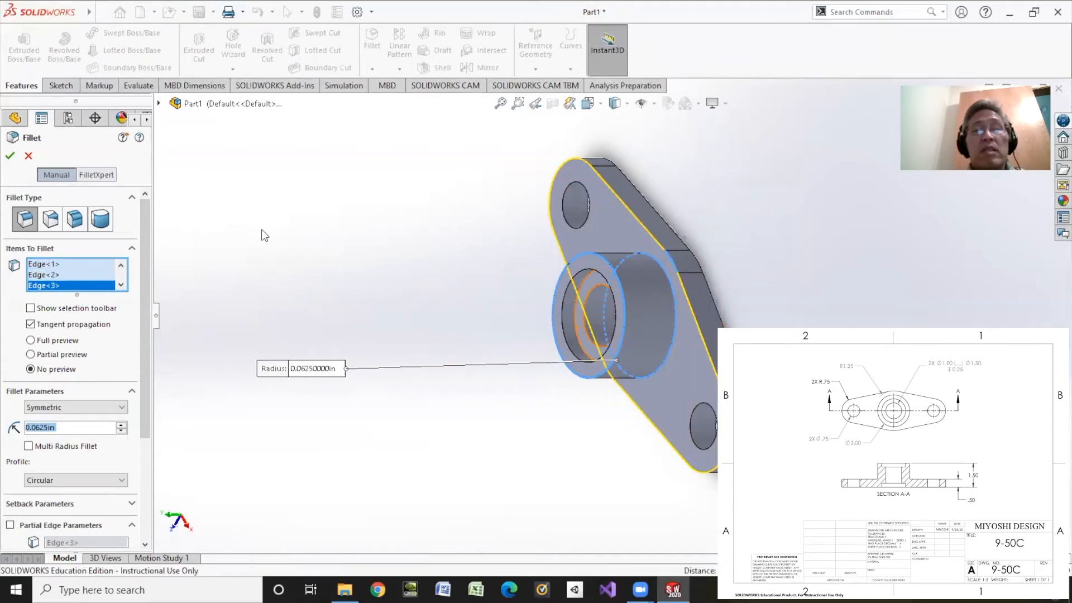
pyautogui.click(10, 157)
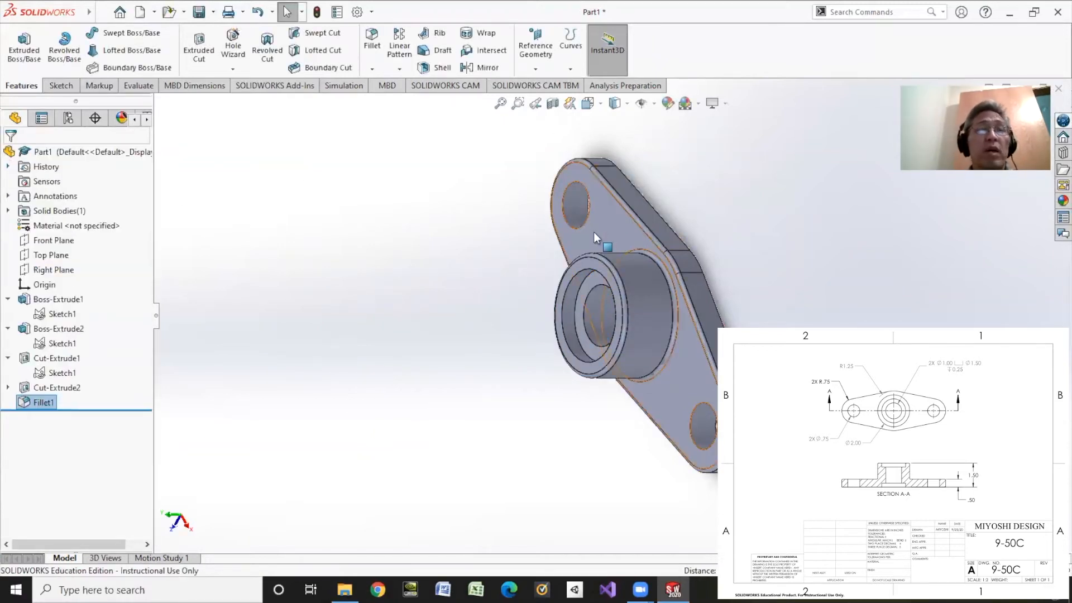
# - Save the part under the file name 9-50C
pyautogui.click(125, 12)
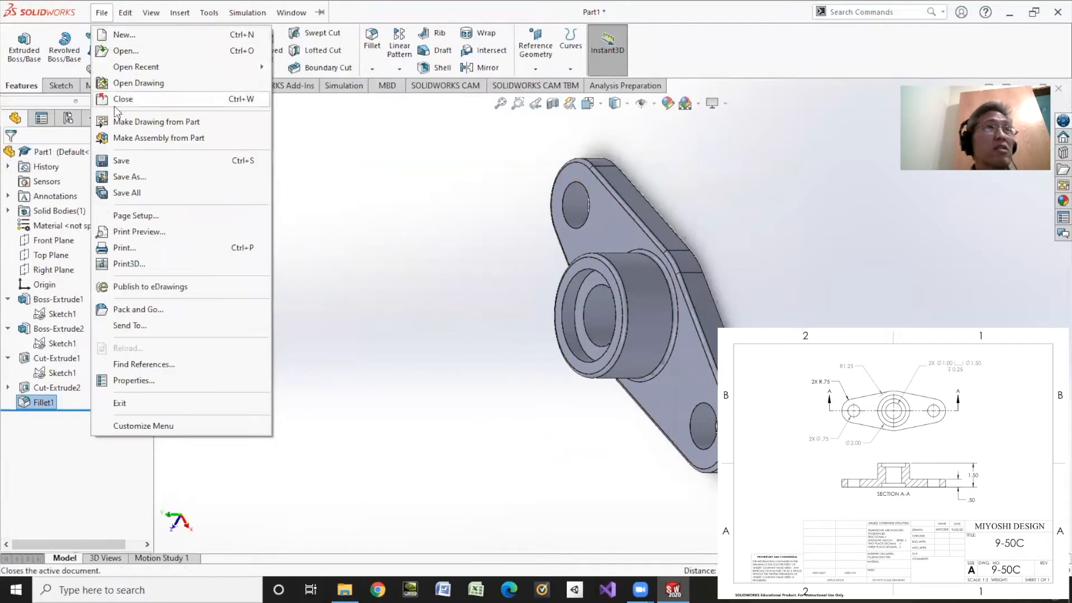
pyautogui.click(148, 177)
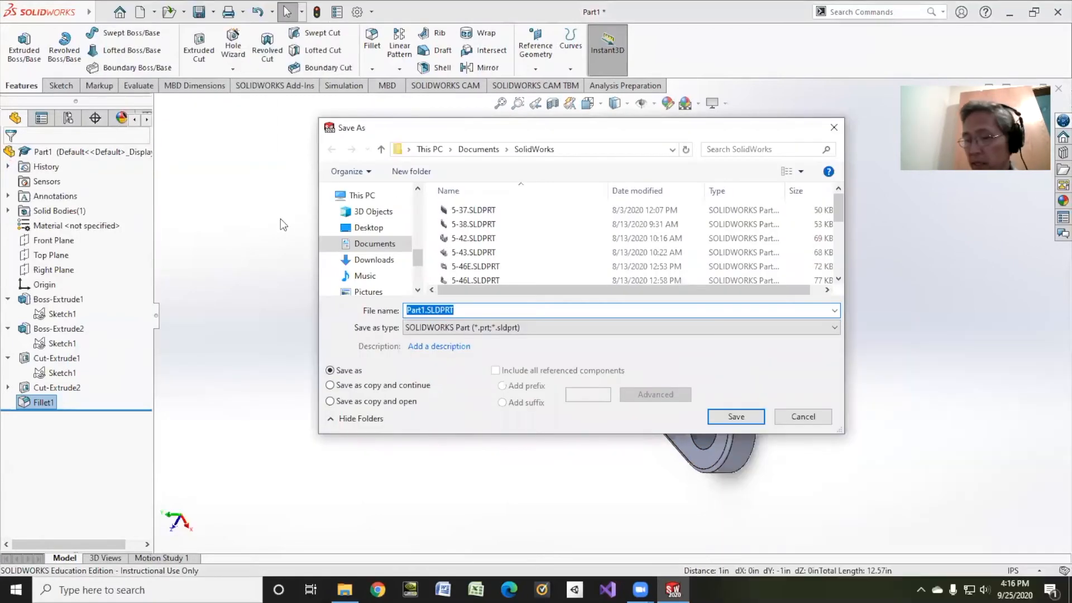
pyautogui.write('9-50C')
pyautogui.press('Return')
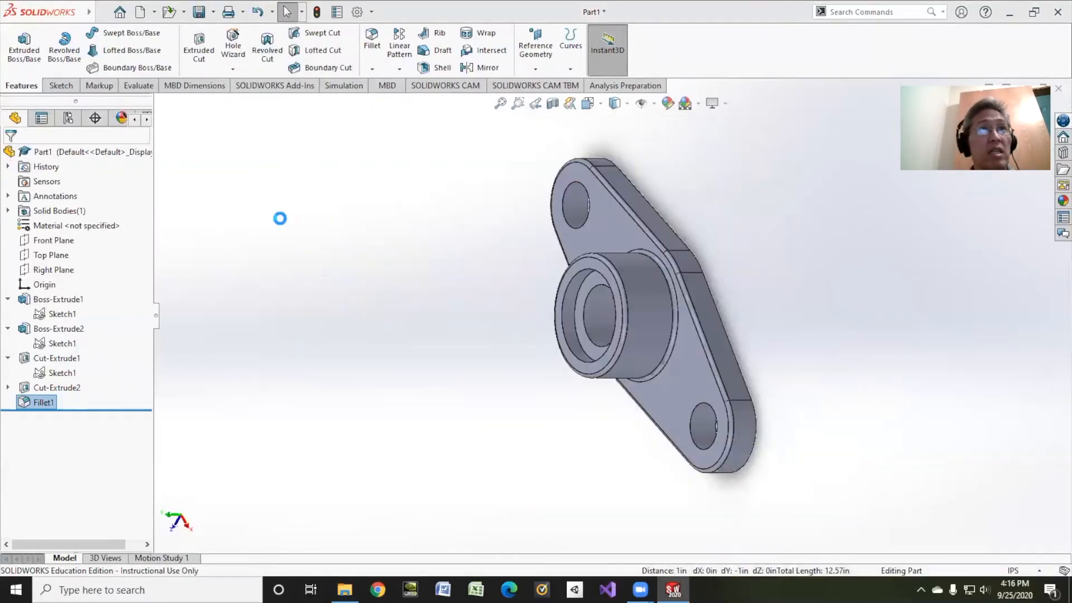
# - Create a drawing from the part on a standard A (ANSI) Landscape sheet with the sheet format displayed
pyautogui.click(154, 12)
pyautogui.click(165, 51)
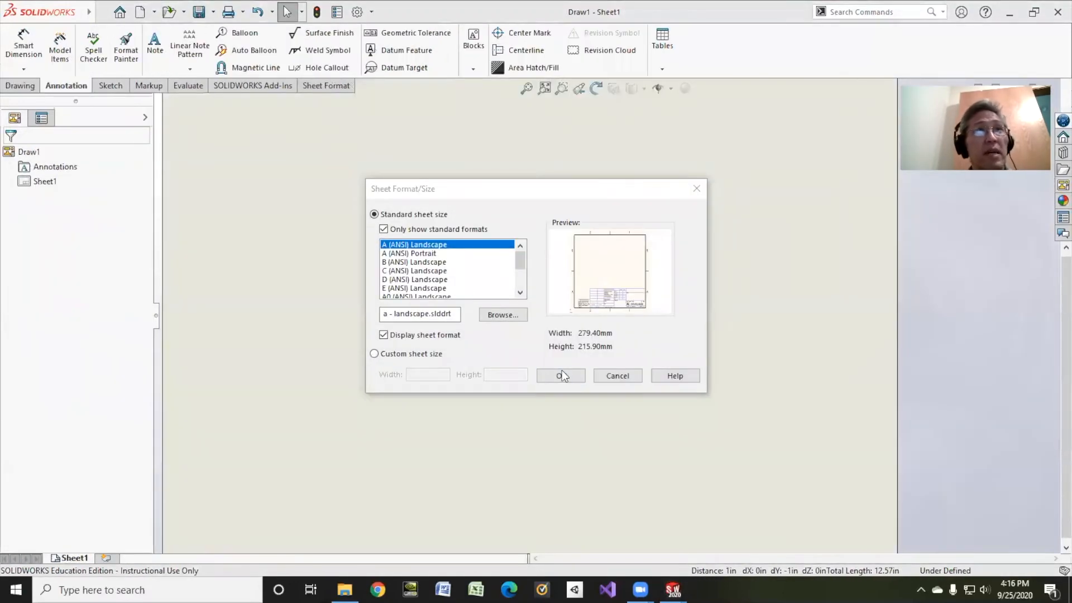
pyautogui.click(561, 375)
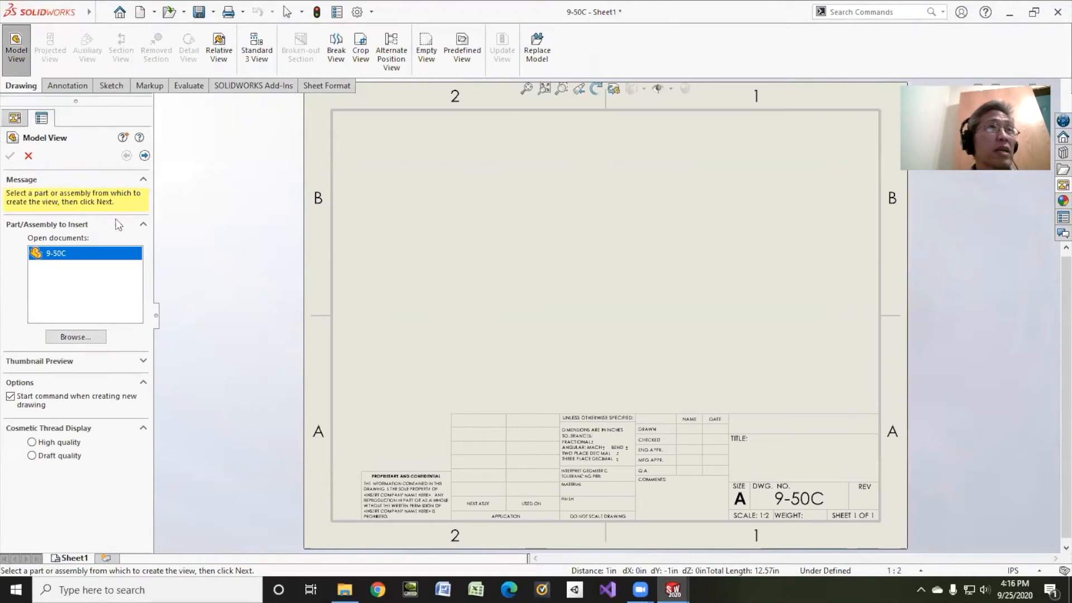
# - Place only the part's top view in the upper middle of the sheet, with Hidden Lines Visible and the sheet scale
pyautogui.click(145, 157)
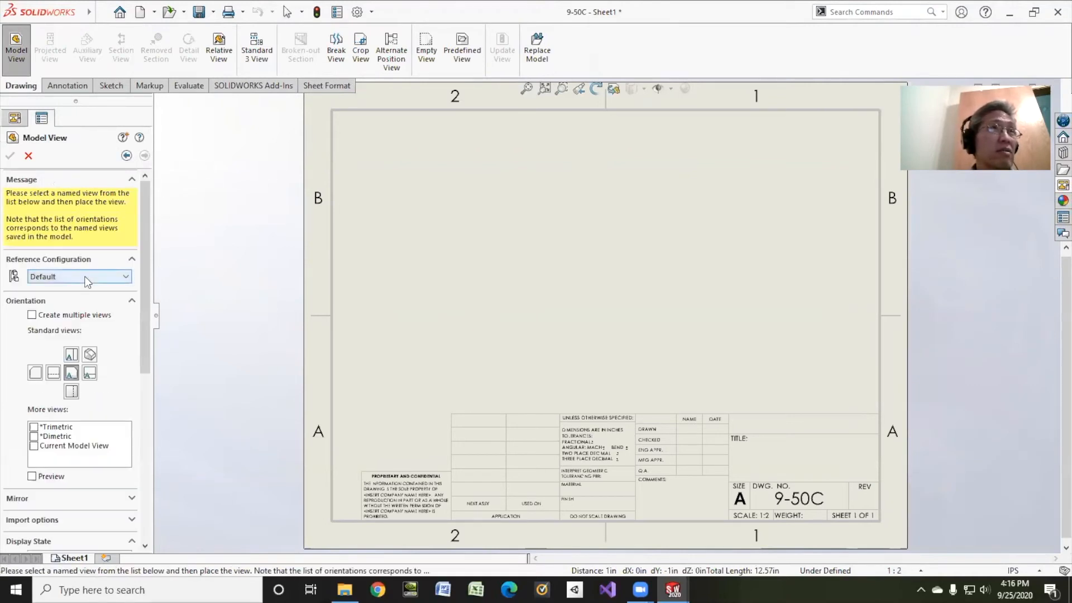
pyautogui.scroll(-5, 100, 335)
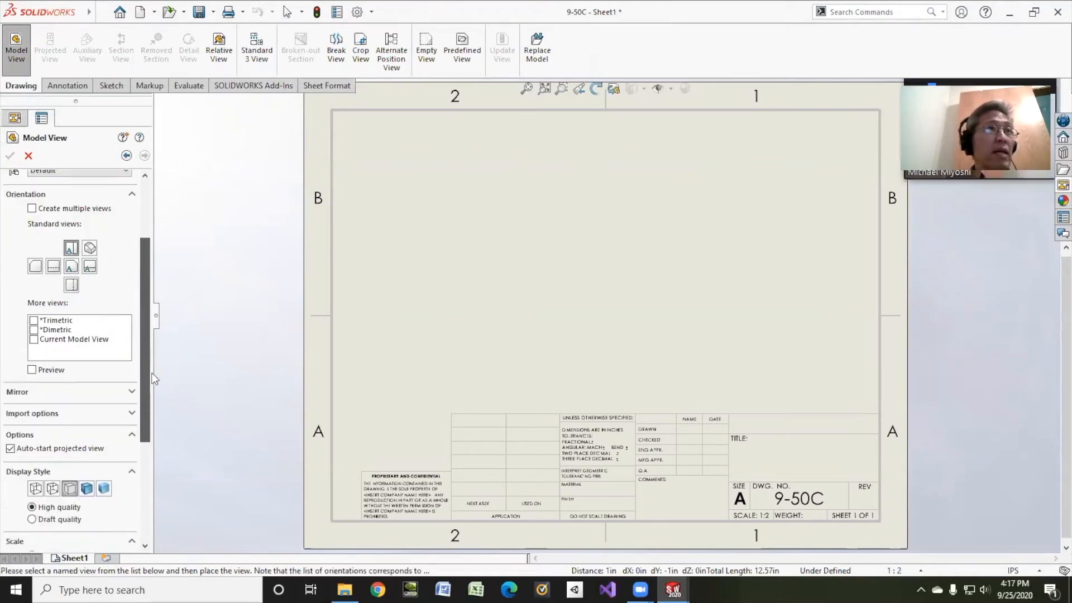
pyautogui.scroll(1, 56, 335)
pyautogui.click(53, 334)
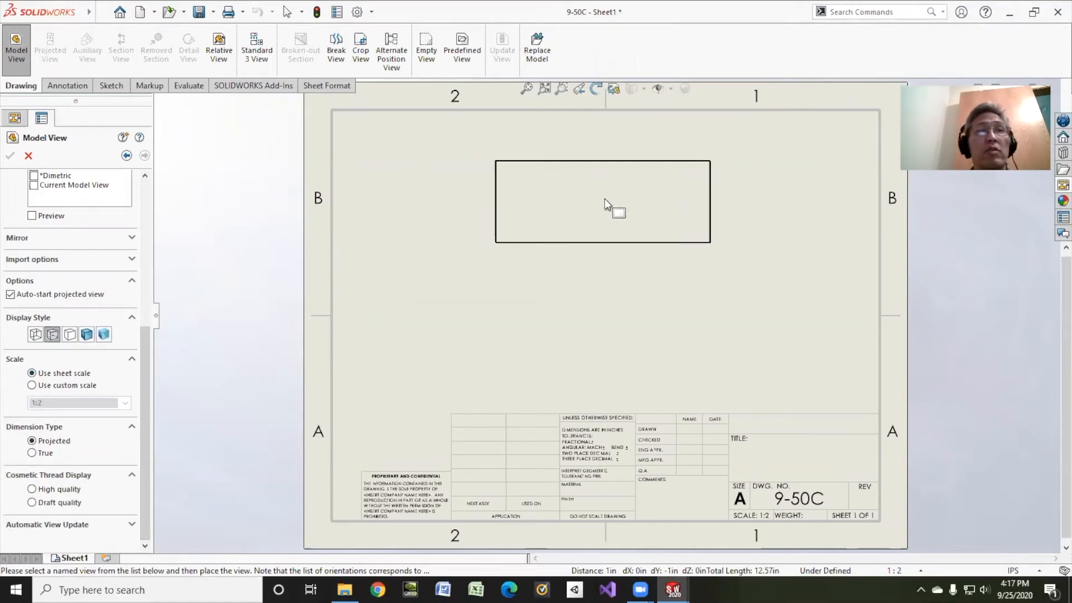
pyautogui.click(605, 197)
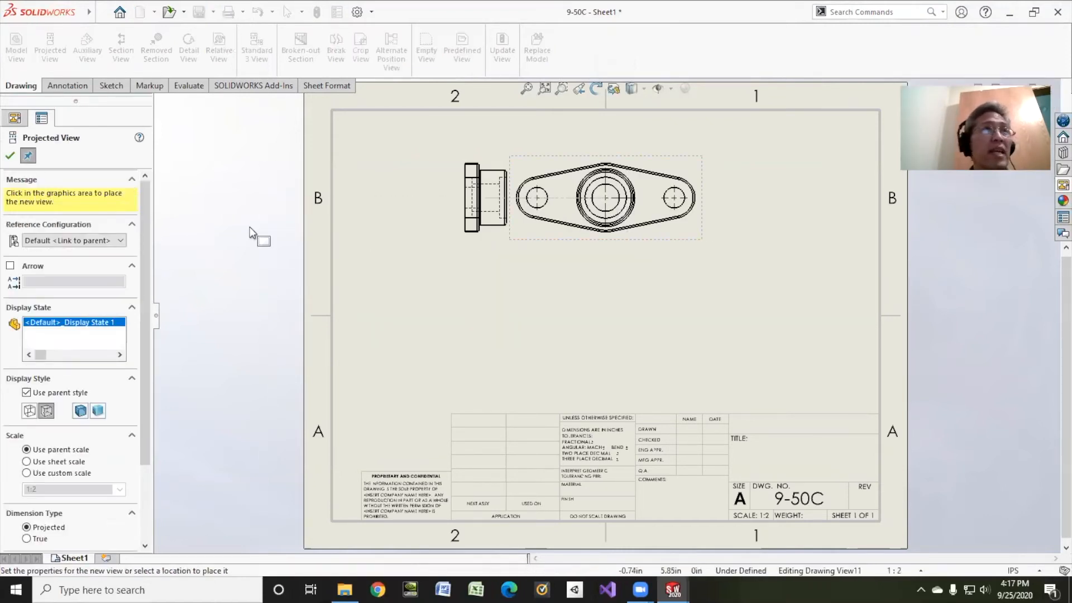
pyautogui.press('Escape')
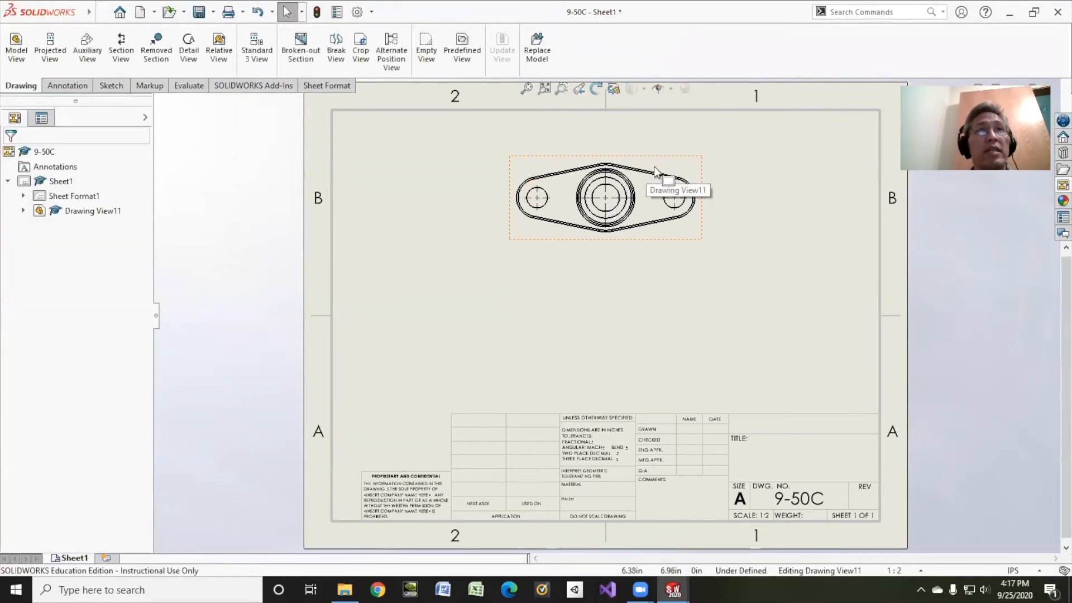
# - Remove the tangent edges from the top view and move the view slightly lower on the sheet
pyautogui.rightClick(653, 171)
pyautogui.moveTo(711, 325)
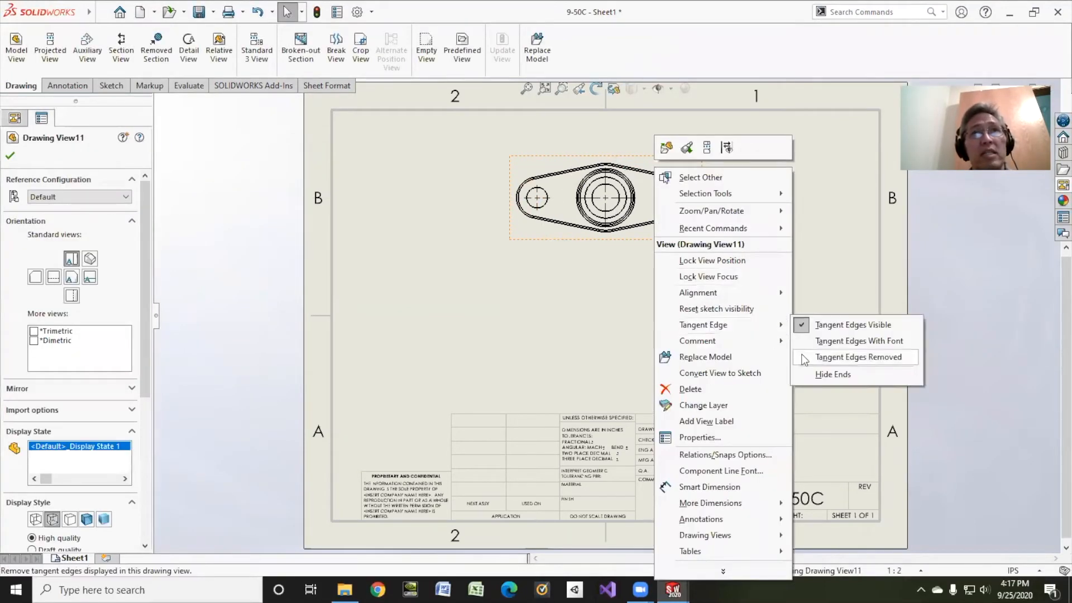
pyautogui.click(815, 358)
pyautogui.moveTo(659, 237)
pyautogui.mouseDown()
pyautogui.moveTo(668, 261)
pyautogui.moveTo(633, 261)
pyautogui.moveTo(659, 265)
pyautogui.mouseUp()
# - Create section view A-A with a horizontal cutting line through the top view's centre, placing it directly below that view
pyautogui.click(121, 50)
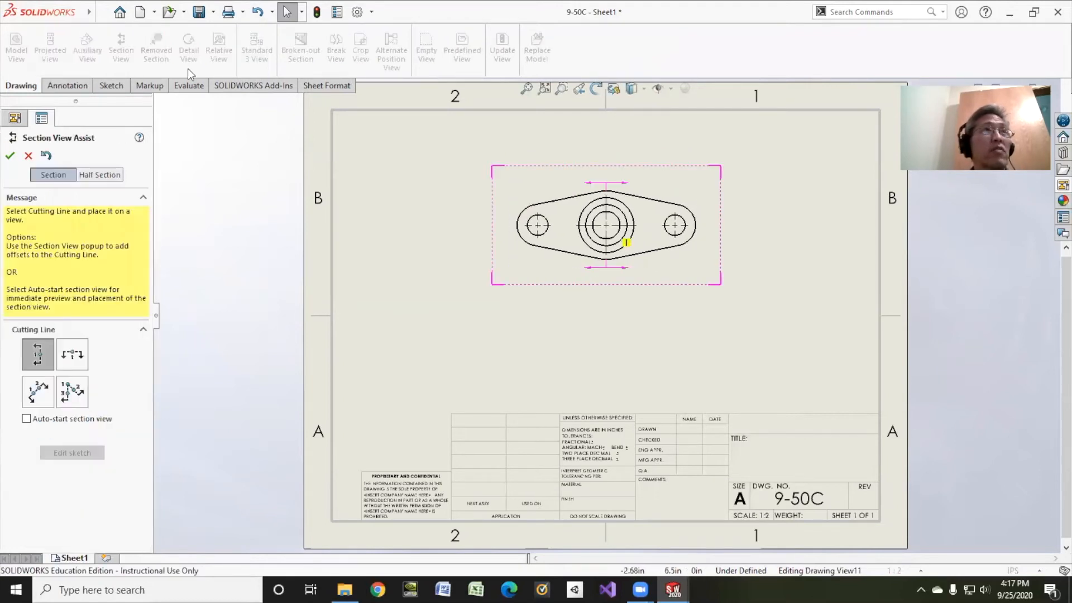
pyautogui.click(74, 360)
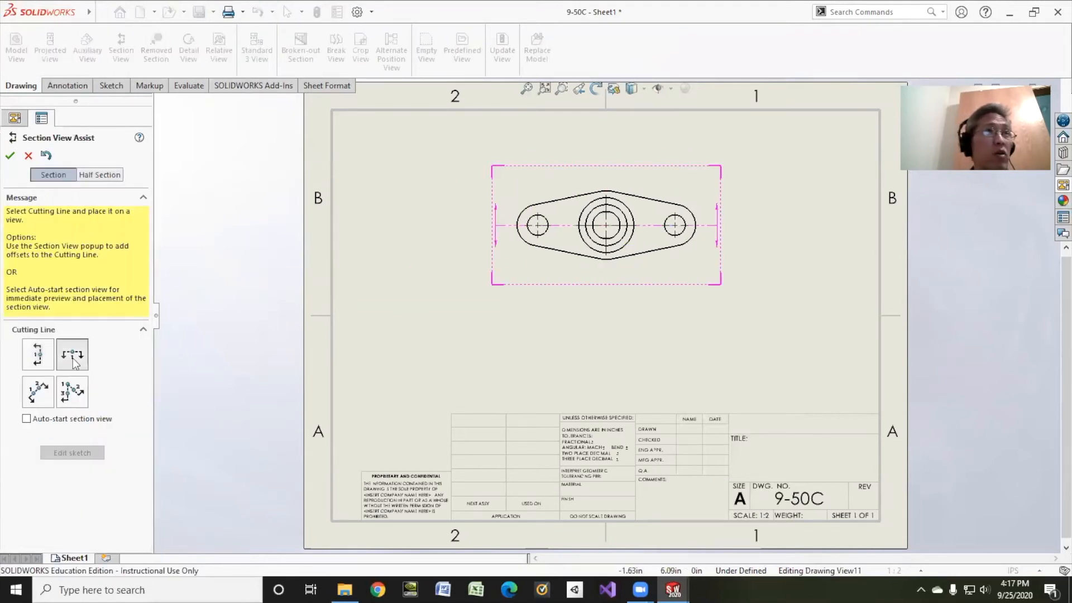
pyautogui.click(607, 225)
pyautogui.click(726, 205)
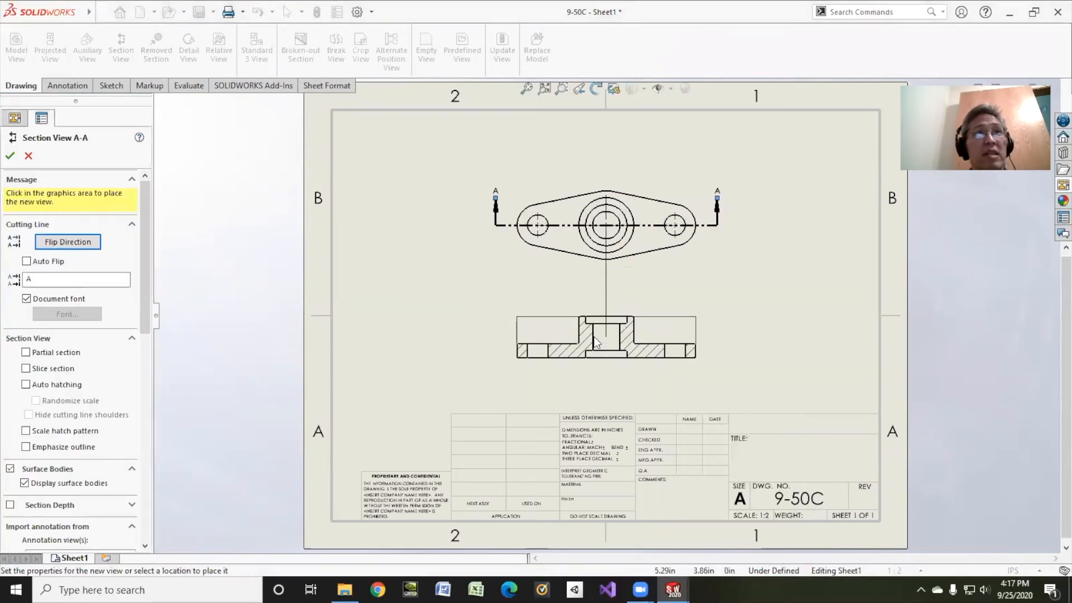
pyautogui.click(595, 340)
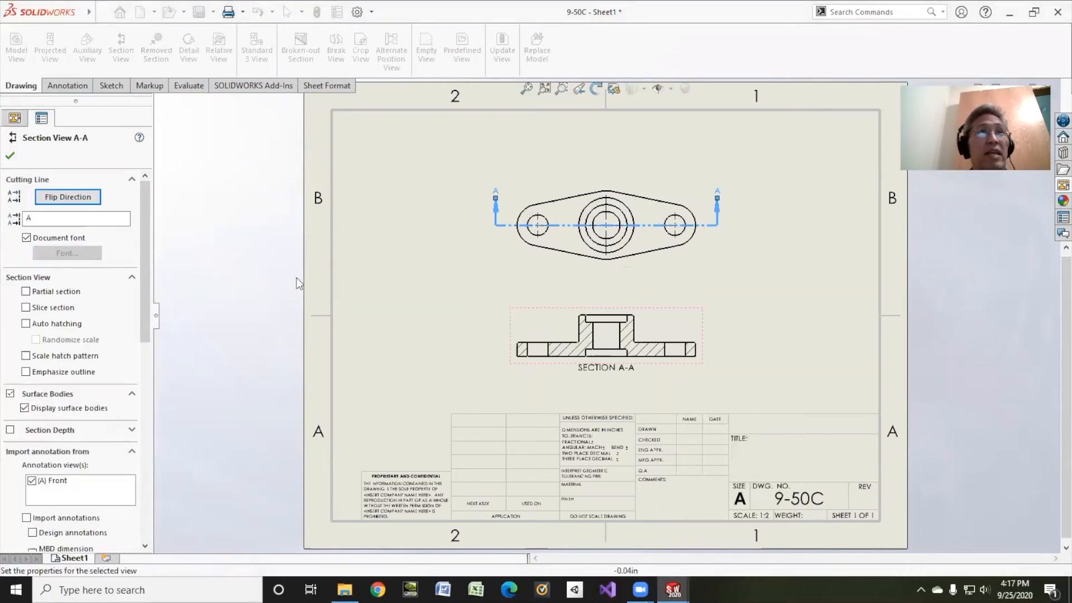
pyautogui.click(50, 196)
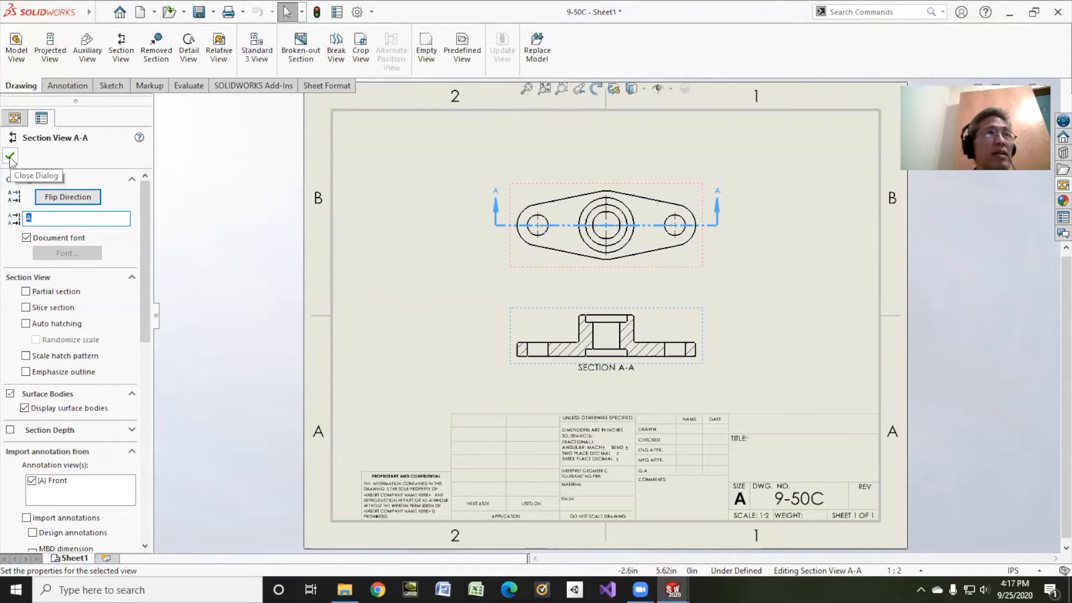
pyautogui.click(9, 156)
# - Import the model dimensions from the entire model into all drawing views, with duplicates eliminated
pyautogui.click(67, 85)
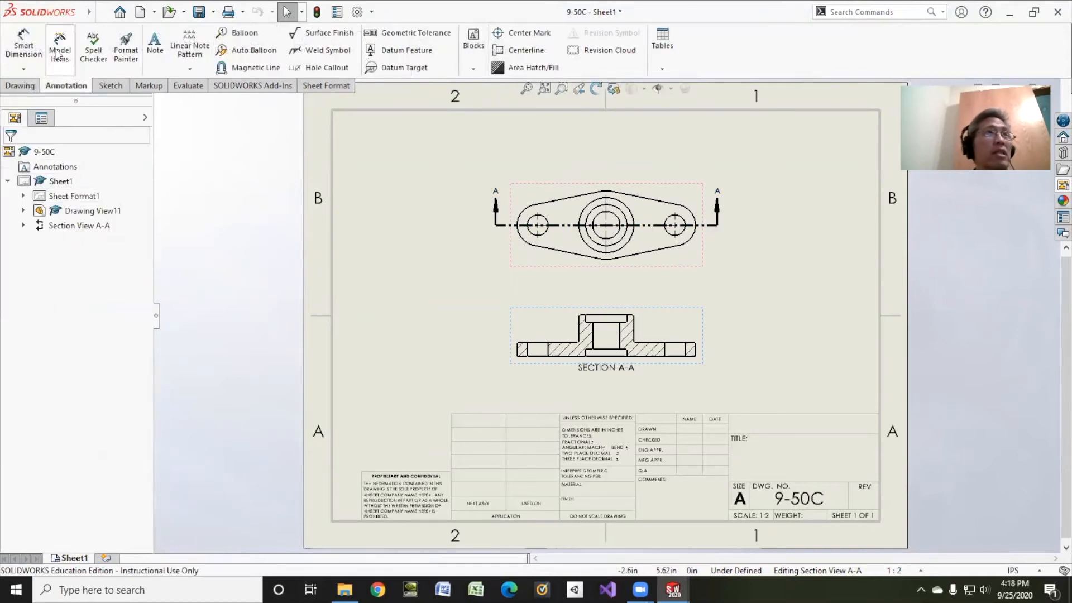
pyautogui.click(60, 51)
pyautogui.click(49, 296)
pyautogui.click(37, 308)
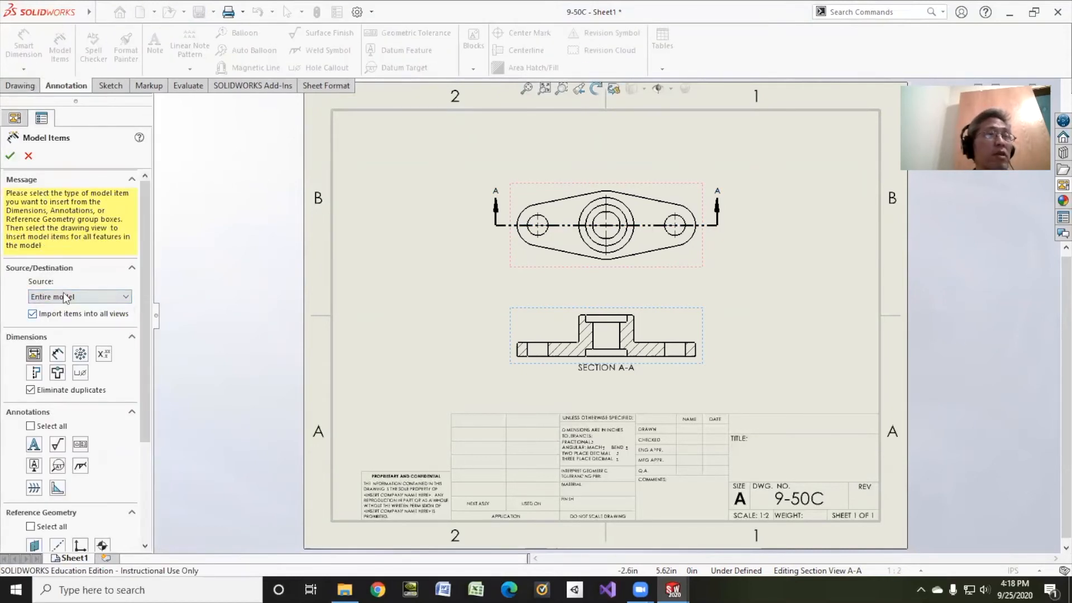
pyautogui.click(10, 156)
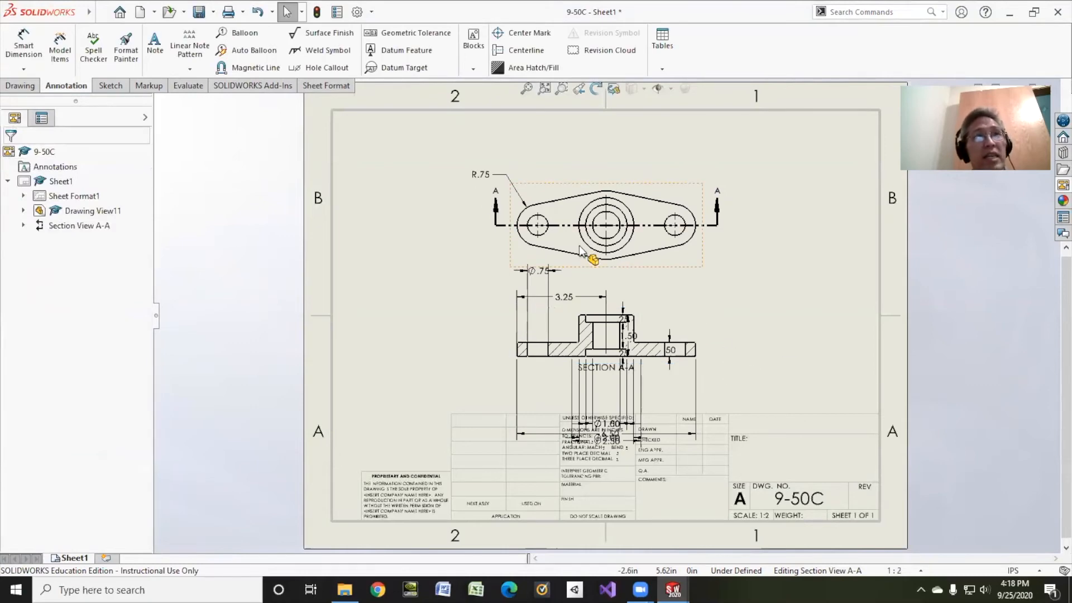
# - Delete the four imported centre-circle diameter dimensions crowded below section A-A
pyautogui.click(639, 405)
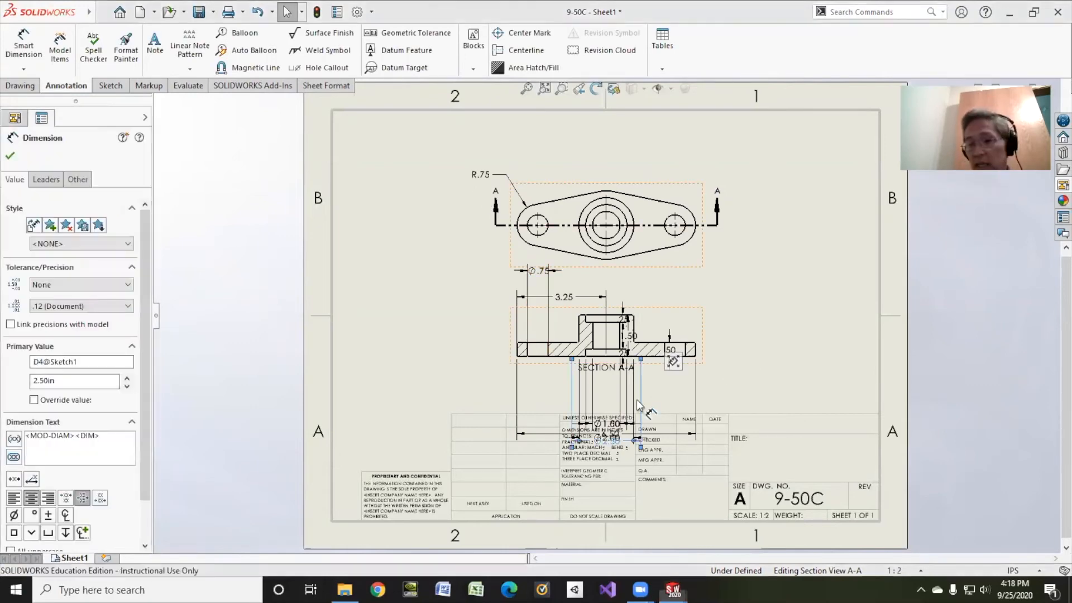
pyautogui.press('Delete')
pyautogui.click(634, 400)
pyautogui.press('Delete')
pyautogui.click(626, 397)
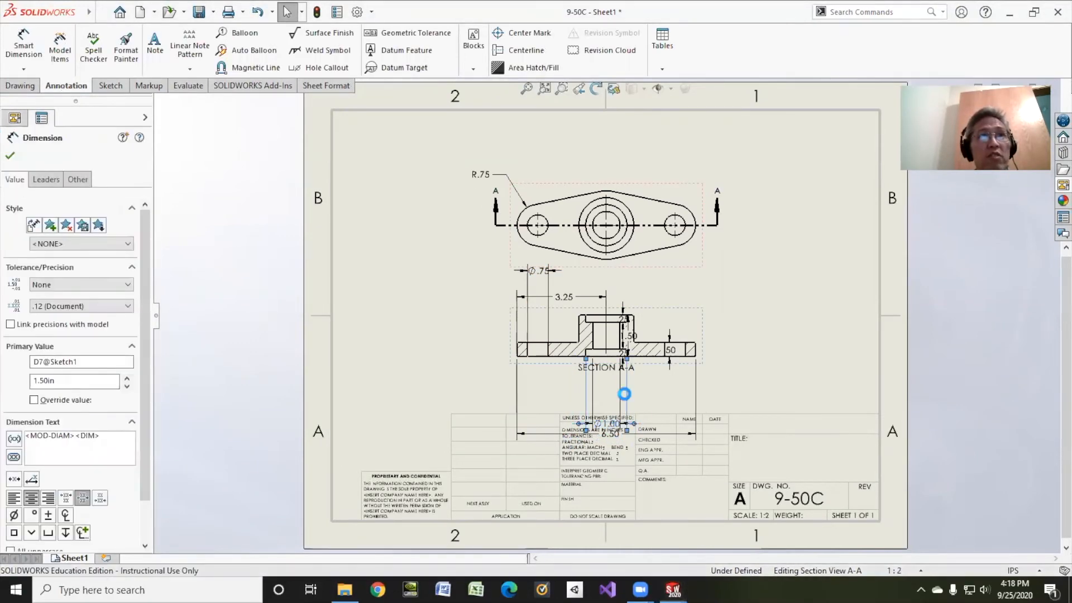
pyautogui.press('Delete')
pyautogui.click(623, 398)
pyautogui.press('Delete')
# - Delete the imported small-hole diameter, half-length and overall-length dimensions from section A-A
pyautogui.click(534, 270)
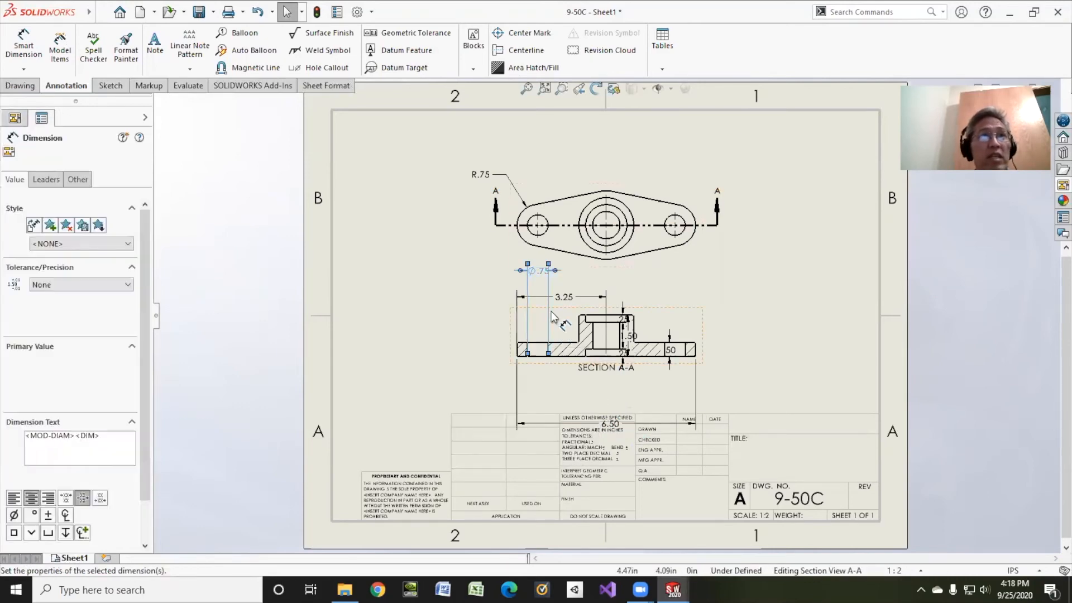
pyautogui.press('Delete')
pyautogui.click(562, 305)
pyautogui.press('Delete')
pyautogui.click(519, 395)
pyautogui.press('Delete')
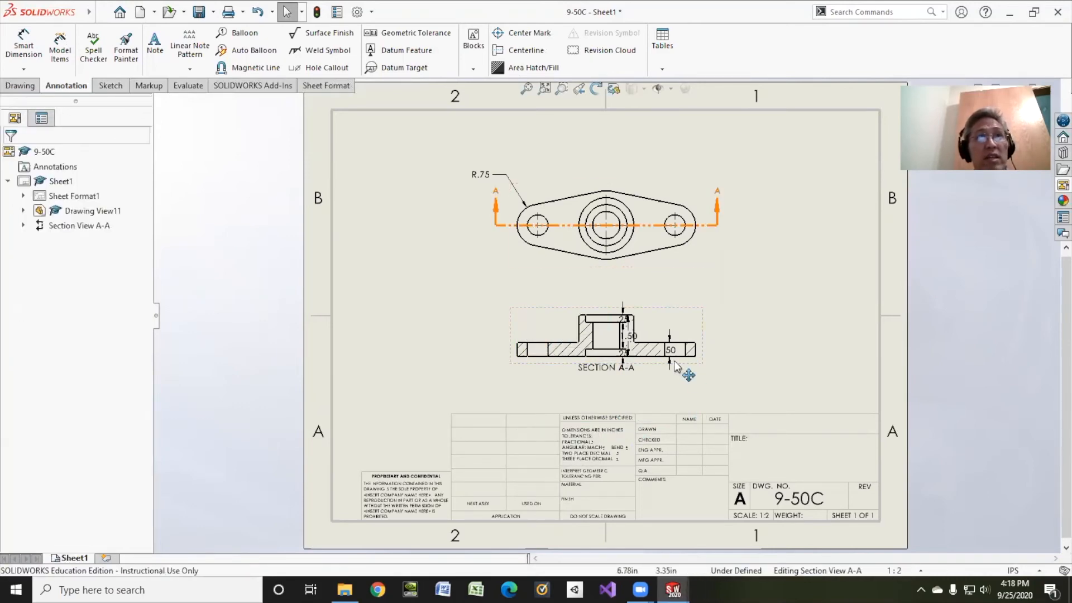
# - Rearrange the flange thickness, overall height and both counterbore depth dimensions clear of the section, on its right-hand side
pyautogui.moveTo(669, 347); pyautogui.dragTo(732, 355)
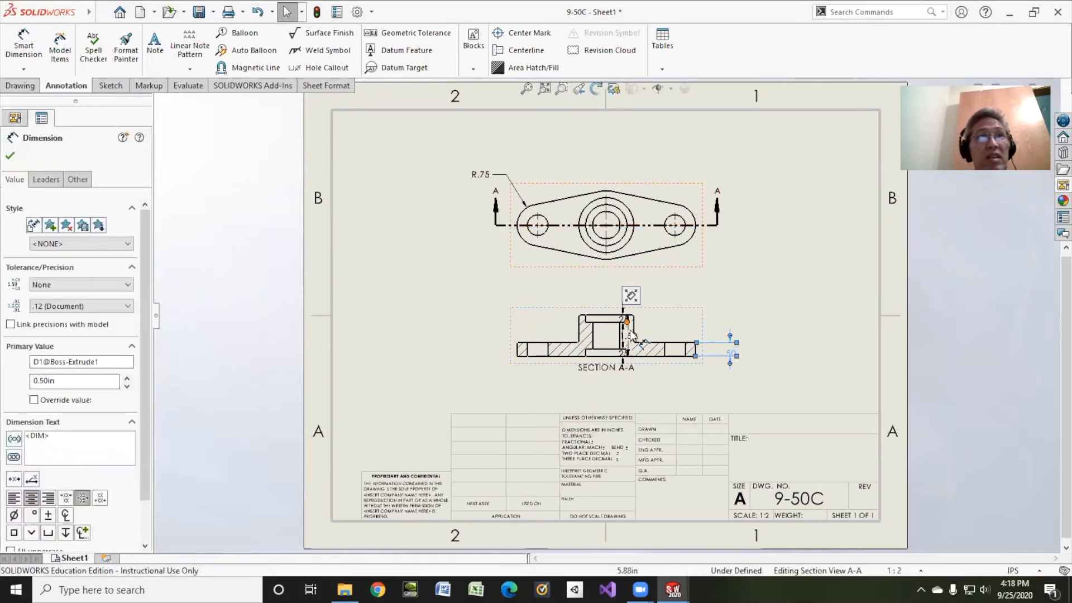
pyautogui.moveTo(630, 336); pyautogui.dragTo(740, 375)
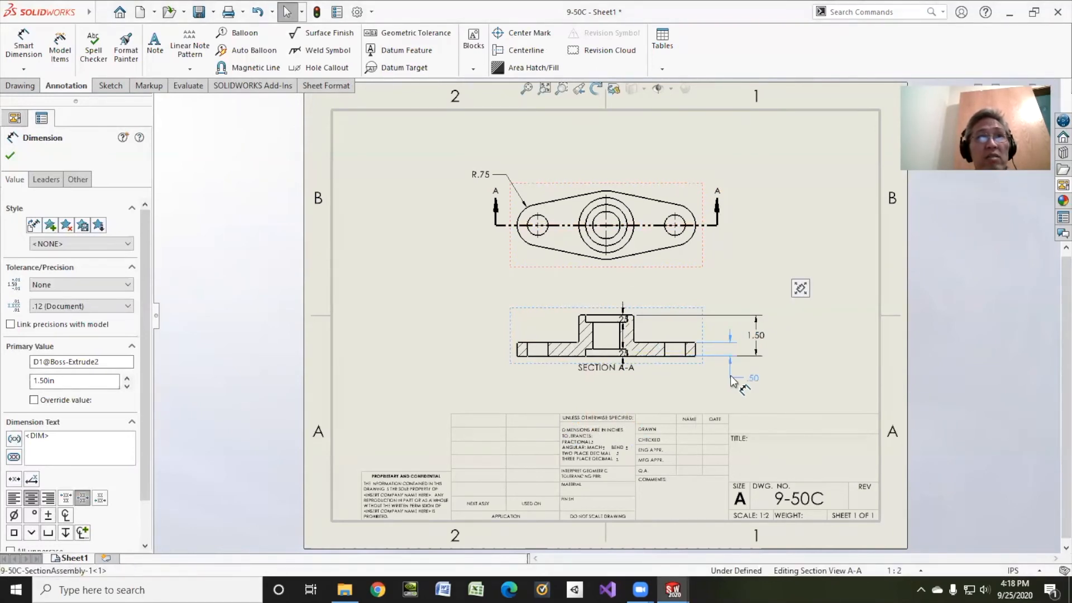
pyautogui.moveTo(623, 319); pyautogui.dragTo(682, 300)
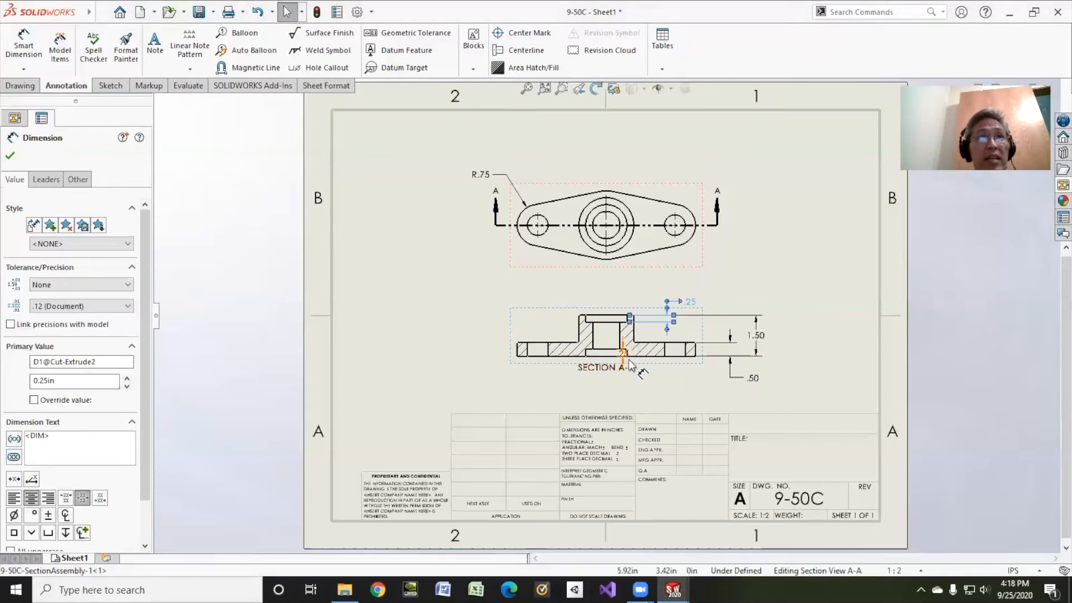
pyautogui.moveTo(630, 363); pyautogui.dragTo(719, 352)
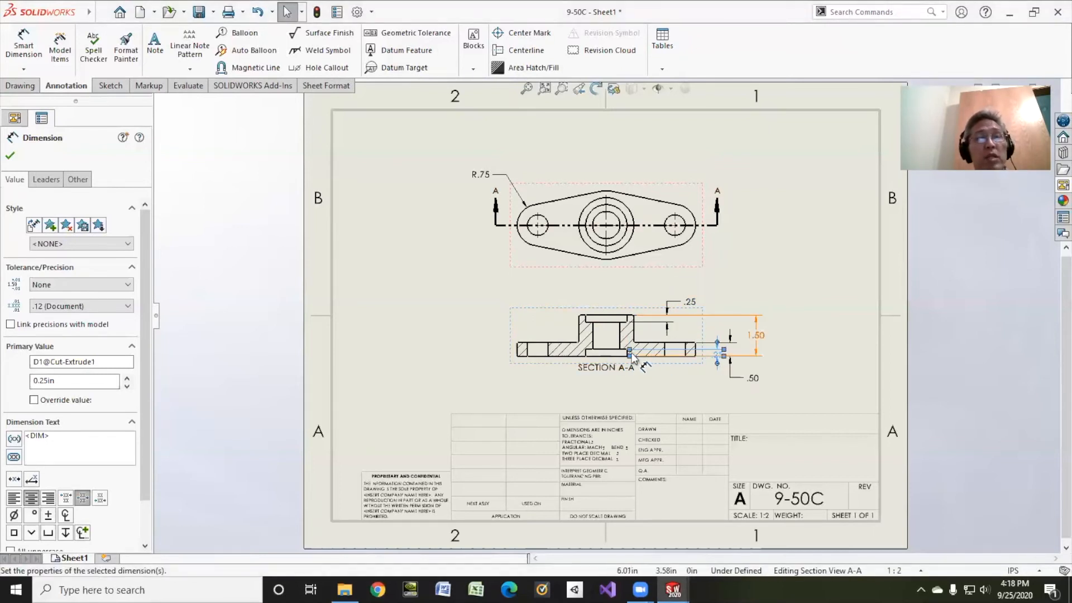
pyautogui.click(659, 290)
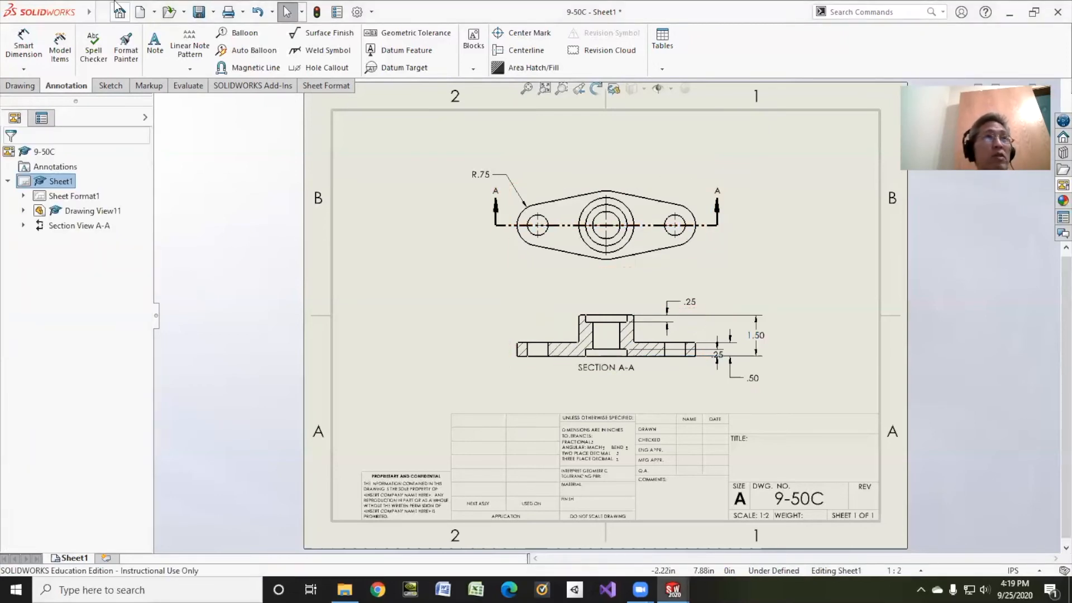
# - Prefix the left end's radius dimension in the top view with 2X
pyautogui.click(31, 49)
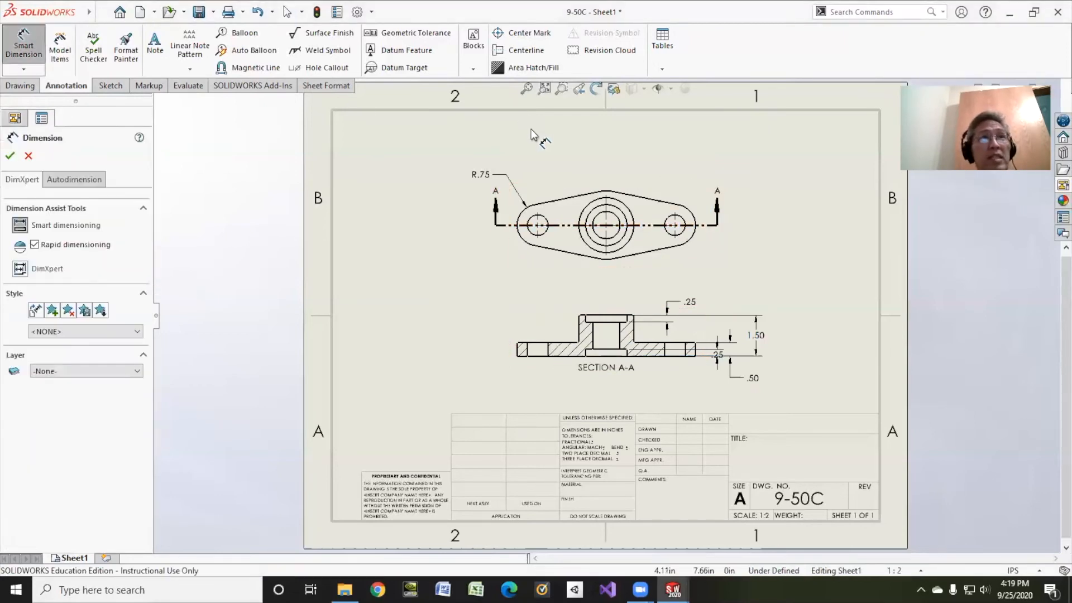
pyautogui.click(476, 175)
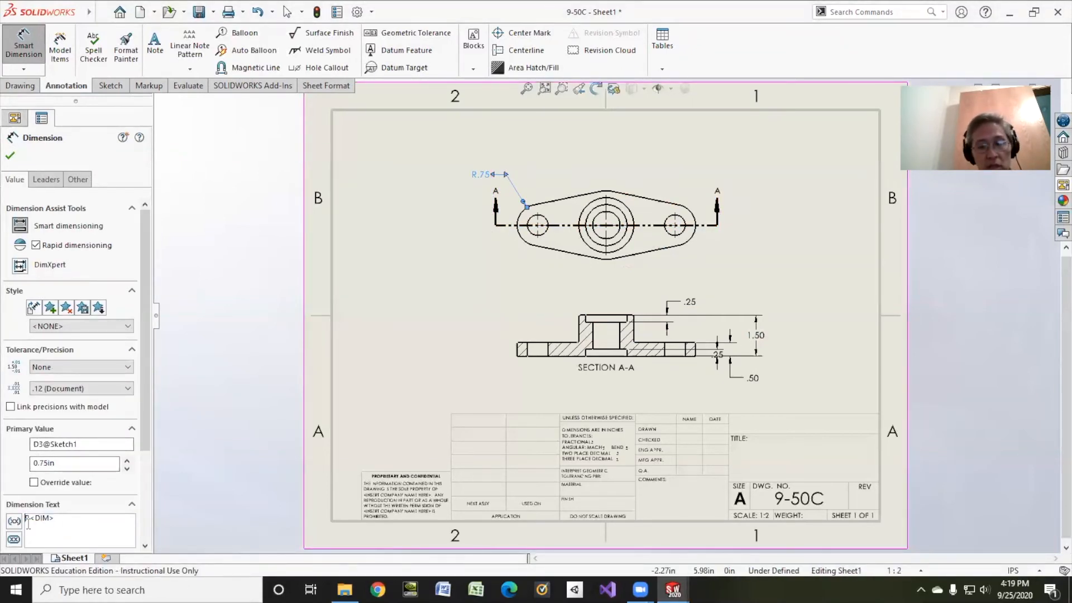
pyautogui.write('2X')
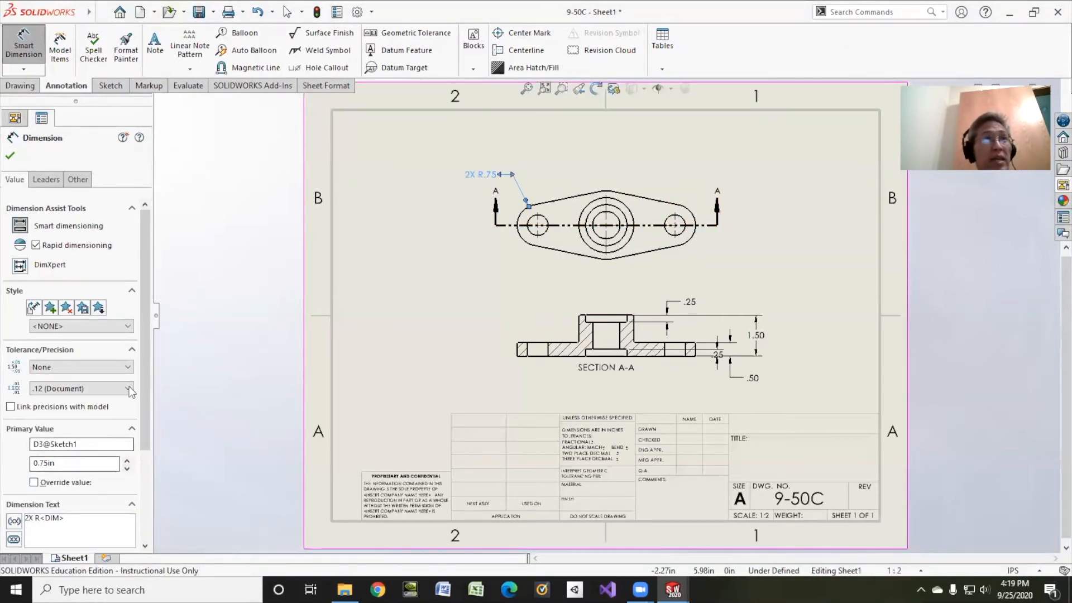
# - Dimension the left small hole's diameter in the top view, placed at the lower left, with the prefix 2X
pyautogui.click(522, 238)
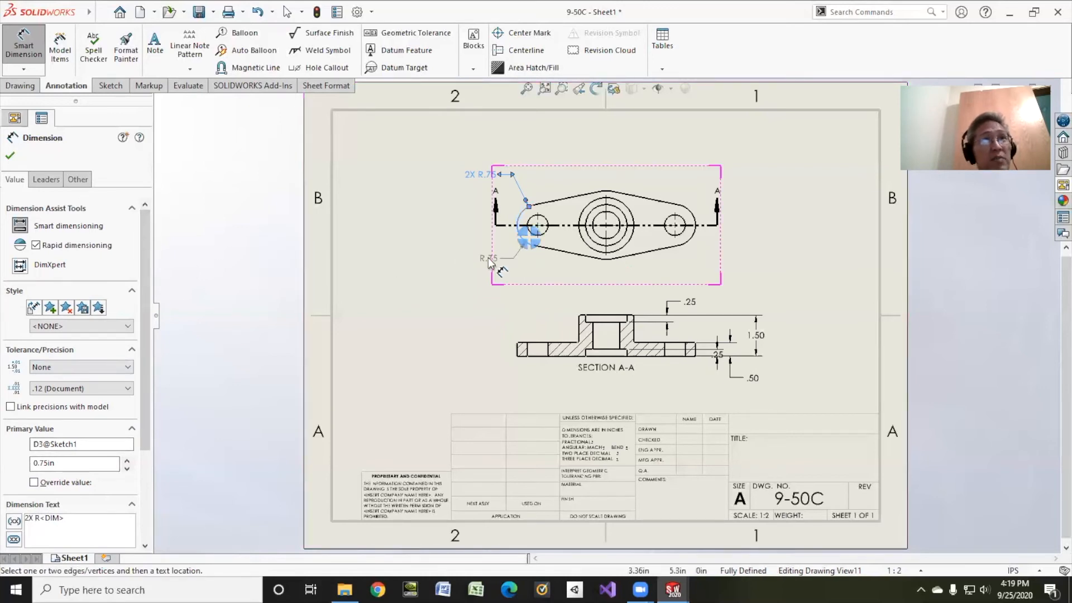
pyautogui.press('Escape')
pyautogui.click(529, 237)
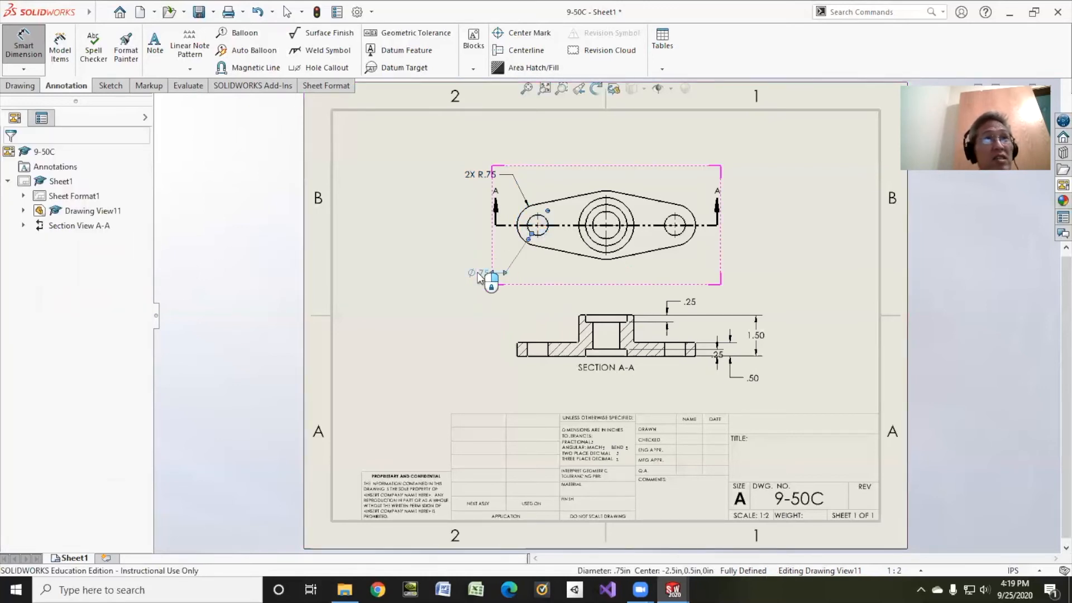
pyautogui.click(479, 277)
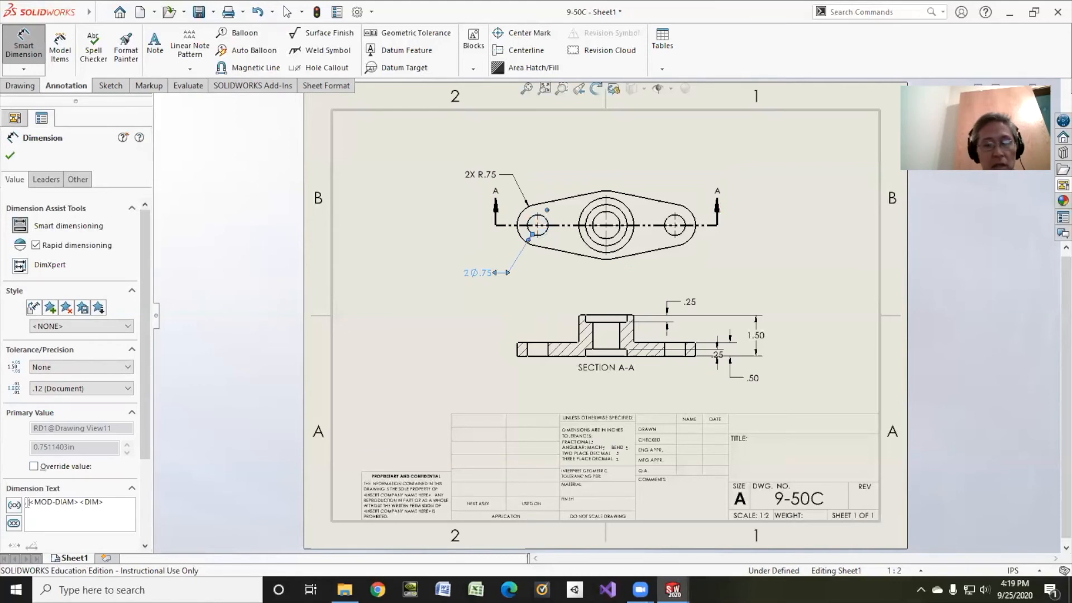
pyautogui.write('2X')
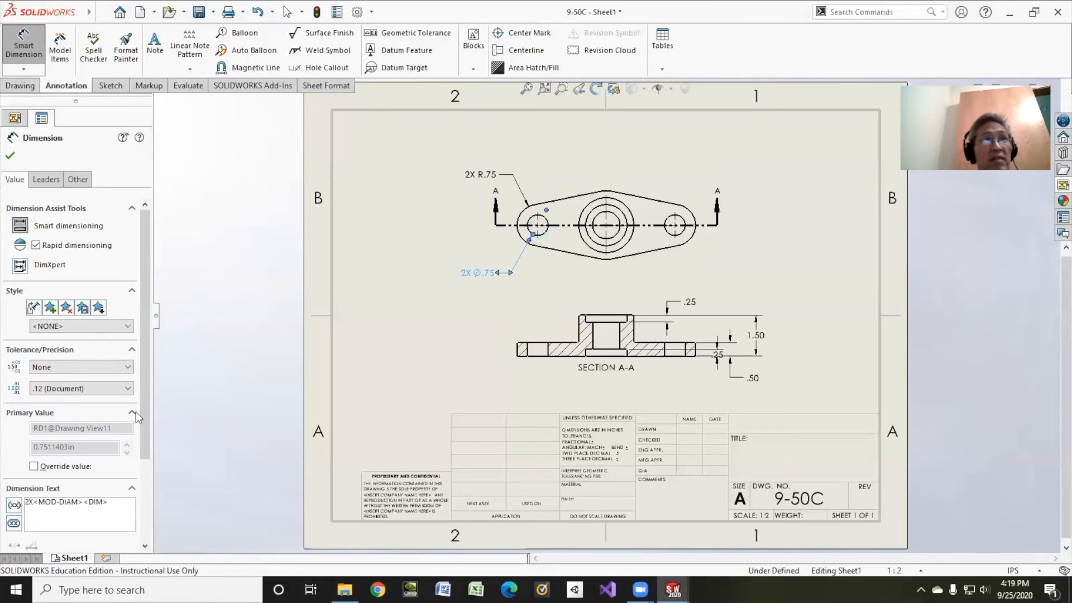
# - Dimension the top view's upper central arc radius and the diameters of the centre bore and the outer boss circle
pyautogui.click(601, 193)
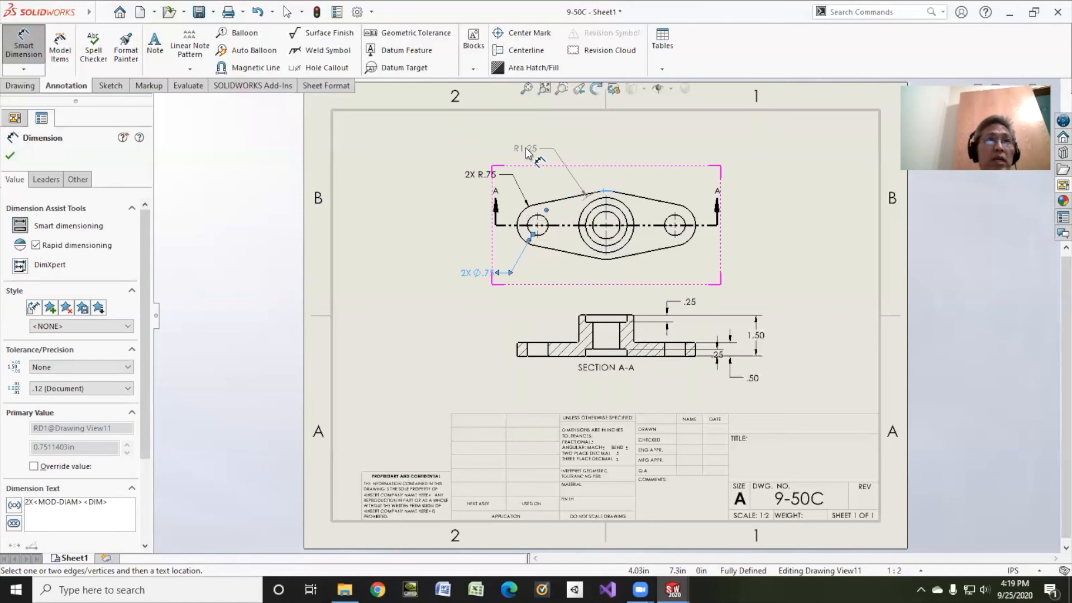
pyautogui.click(526, 152)
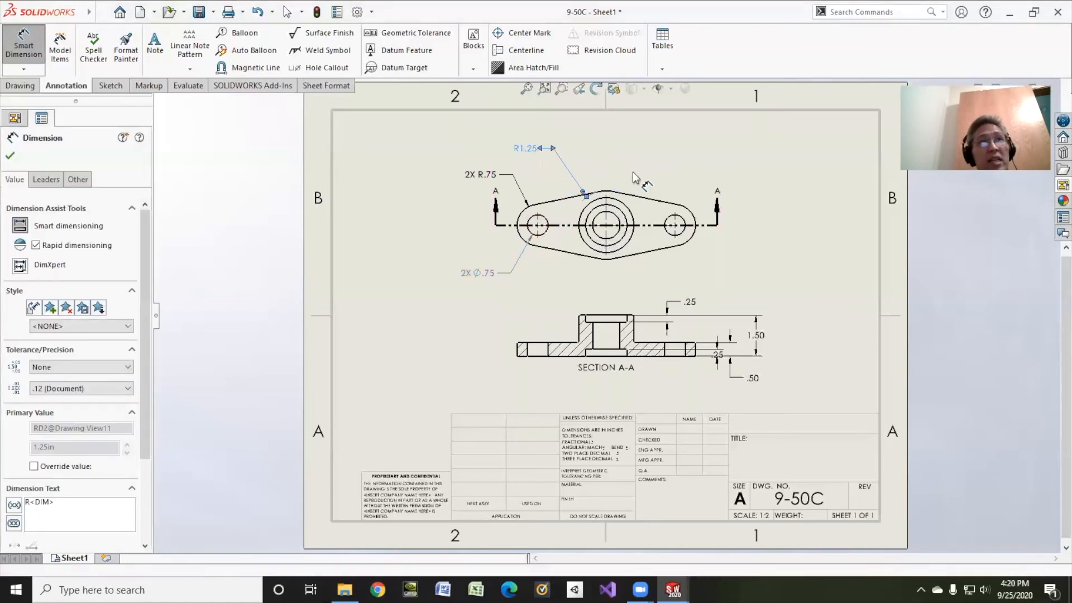
pyautogui.click(615, 221)
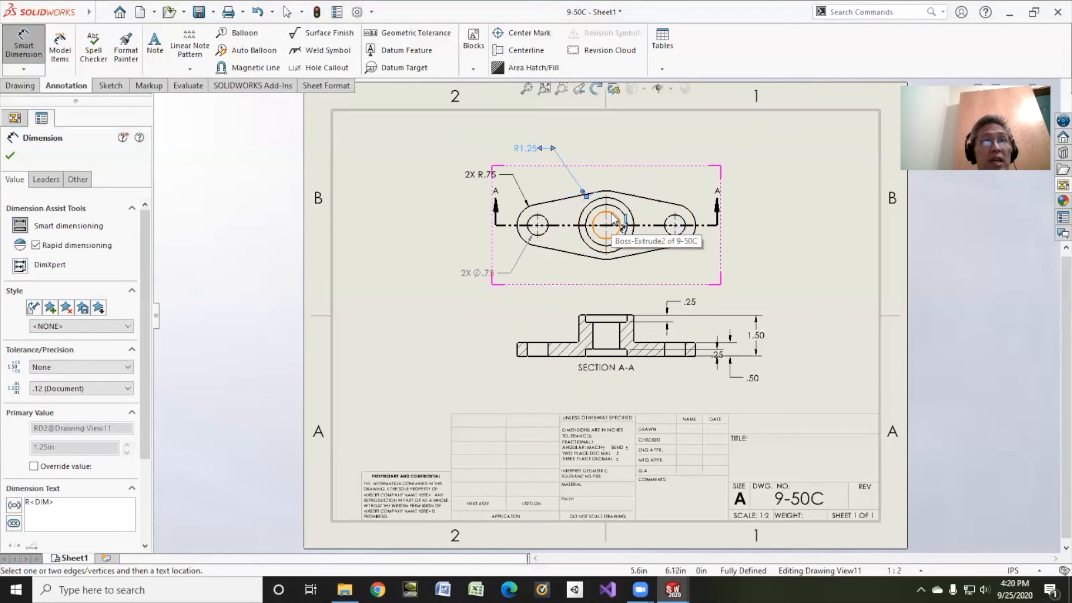
pyautogui.click(681, 150)
pyautogui.click(590, 241)
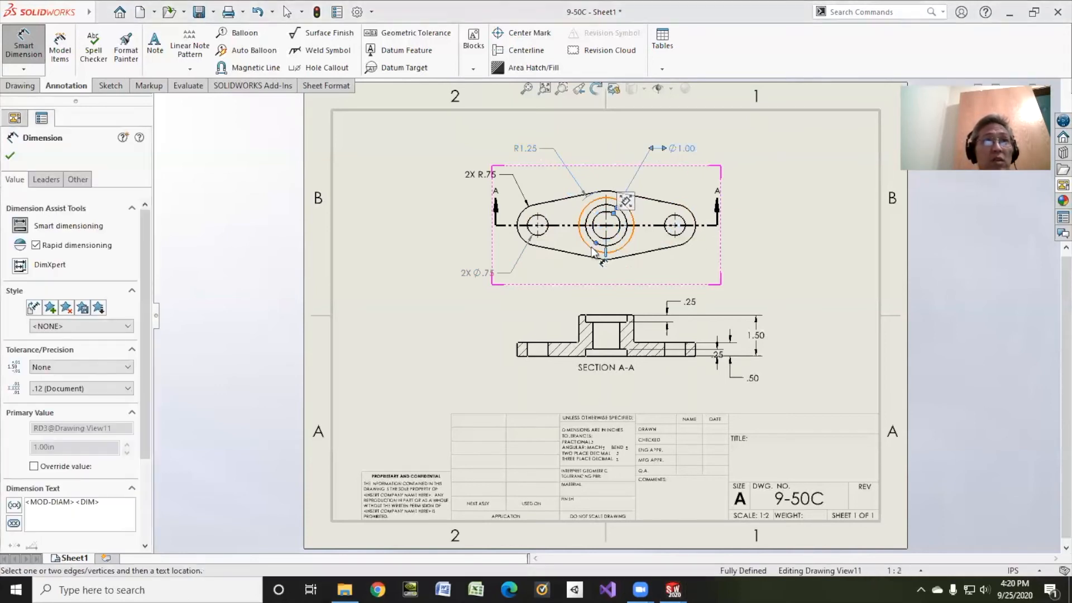
pyautogui.click(537, 285)
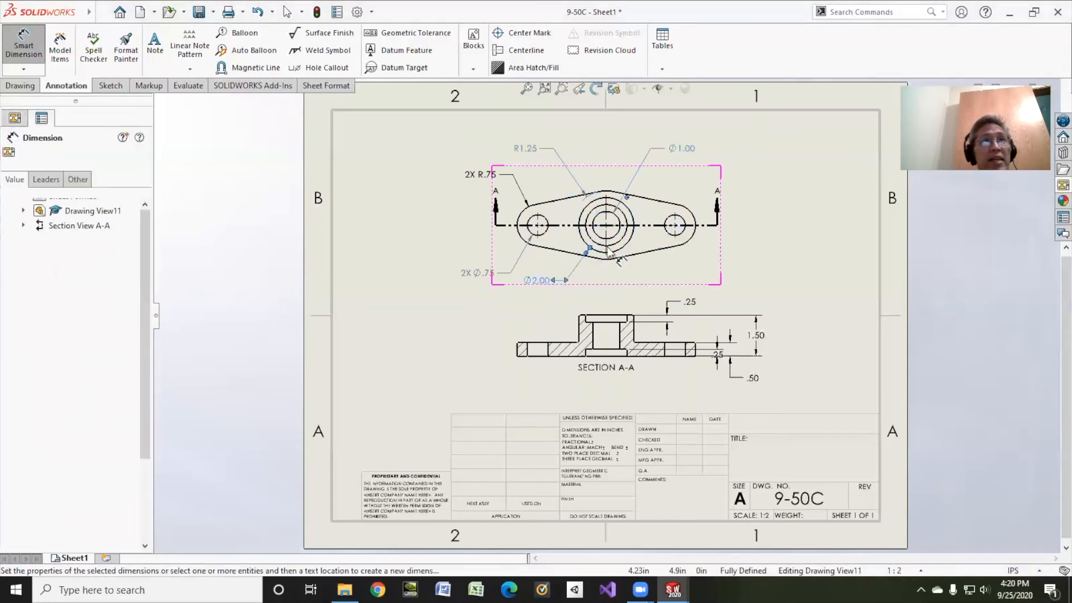
# - Dimension the counterbore circle's diameter in the top view, placed above the part between the arc radius and bore dimensions
pyautogui.click(789, 187)
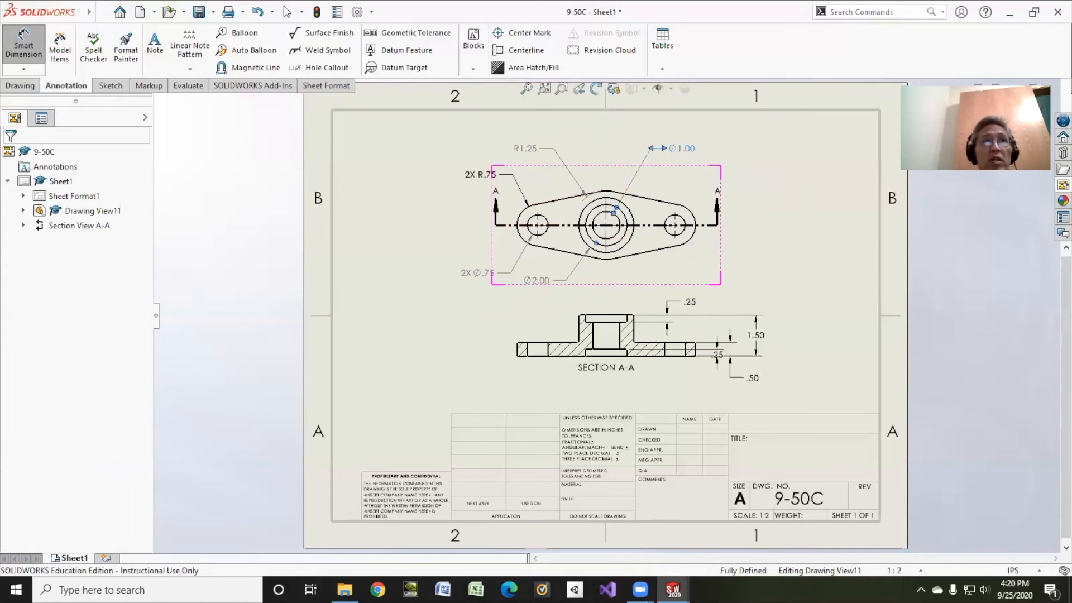
pyautogui.click(679, 149)
pyautogui.click(600, 210)
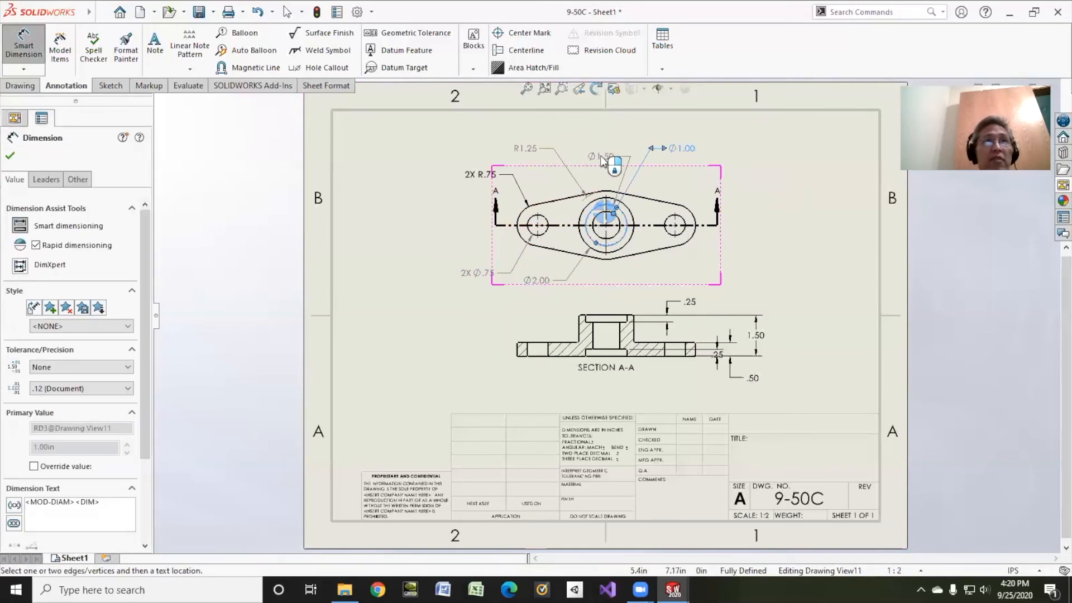
pyautogui.click(601, 152)
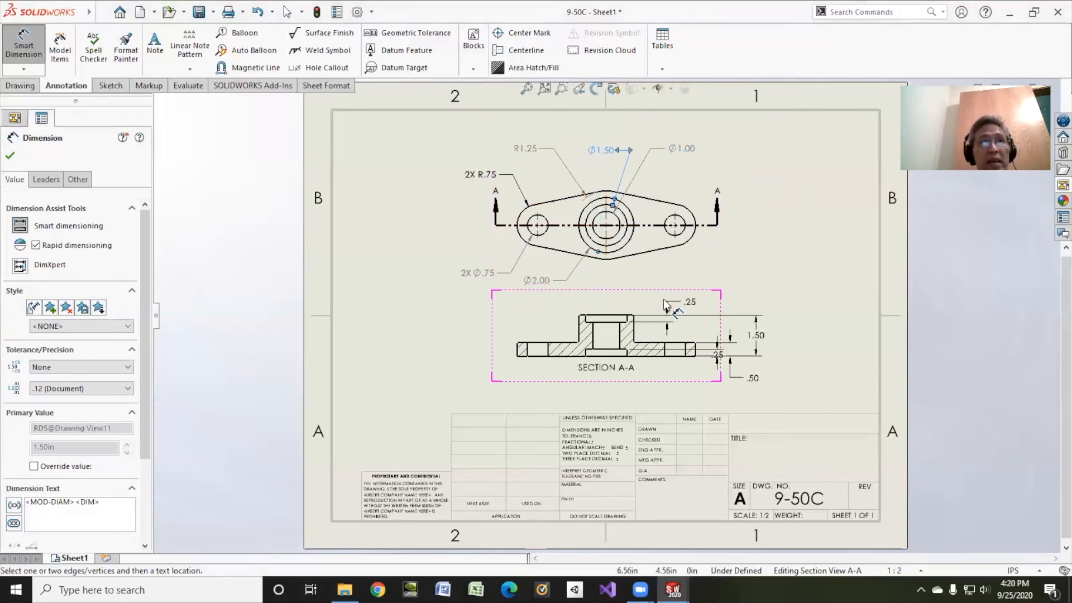
# - Extend the centre bore's diameter dimension in the top view with a counterbore symbol, Ø1.50 and, on a second line, depth symbol 0.25
pyautogui.click(687, 150)
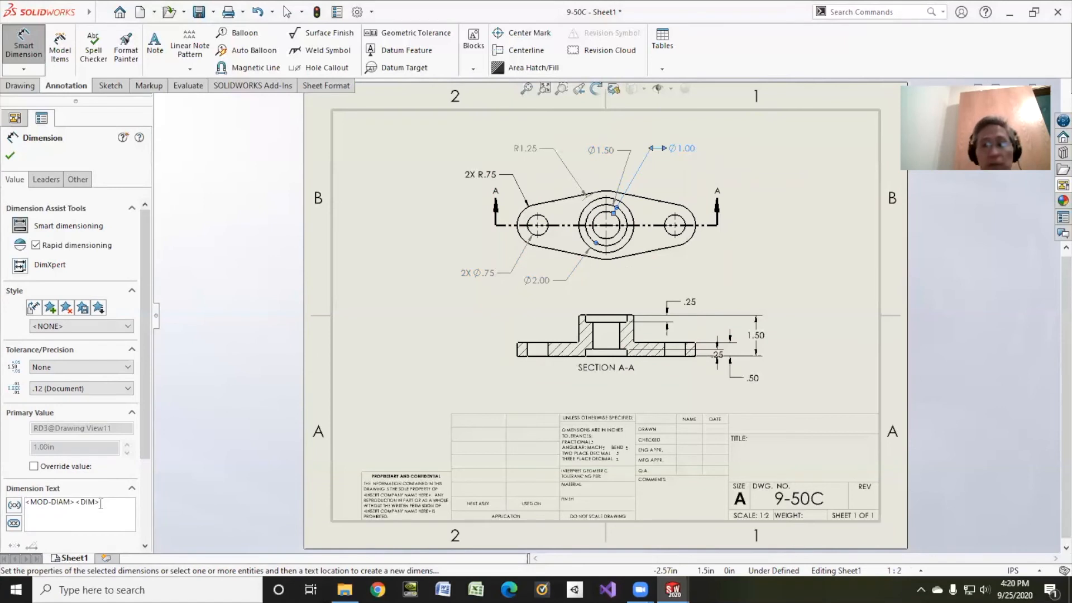
pyautogui.scroll(-3, 135, 415)
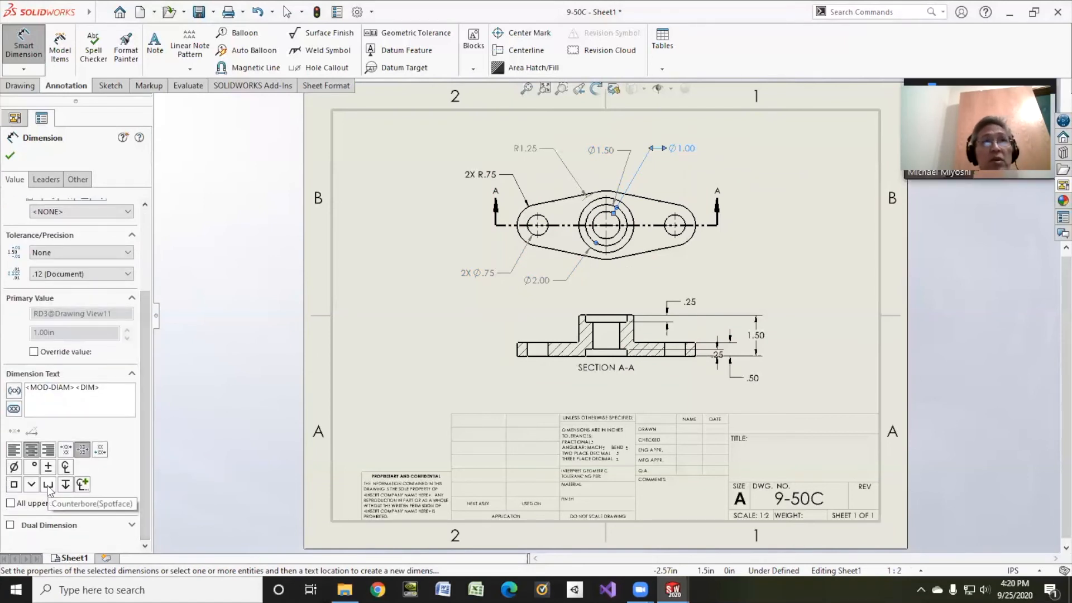
pyautogui.click(705, 150)
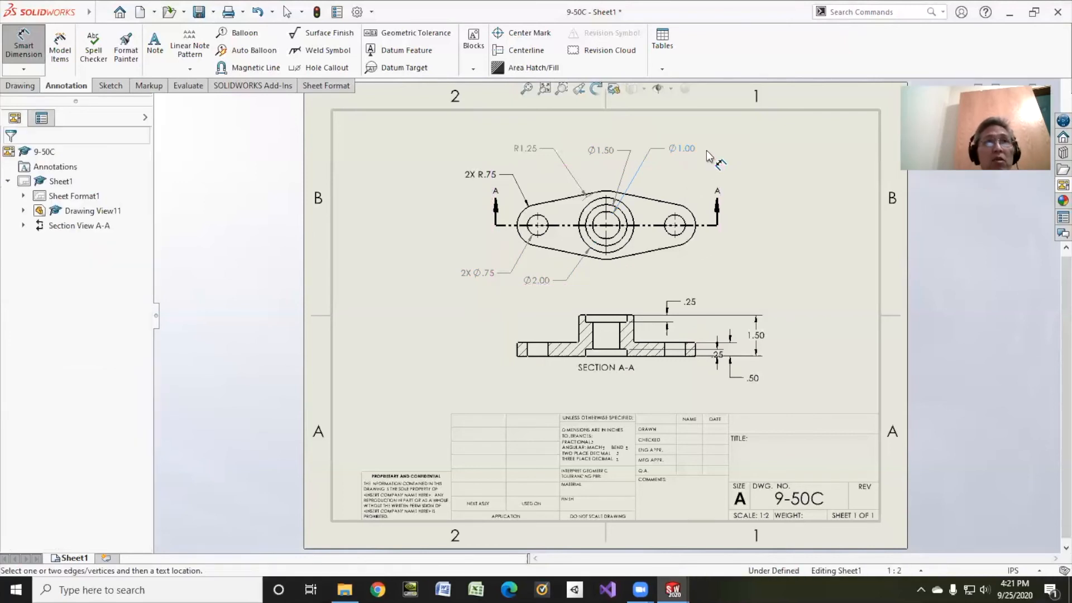
pyautogui.click(668, 149)
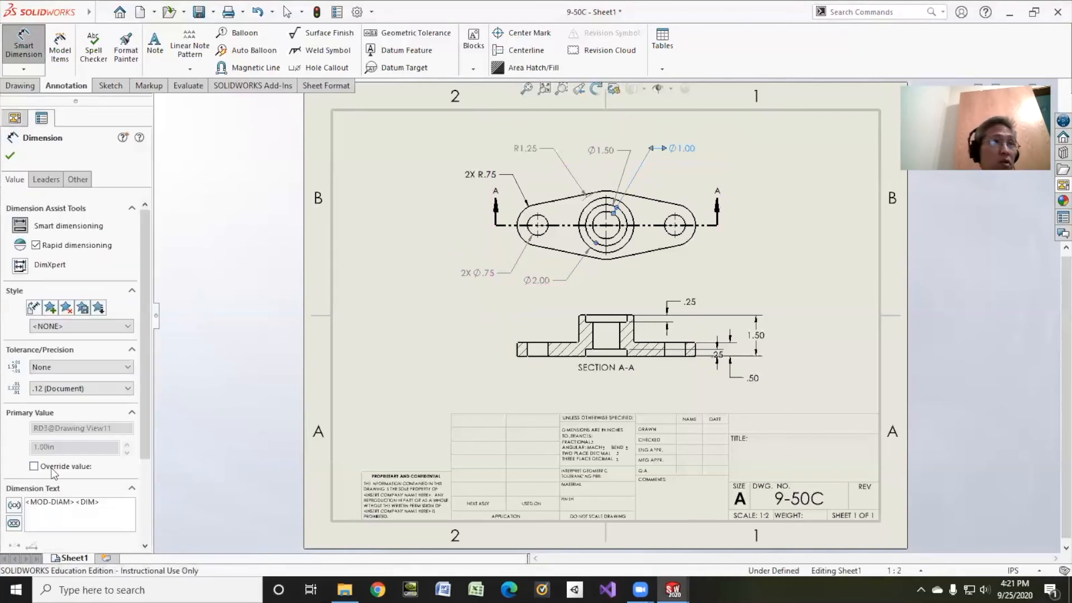
pyautogui.scroll(-3, 143, 384)
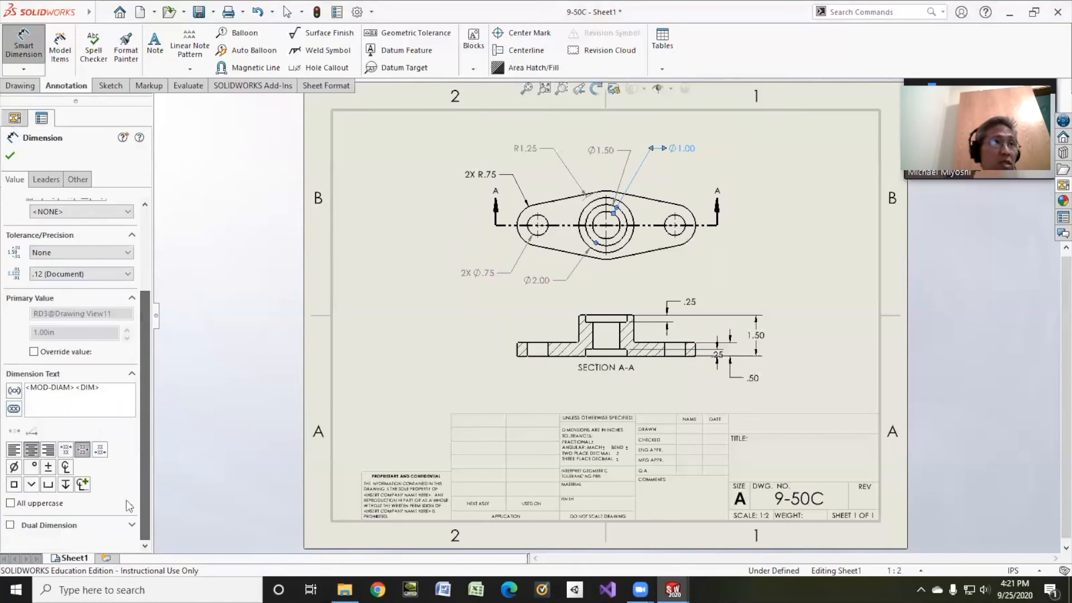
pyautogui.click(48, 485)
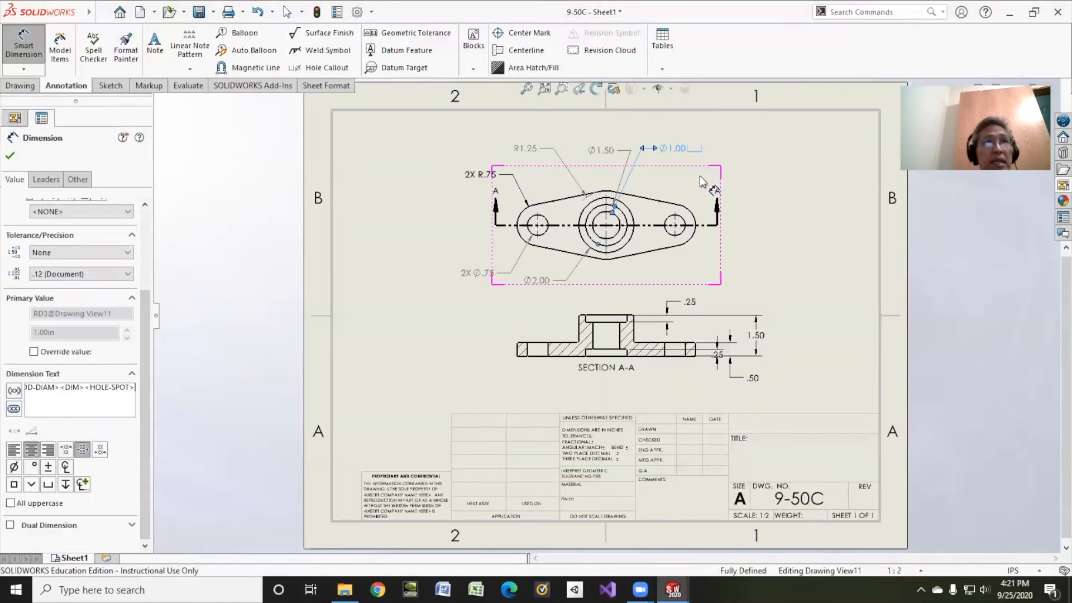
pyautogui.click(13, 468)
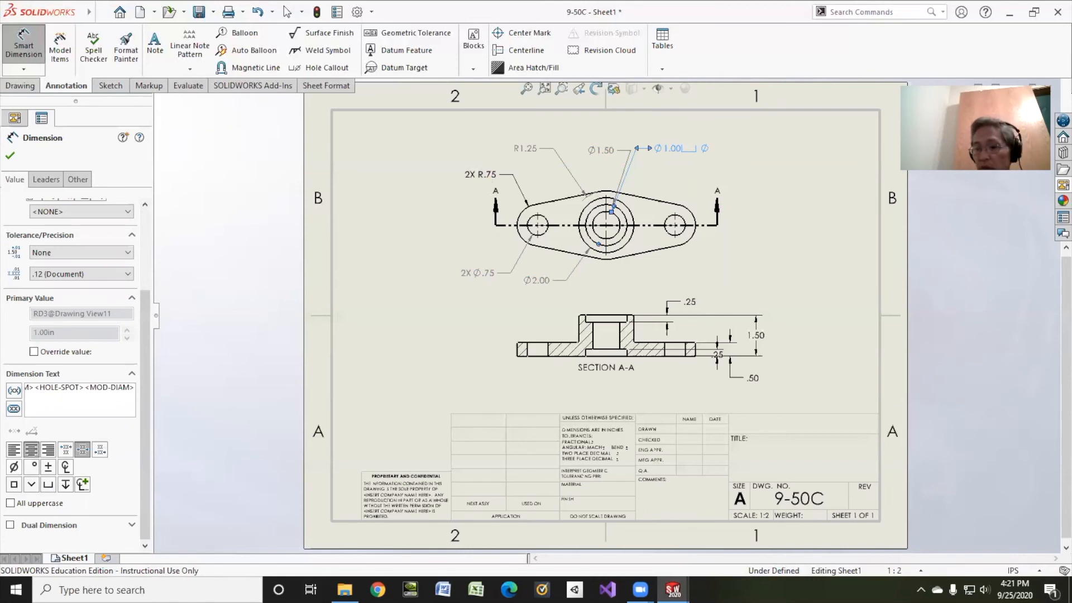
pyautogui.write('1.50')
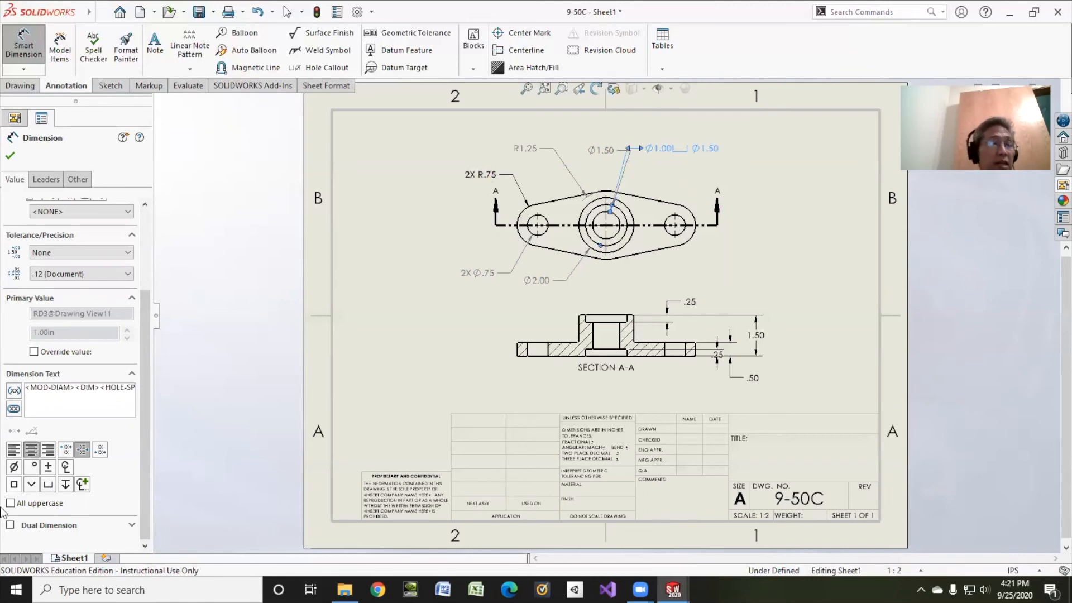
pyautogui.click(65, 484)
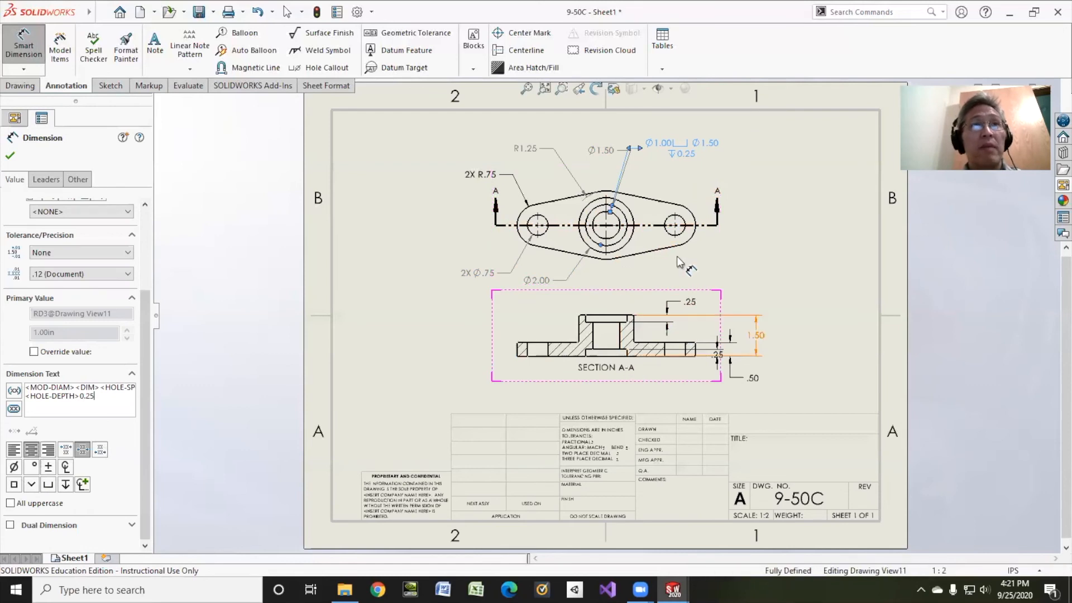
# - Prefix the centre bore callout with 2X and insert a space before its counterbore symbol
pyautogui.click(28, 387)
pyautogui.write('2X')
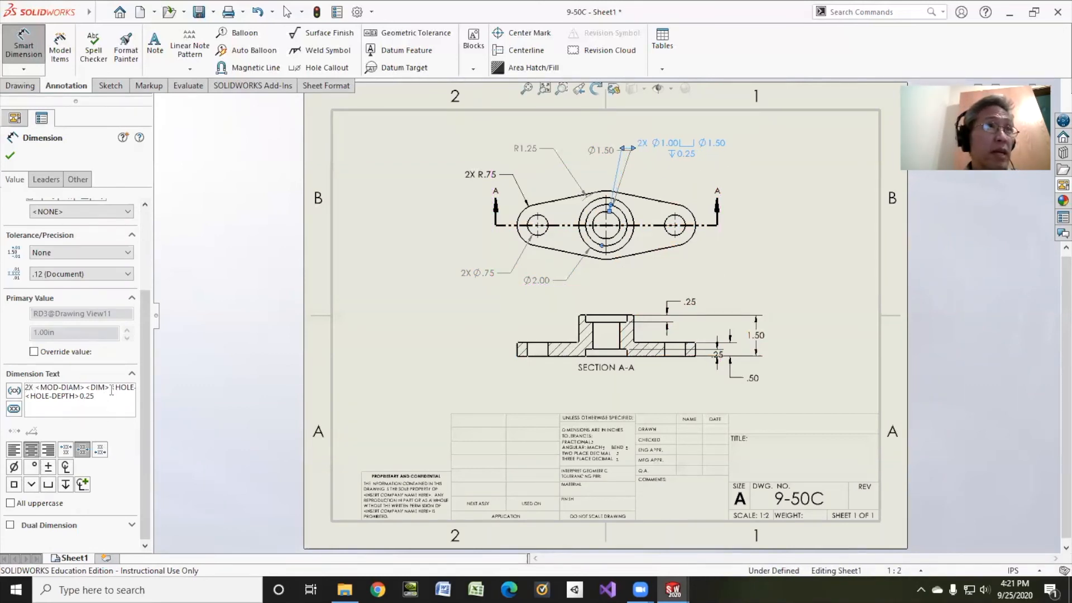
pyautogui.press('Right')
pyautogui.press('Right')
pyautogui.press('Right')
pyautogui.press('Right')
pyautogui.press('Right')
pyautogui.press('Right')
pyautogui.press('Right')
pyautogui.press('Right')
pyautogui.press('Right')
pyautogui.press('Right')
pyautogui.press('Right')
pyautogui.press('Right')
pyautogui.press('Right')
pyautogui.press('Right')
pyautogui.press('Right')
pyautogui.press('Right')
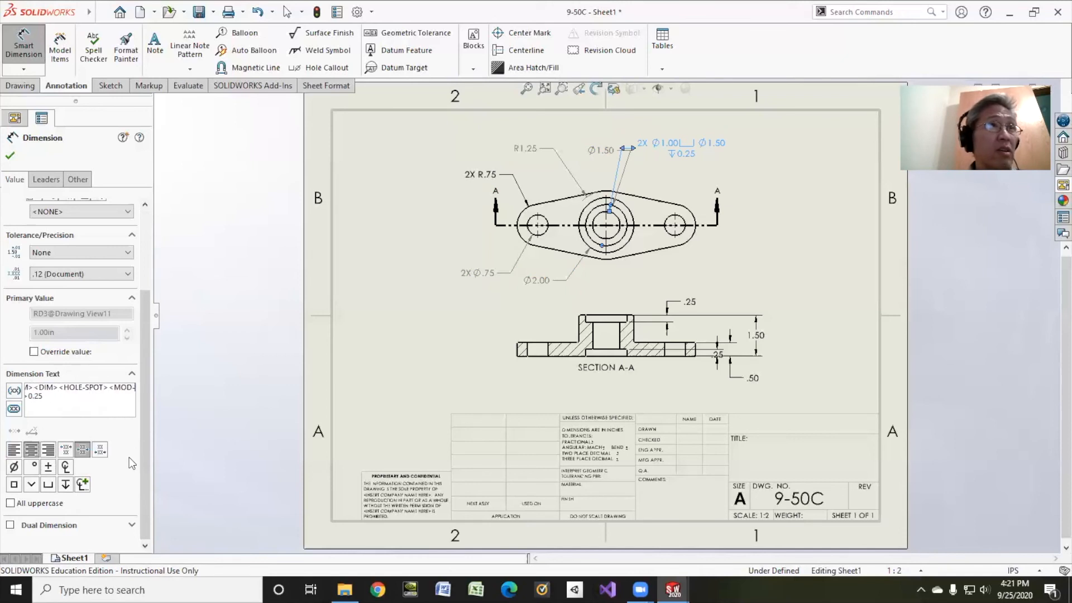
pyautogui.press('Right')
pyautogui.press('Right')
pyautogui.press('Right')
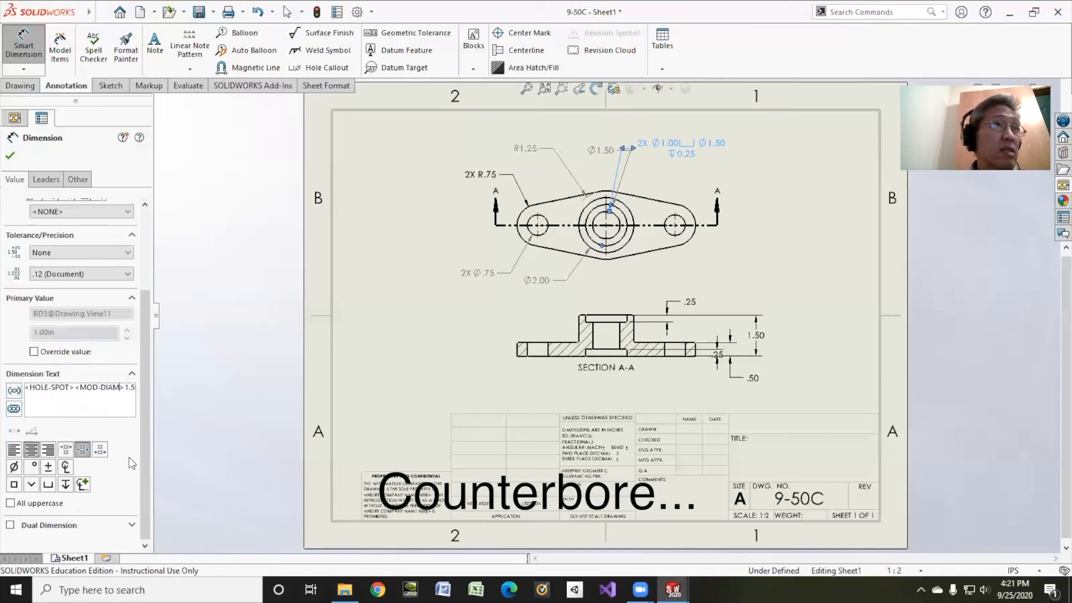
pyautogui.press('Left')
pyautogui.press('Left')
pyautogui.press('Left')
pyautogui.press('Left')
pyautogui.press('Left')
pyautogui.press('Left')
pyautogui.press('Left')
pyautogui.press('Left')
pyautogui.press('Left')
pyautogui.press('Left')
pyautogui.press('Left')
pyautogui.press('Left')
pyautogui.press('Left')
pyautogui.press('Left')
pyautogui.press('Left')
pyautogui.press('Left')
pyautogui.press('Left')
pyautogui.press('Left')
pyautogui.press('Left')
pyautogui.press('Left')
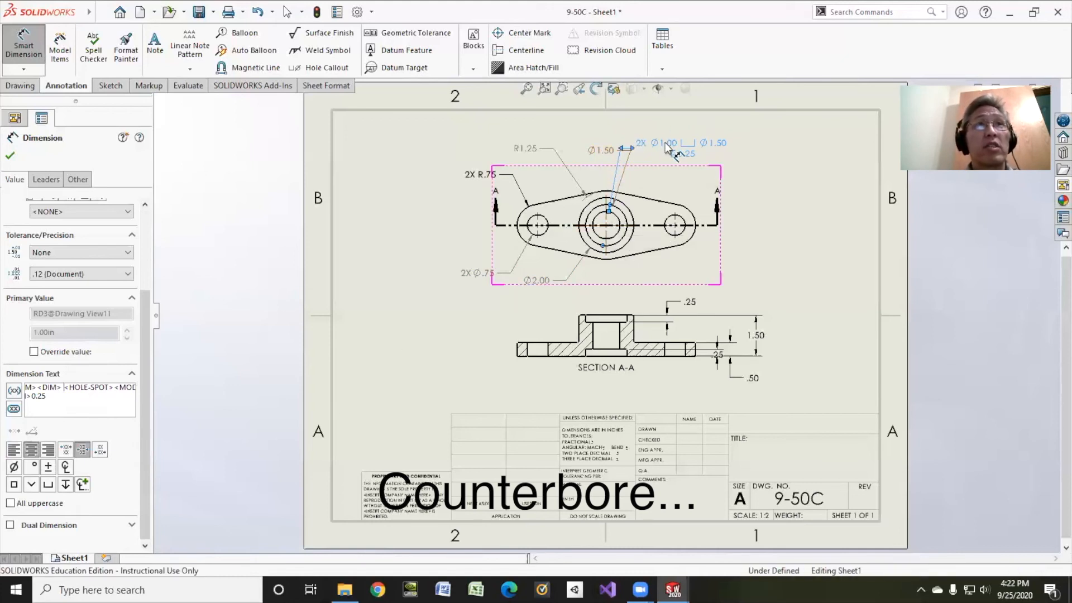
# - Delete the top view's separate counterbore diameter dimension and place the 2X bore callout above the part, right of the centre
pyautogui.click(604, 150)
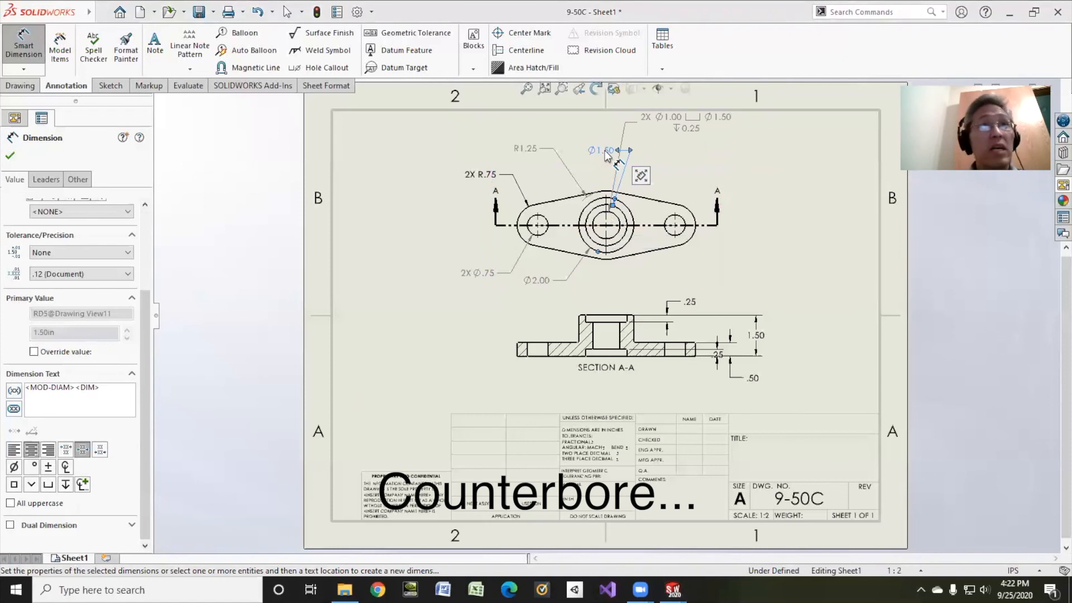
pyautogui.press('Delete')
pyautogui.moveTo(672, 119); pyautogui.dragTo(699, 146)
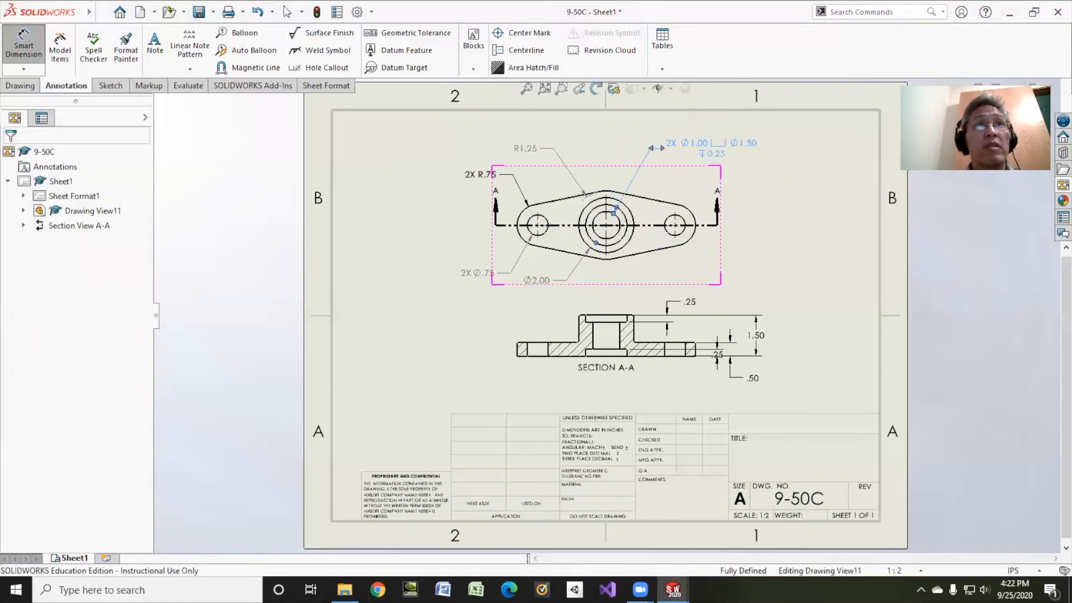
# - Delete both .25 counterbore depth dimensions from section A-A and leave the dimensioning command
pyautogui.click(688, 302)
pyautogui.press('Delete')
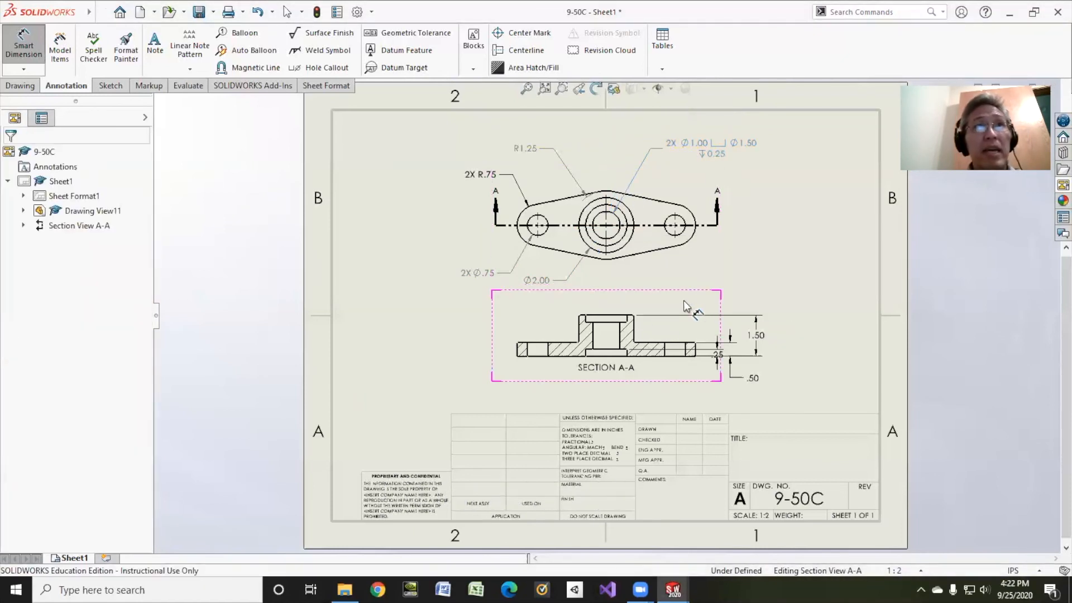
pyautogui.click(706, 355)
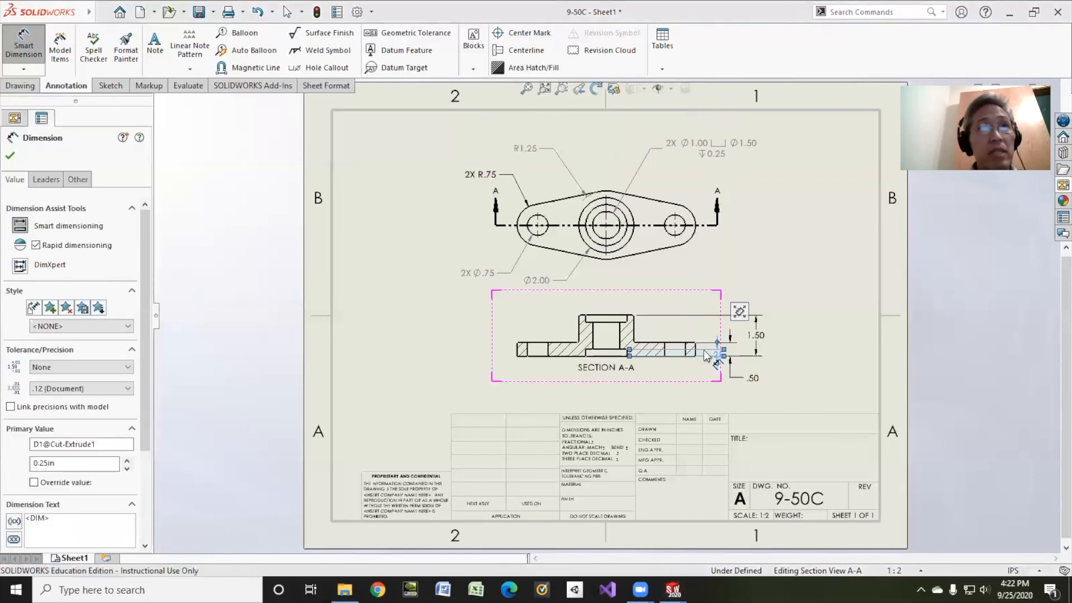
pyautogui.press('Delete')
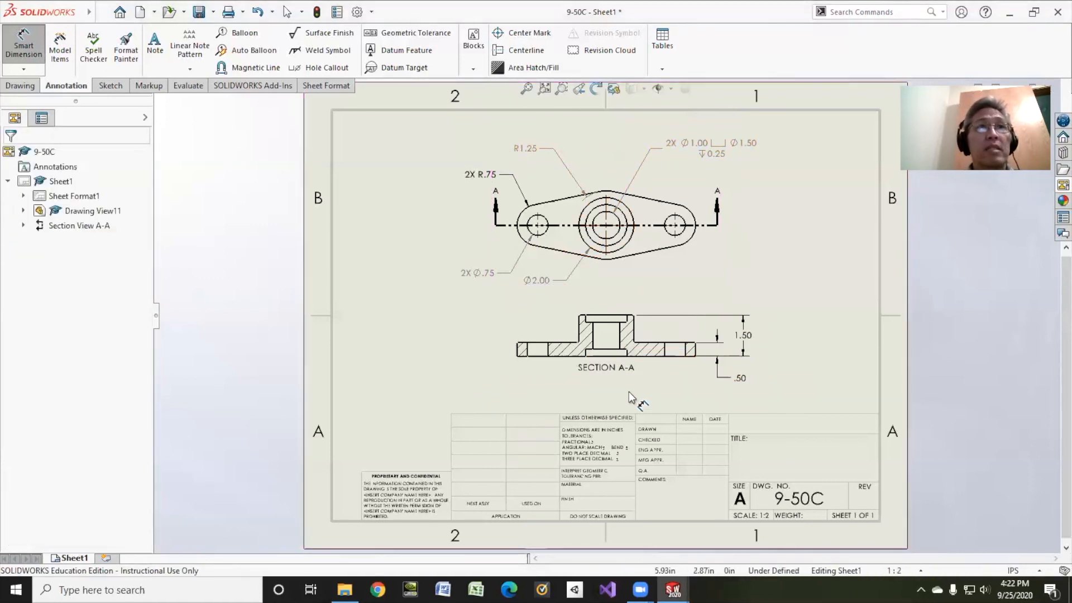
pyautogui.press('Escape')
pyautogui.rightClick(72, 196)
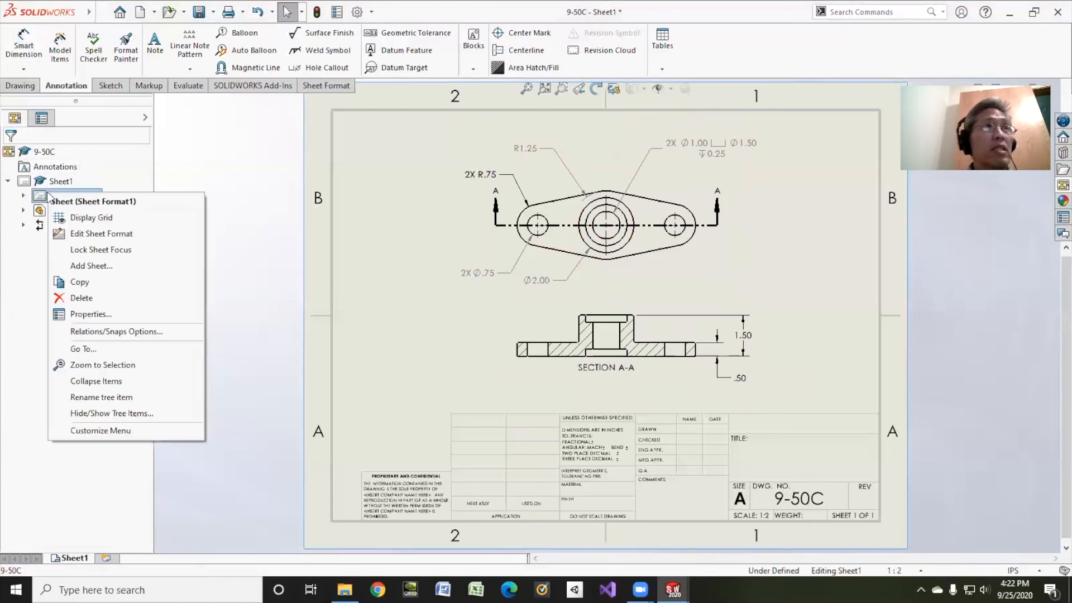
pyautogui.click(70, 218)
pyautogui.rightClick(76, 201)
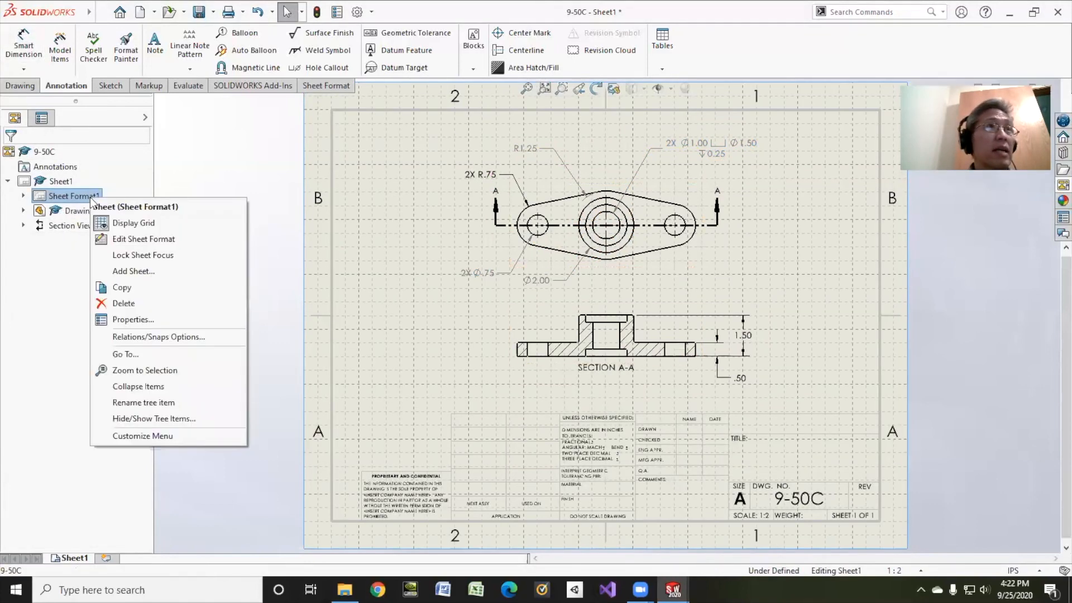
pyautogui.click(106, 223)
# - Open the sheet format for editing and fill in the DRAWN row with the drafter's surname and the date 9/25/20
pyautogui.rightClick(71, 194)
pyautogui.click(123, 233)
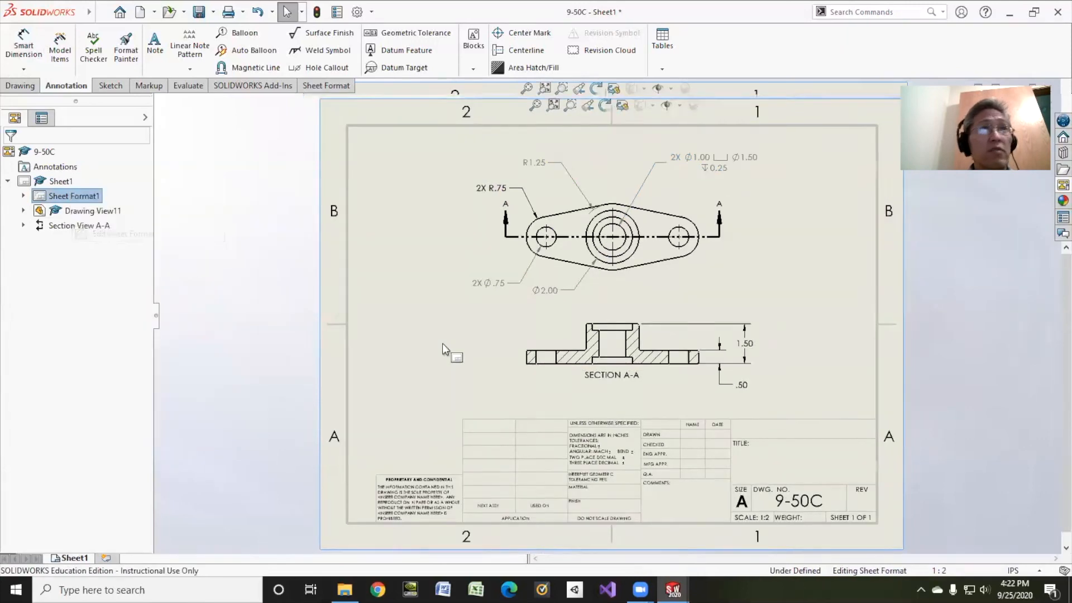
pyautogui.scroll(-5, 693, 430)
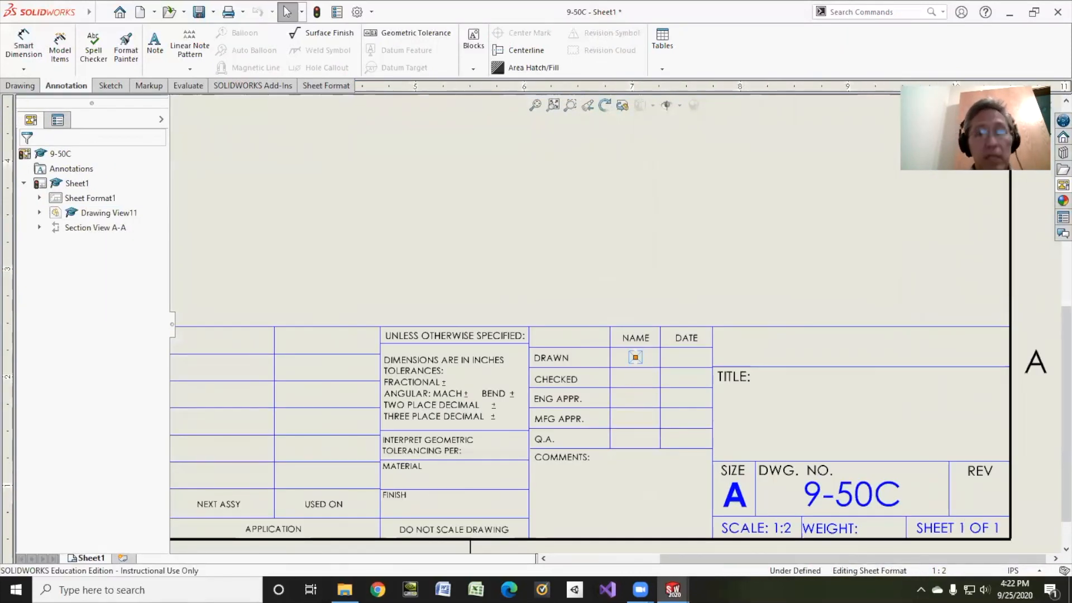
pyautogui.click(635, 362)
pyautogui.write('MIYOSHI')
pyautogui.click(684, 359)
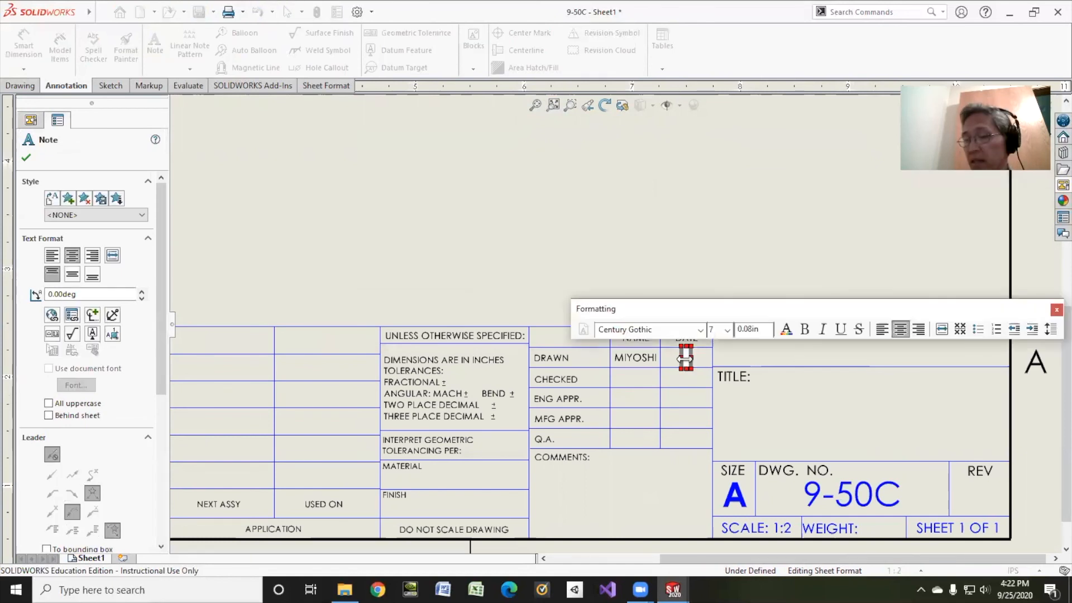
pyautogui.write('9/25/20')
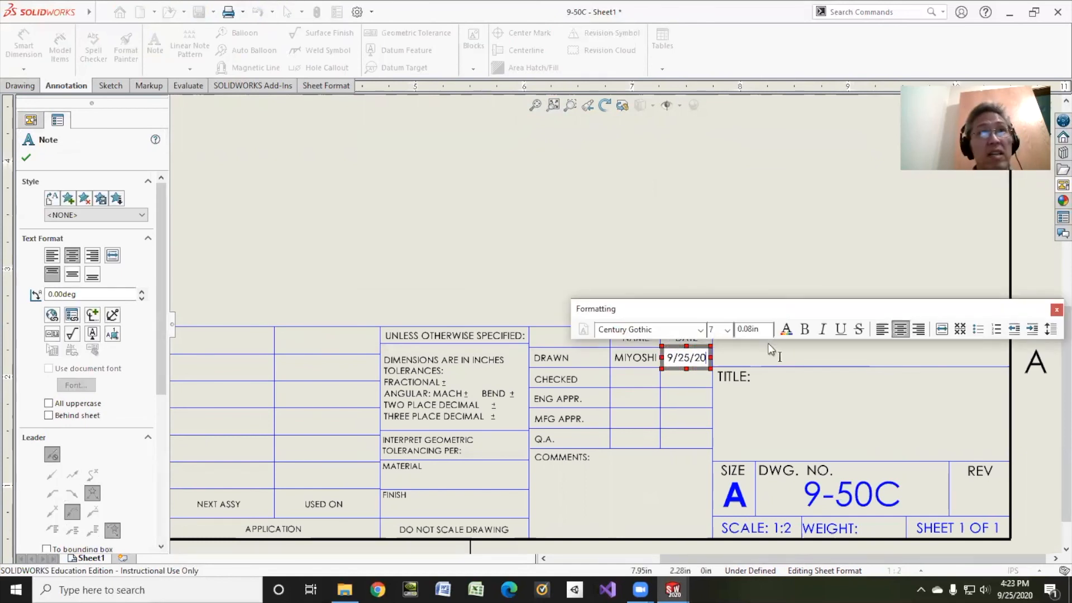
pyautogui.press('Escape')
# - Enter 9-50C as the drawing title and fill in the company name above it in the title block
pyautogui.doubleClick(850, 420)
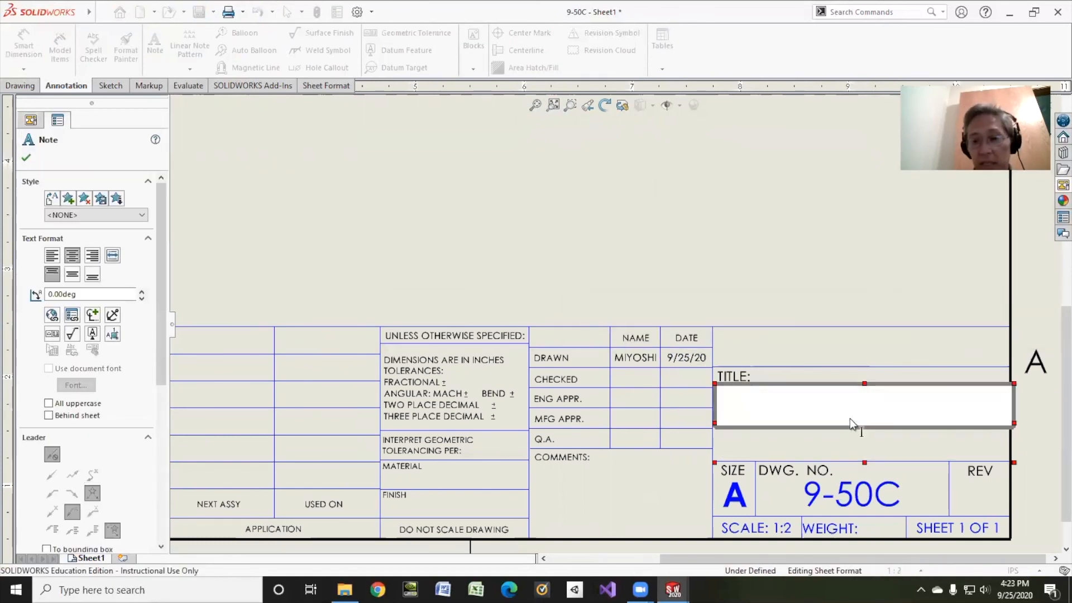
pyautogui.write('9-50C')
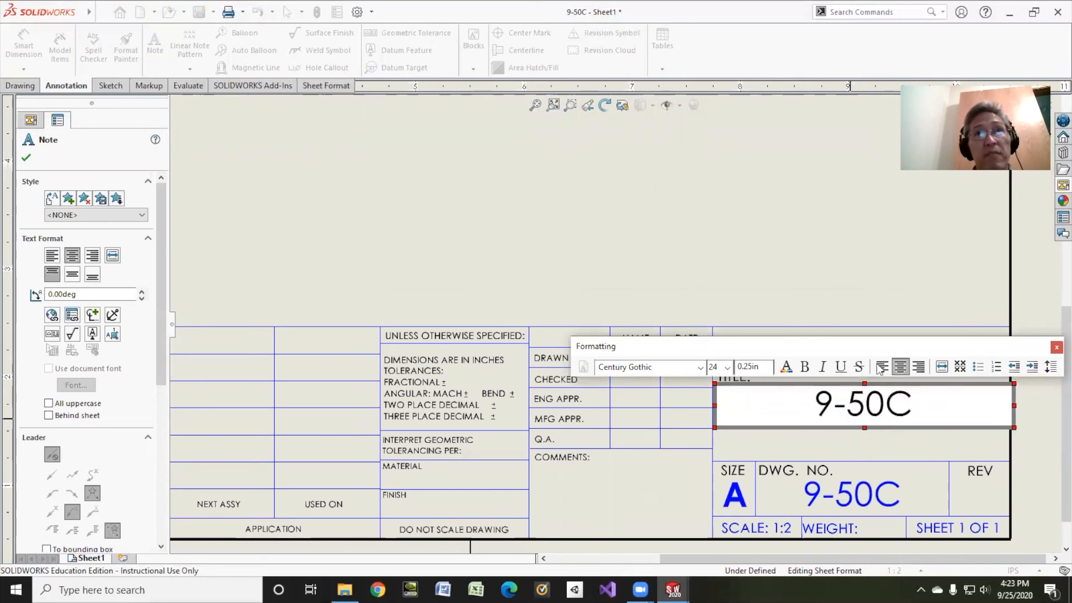
pyautogui.press('Escape')
pyautogui.click(866, 350)
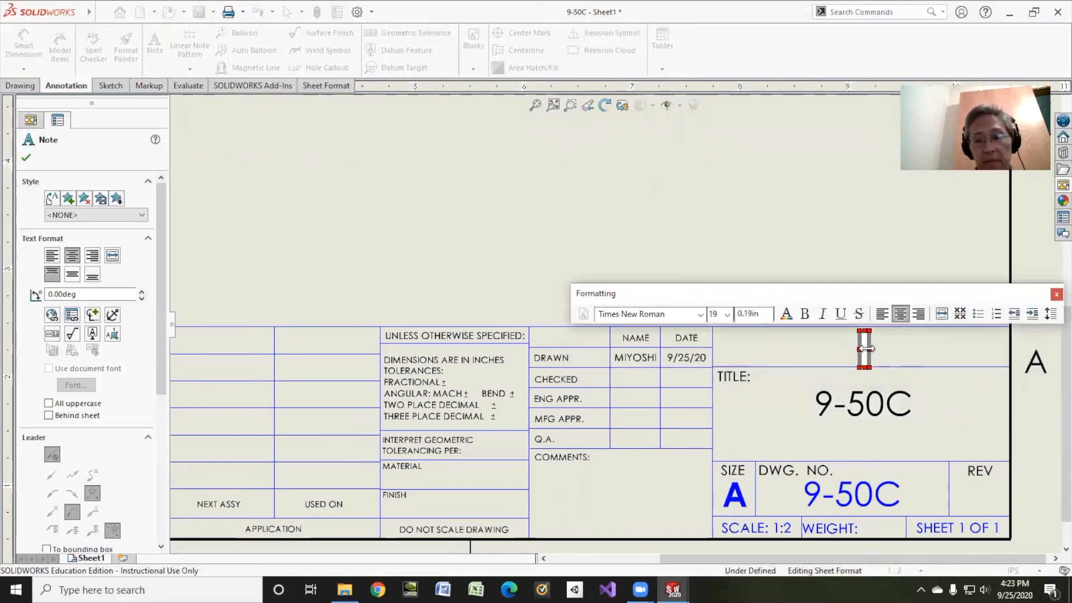
pyautogui.write('MIYOSHI DESIGN')
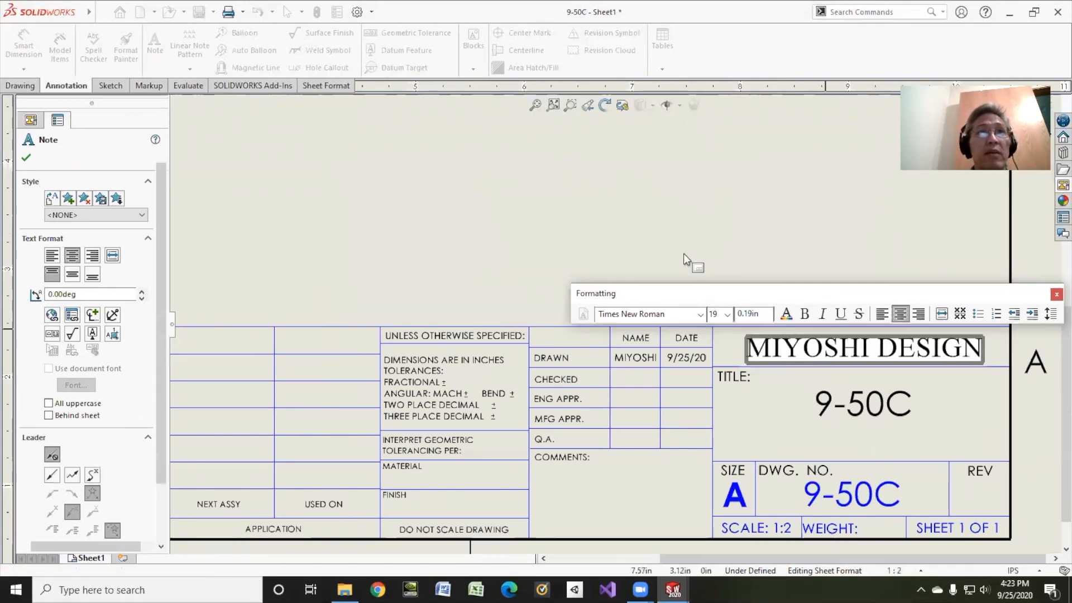
pyautogui.press('Escape')
# - Return from sheet format editing to the sheet and save the drawing
pyautogui.rightClick(84, 198)
pyautogui.click(120, 273)
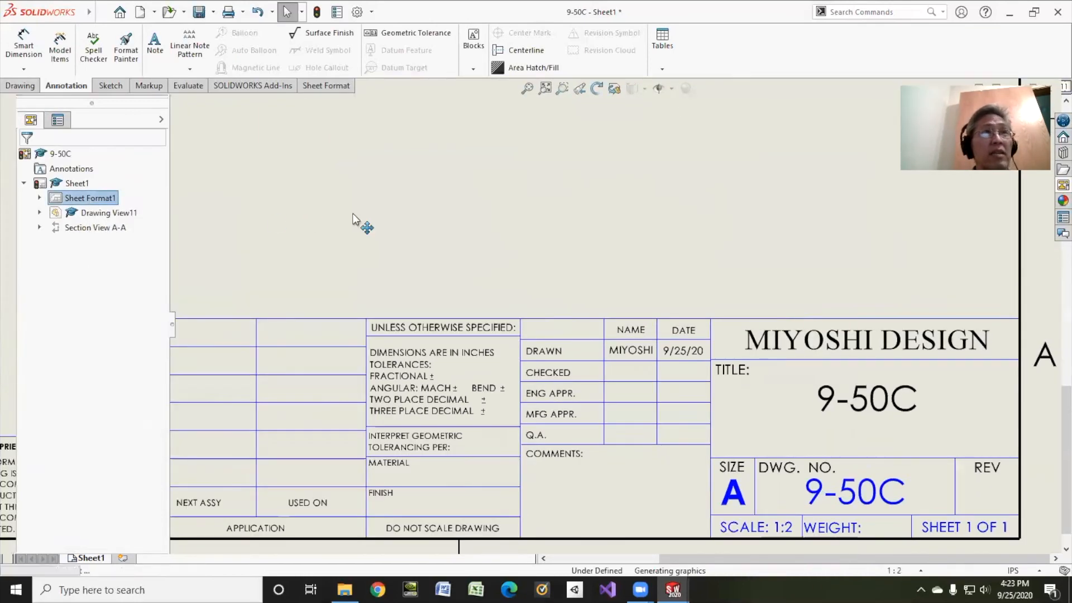
pyautogui.scroll(-2, 355, 218)
pyautogui.scroll(8, 356, 218)
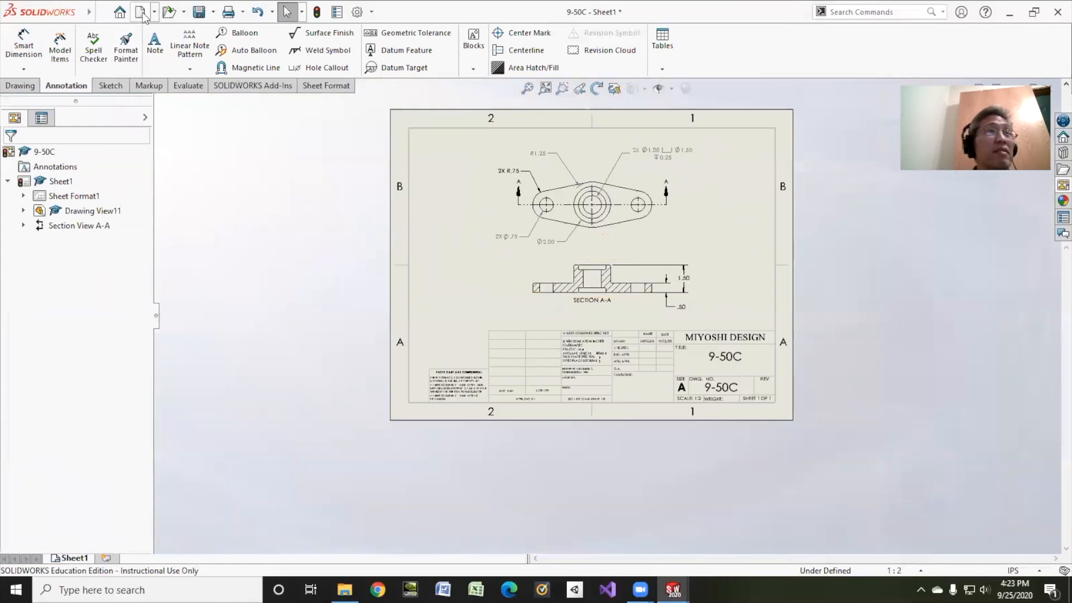
pyautogui.click(198, 13)
pyautogui.click(254, 209)
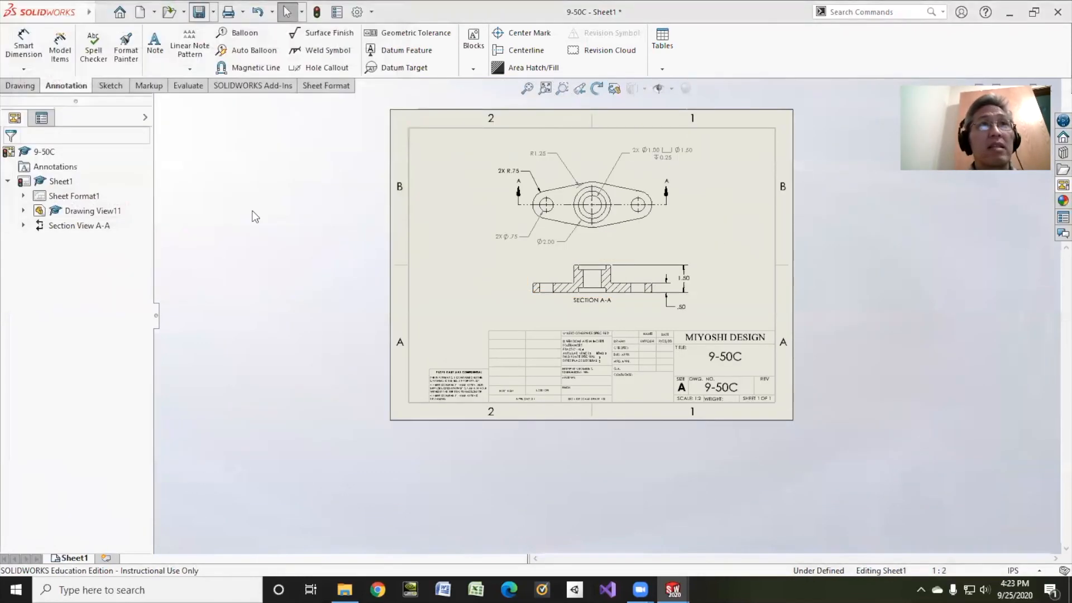
pyautogui.click(751, 417)
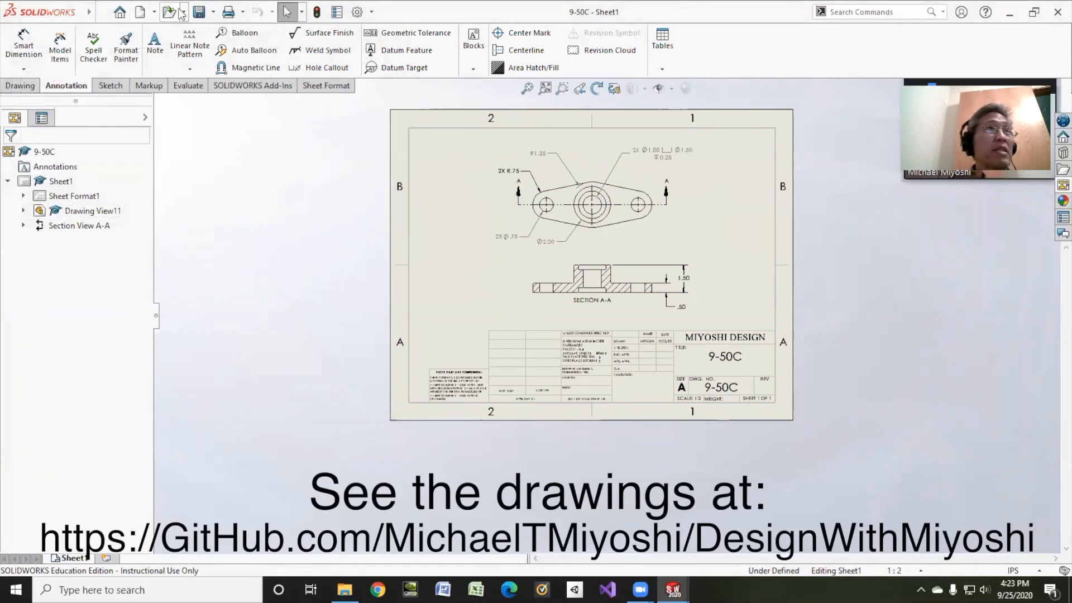
# - Save a PDF copy of the drawing as 9-50C-1.pdf in the SolidWorks folder
pyautogui.click(214, 13)
pyautogui.click(229, 46)
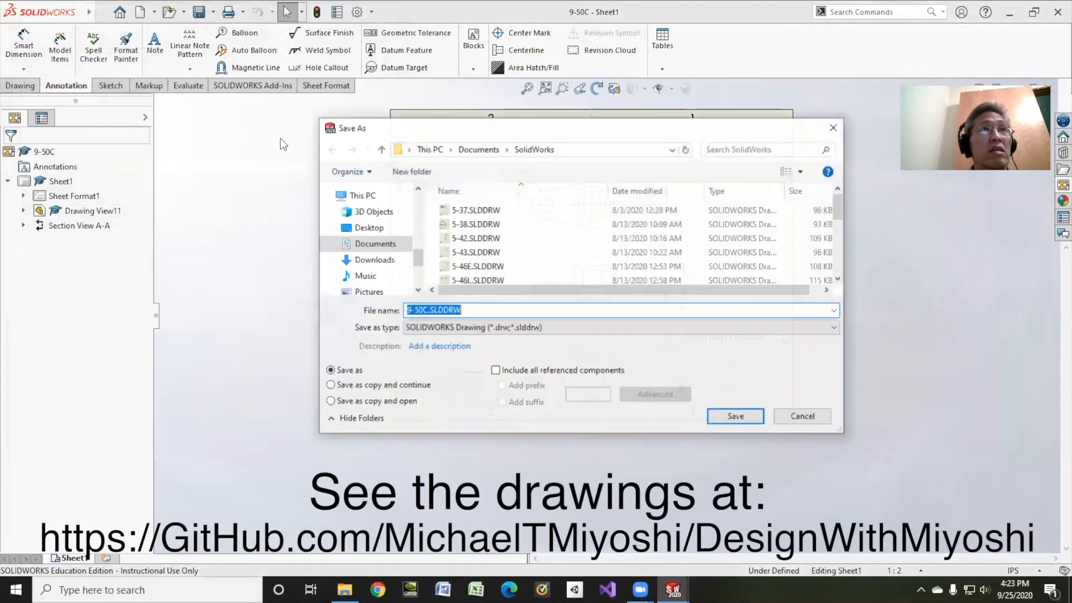
pyautogui.click(474, 328)
pyautogui.click(502, 371)
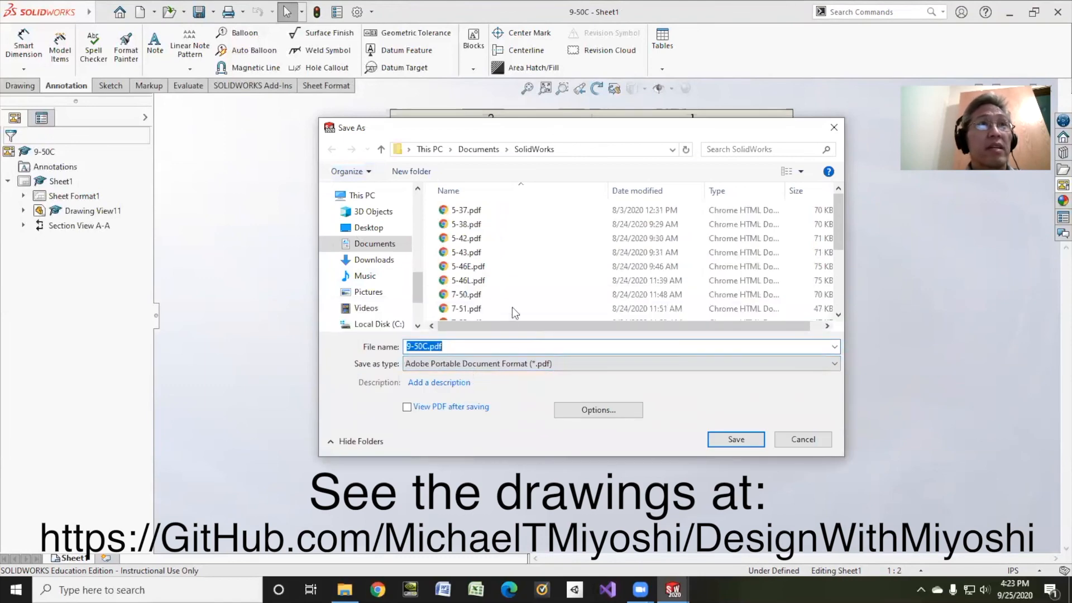
pyautogui.scroll(-2, 519, 302)
pyautogui.click(427, 346)
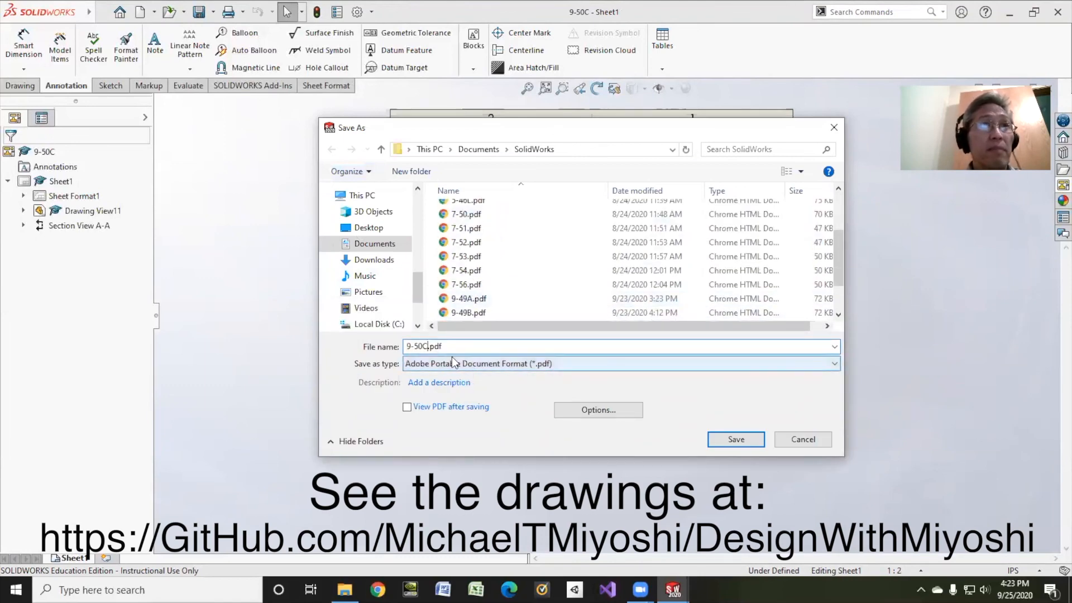
pyautogui.write('-1')
pyautogui.click(736, 439)
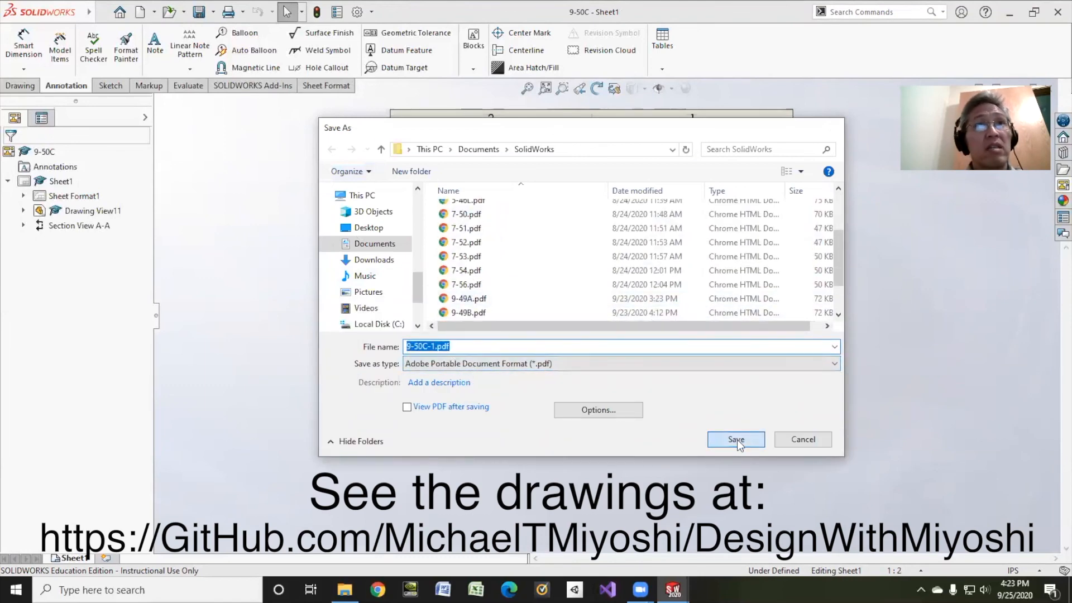